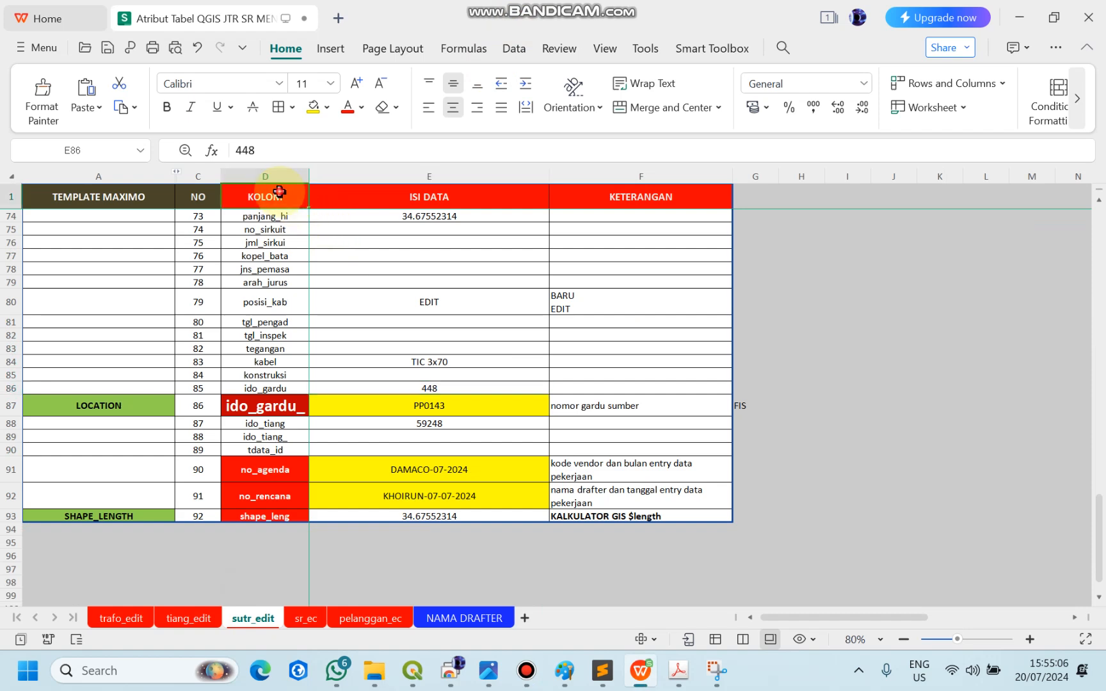
click(590, 313)
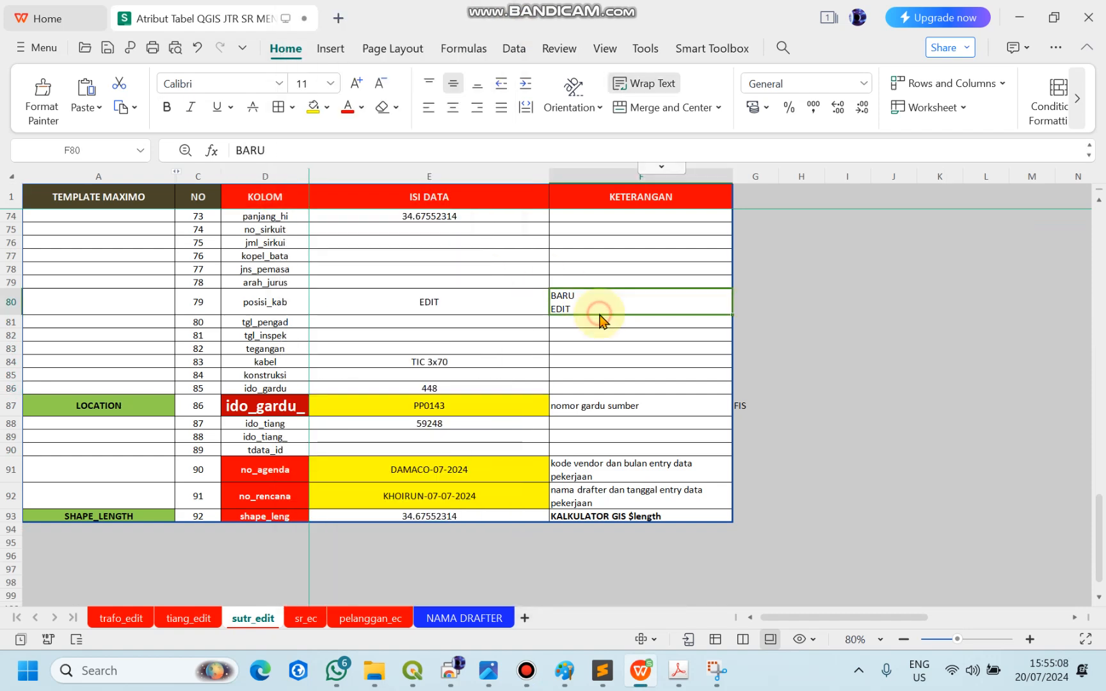
click(333, 317)
key(Left)
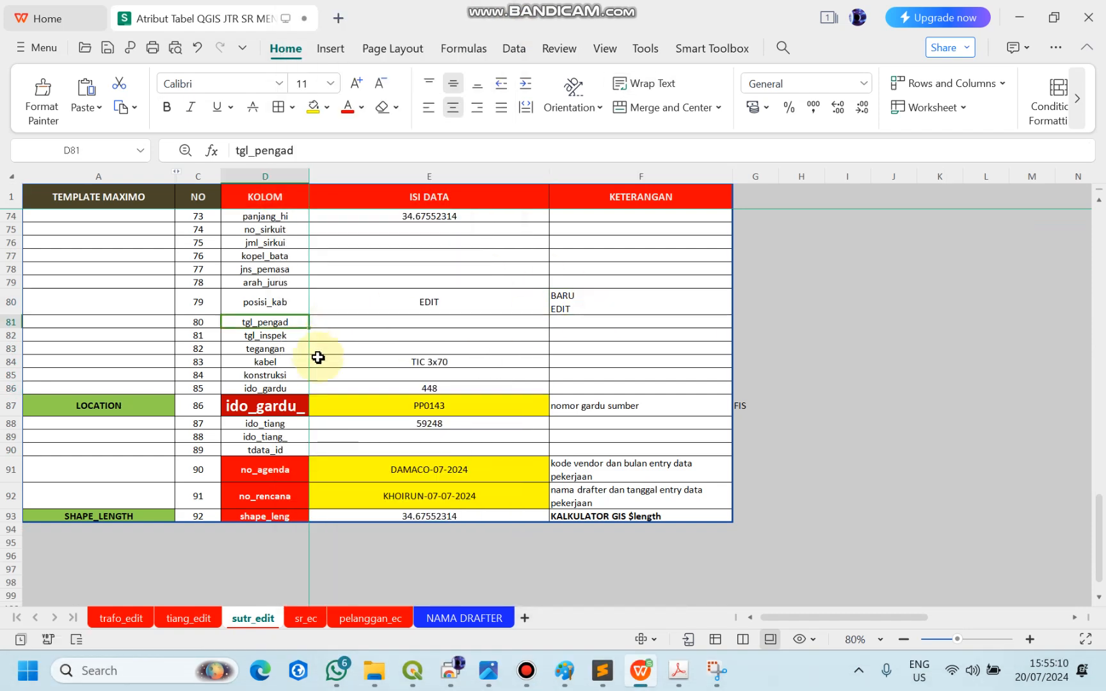
click(296, 404)
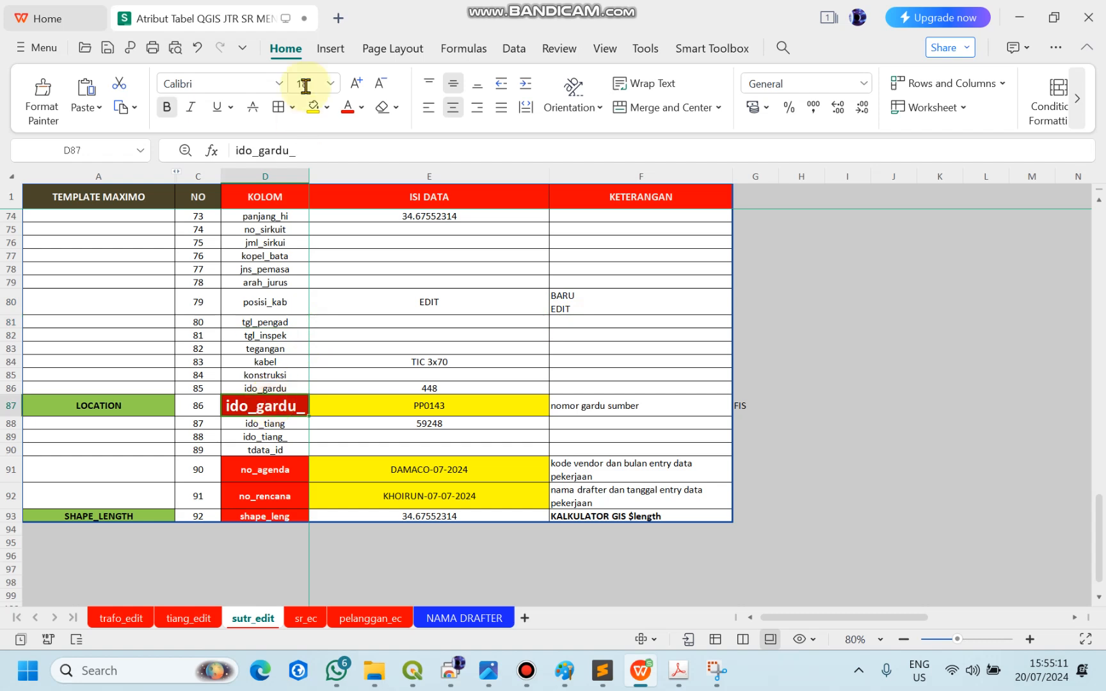
click(362, 110)
click(368, 273)
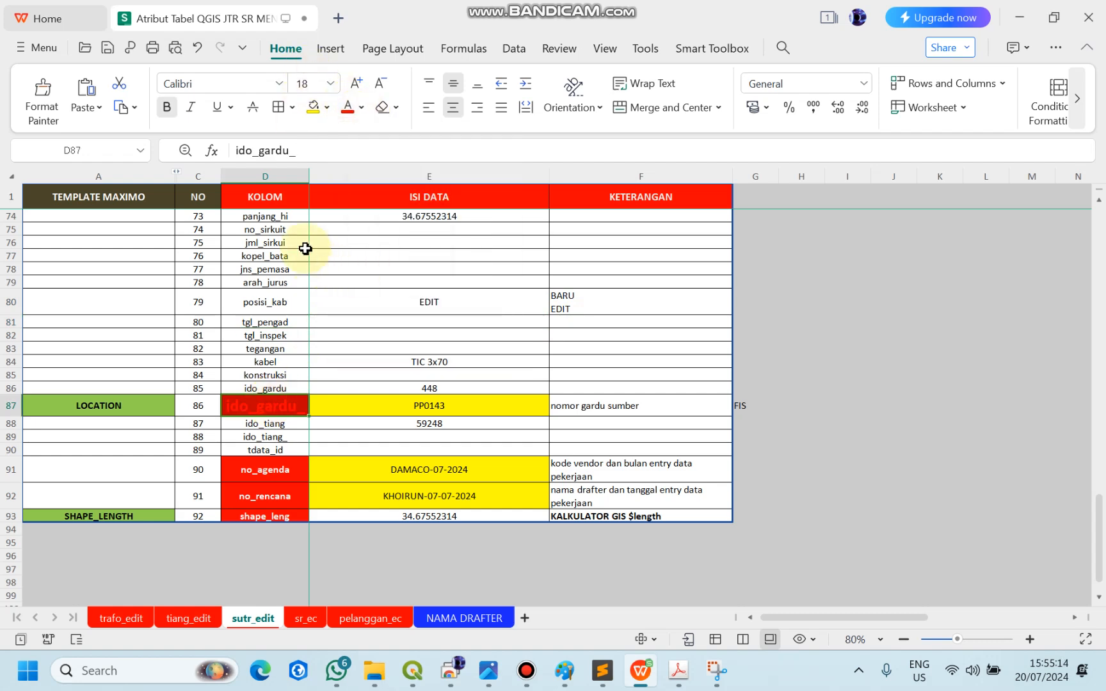
click(195, 56)
Step: Change the fill colour of the ido_gardu_ cell in the KOLOM column to standard red
click(327, 107)
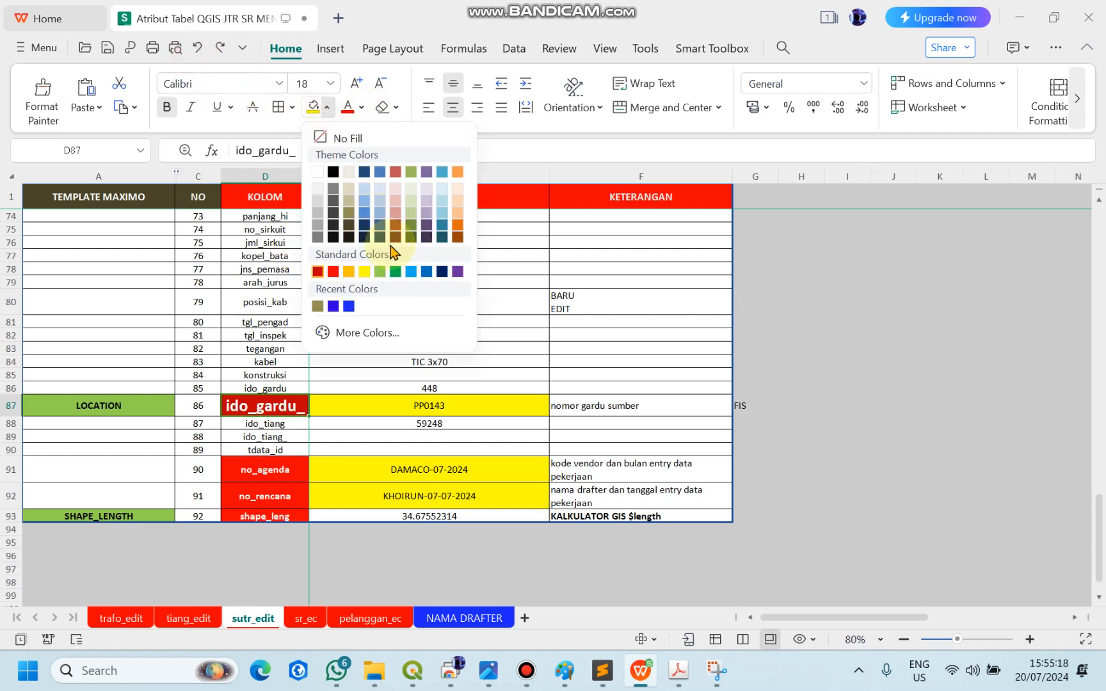
click(334, 271)
Step: Look through the KOLOM field names on the sutr_edit sheet, examining the colour-filled fields such as system_sta
drag(299, 274, 298, 205)
click(269, 320)
key(Up)
key(Up)
key(Up)
key(Up)
key(Up)
key(Up)
key(Up)
key(Up)
key(Up)
key(Up)
key(Up)
key(Up)
key(Up)
key(Up)
key(Up)
key(Up)
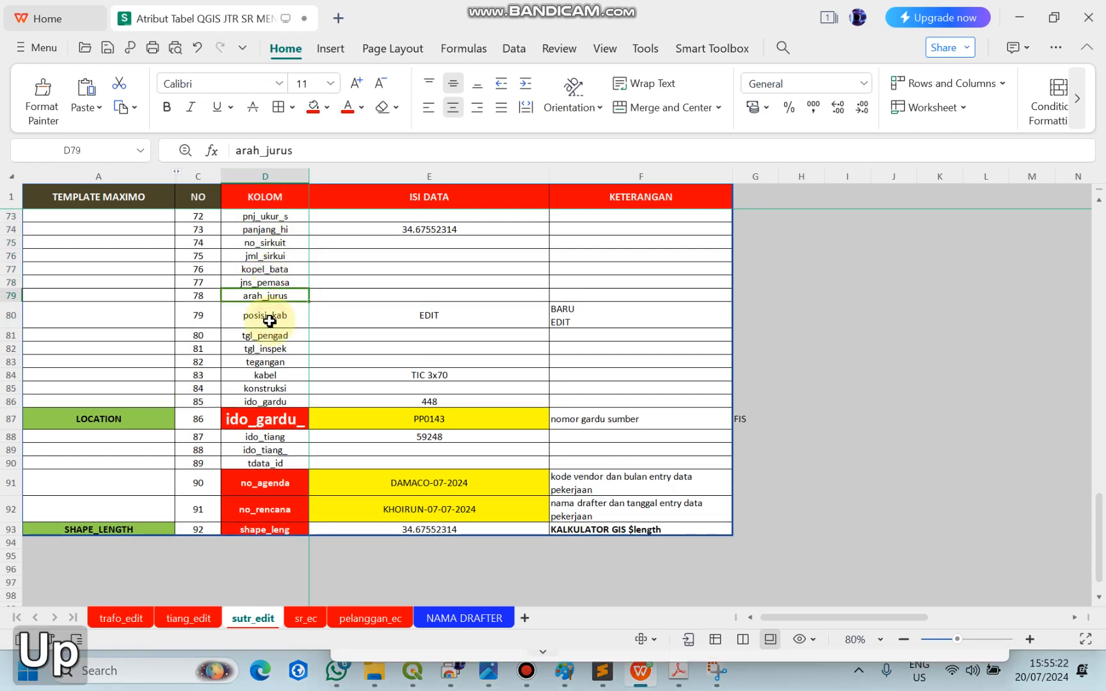
key(Up)
key(Up)
key(Up)
key(Up)
key(Up)
key(Up)
key(Up)
key(Up)
key(Up)
key(Up)
key(Up)
key(Up)
key(Up)
key(Up)
key(Up)
key(Up)
key(Up)
key(Up)
key(Up)
key(Up)
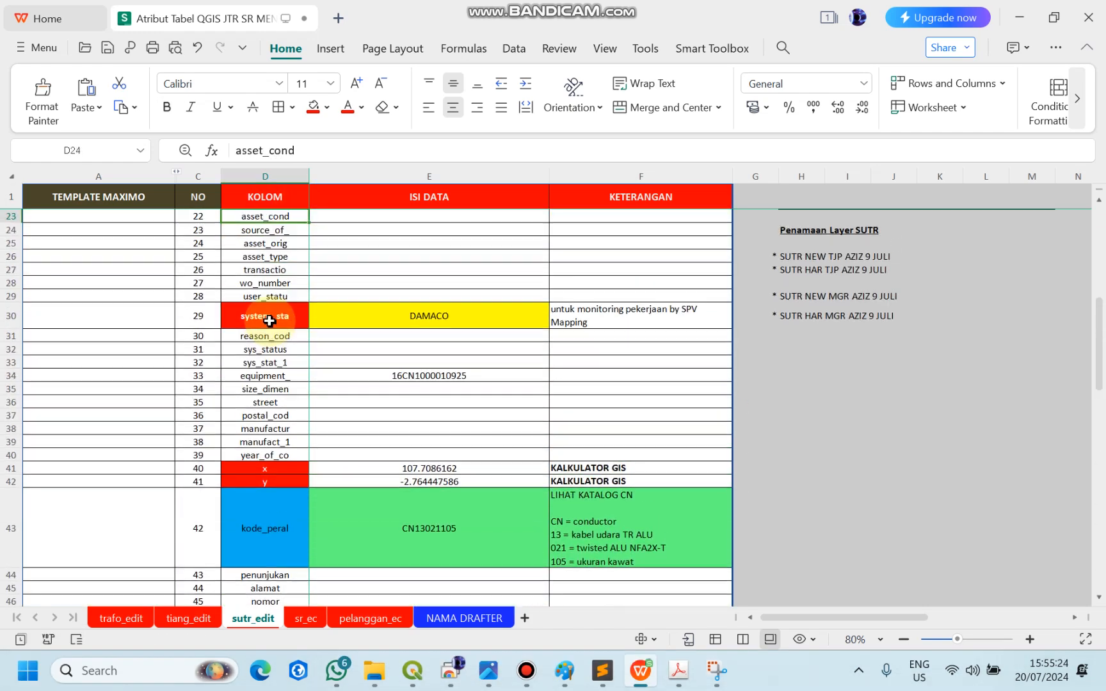
key(Down)
key(Down)
key(Down)
key(Down)
key(Down)
key(Down)
key(Down)
key(Down)
key(Down)
key(Down)
key(Down)
key(Down)
key(Down)
key(Down)
key(Down)
key(Down)
key(Down)
key(Down)
key(Down)
key(Down)
key(Down)
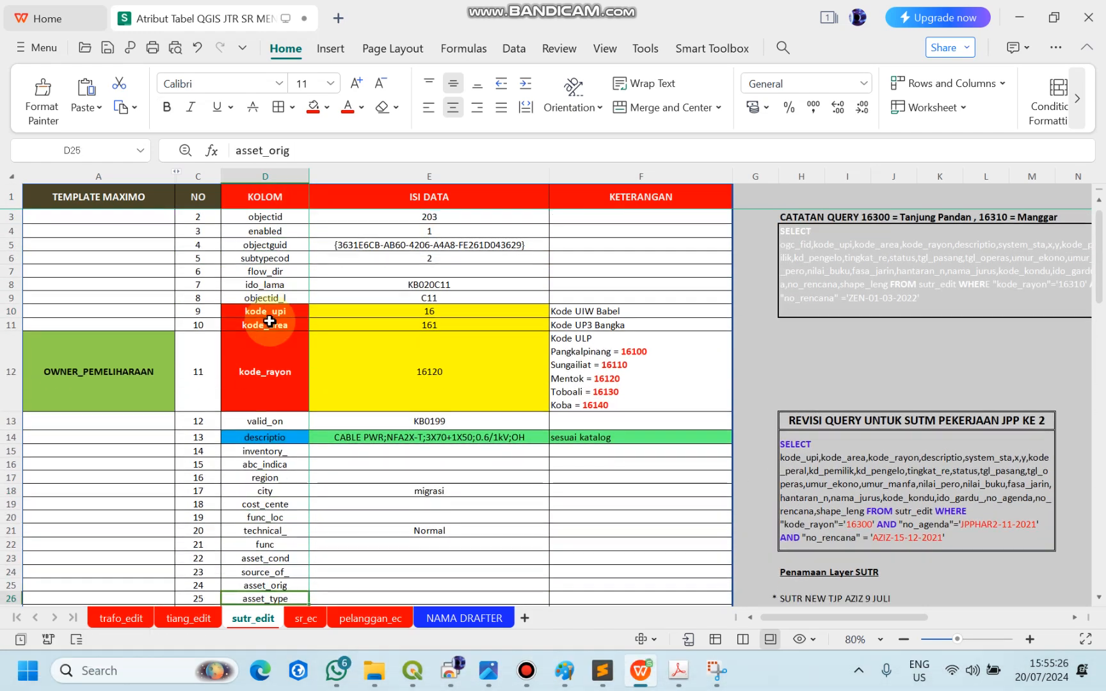
click(285, 456)
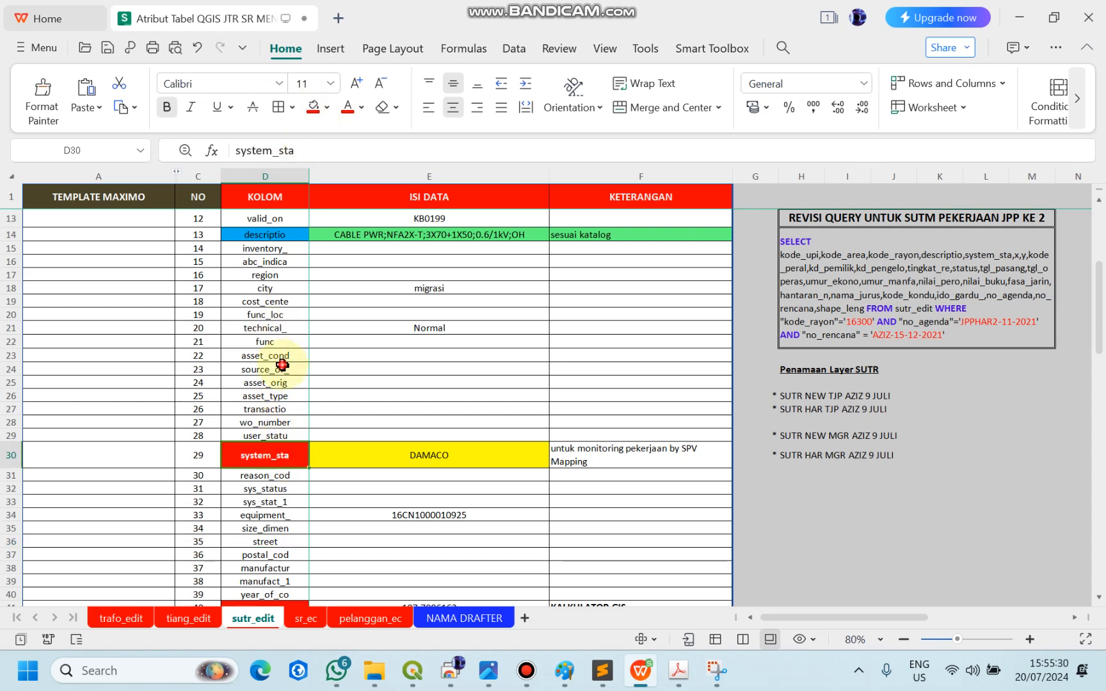
Step: Turn on AutoFilter for the header row and filter the KOLOM column by red cell colour
key(Up)
key(Up)
key(Up)
key(Up)
key(Up)
key(Up)
key(Up)
key(Up)
key(Up)
key(Up)
key(Up)
key(Up)
key(Up)
key(Up)
key(Up)
key(Up)
key(Up)
key(Up)
key(Up)
key(Up)
key(Up)
key(Up)
key(Up)
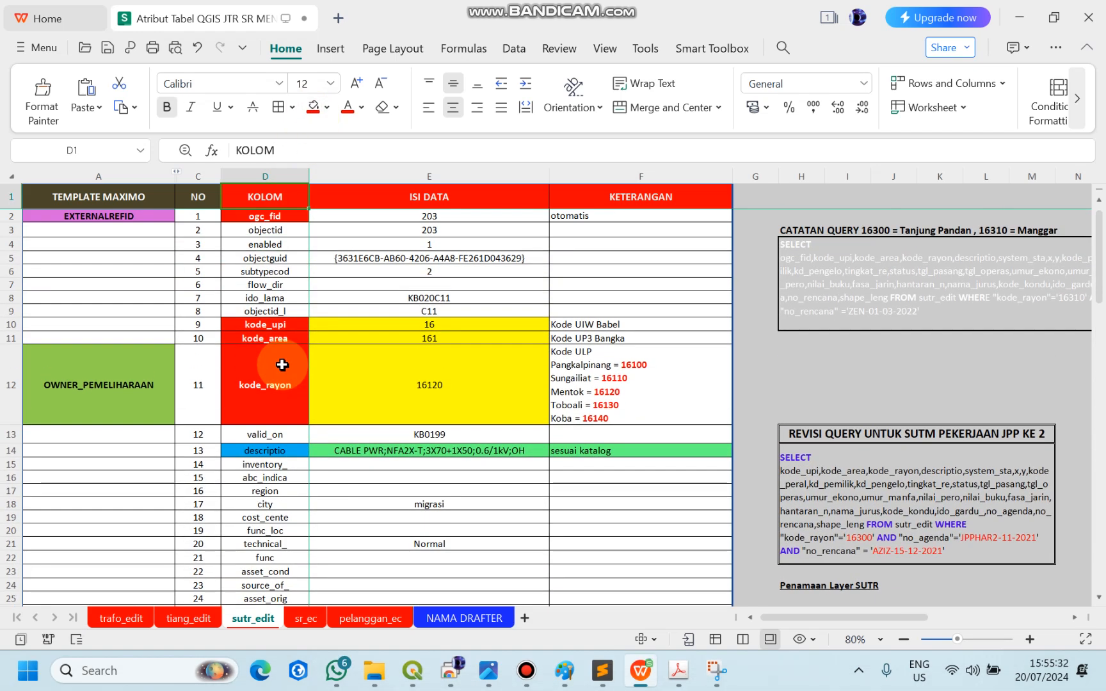
right_click(279, 197)
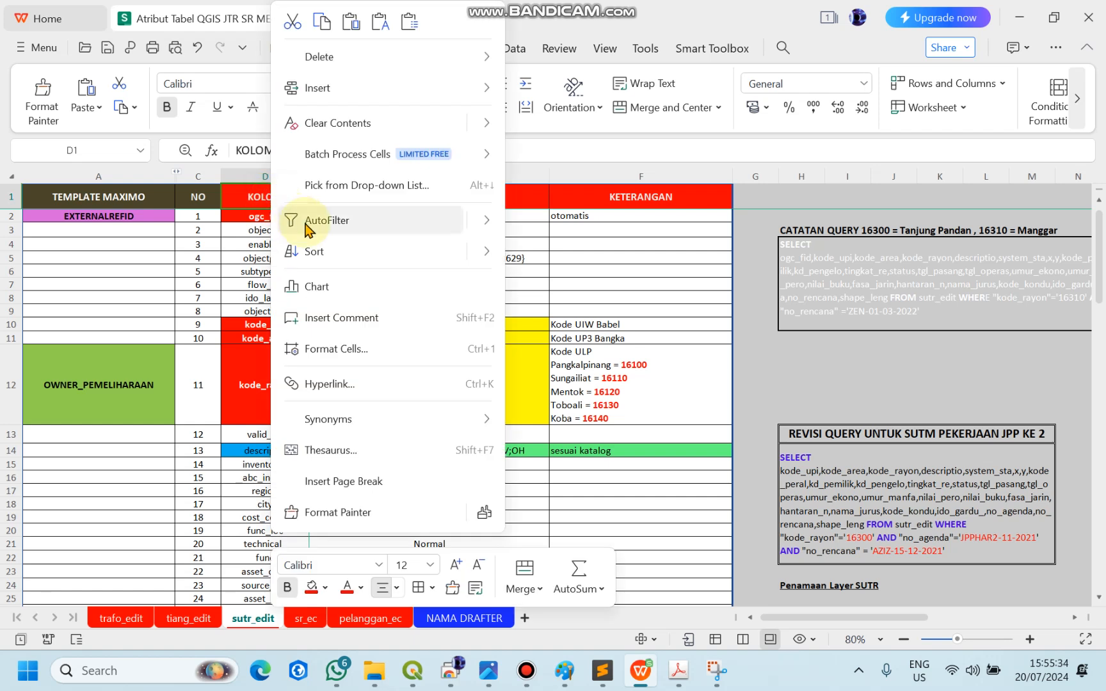
click(397, 223)
click(302, 202)
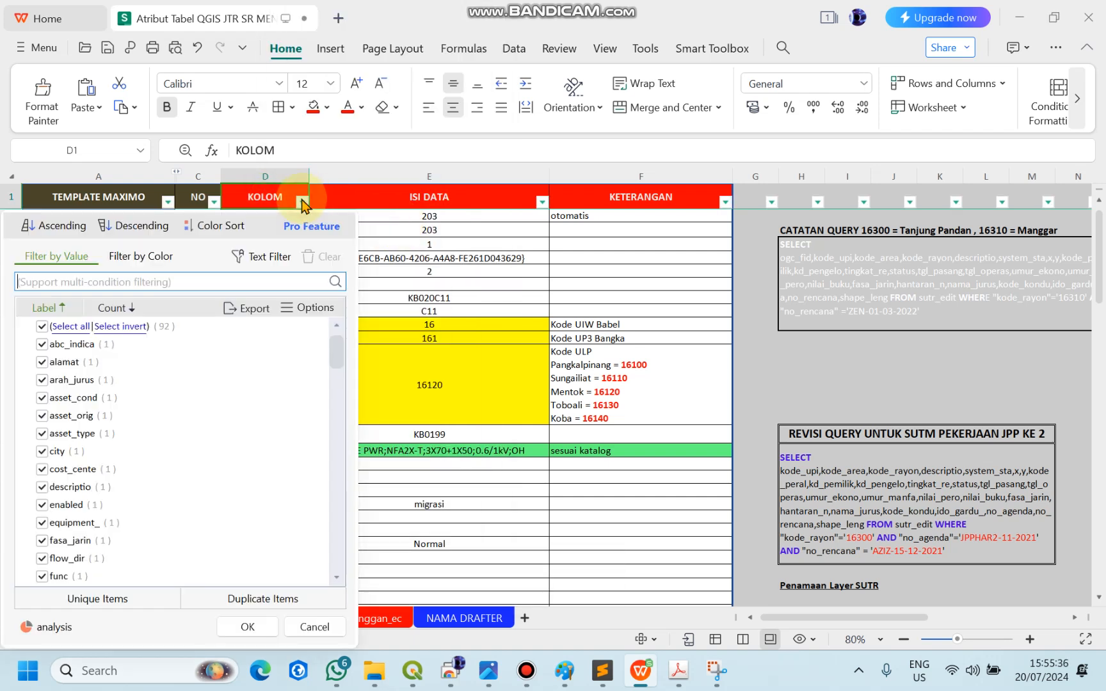
click(141, 256)
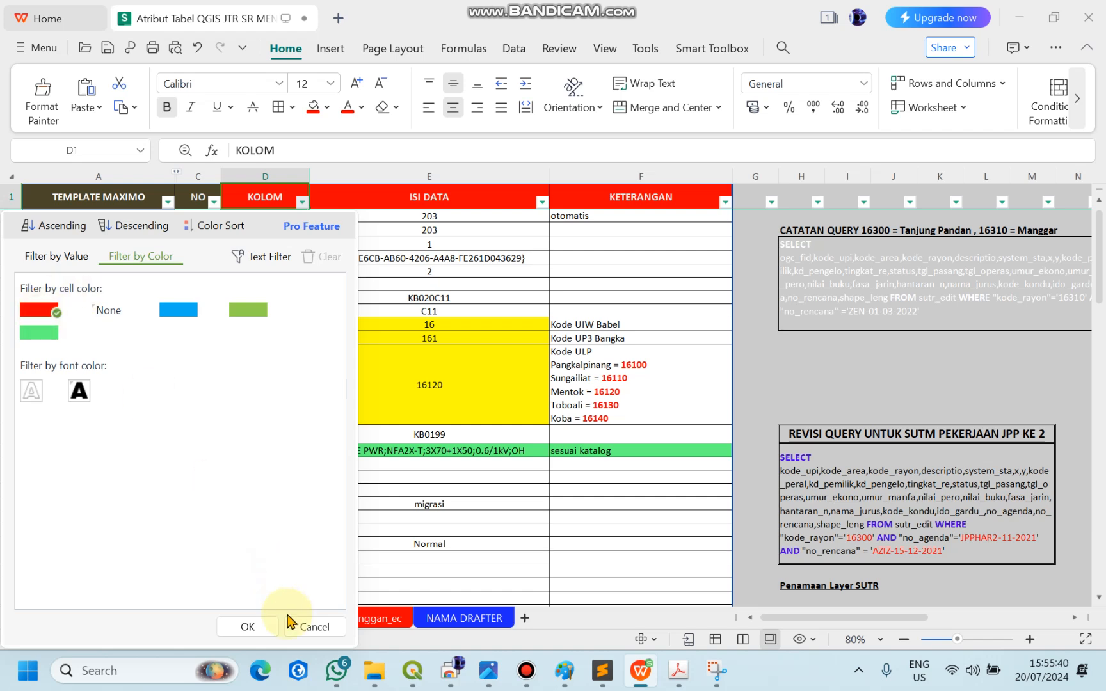
click(247, 627)
Step: Examine the ISI DATA values and notes for the filtered fields ogc_fid, kode_upi, kode_area and kode_rayon
click(308, 274)
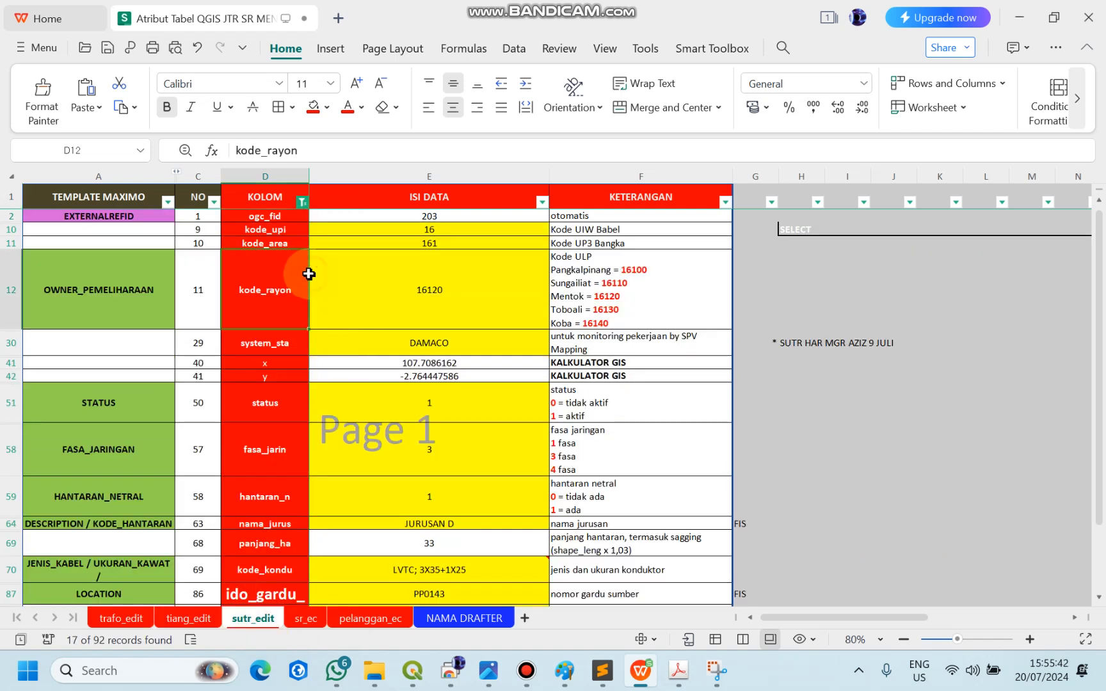
click(260, 216)
key(Right)
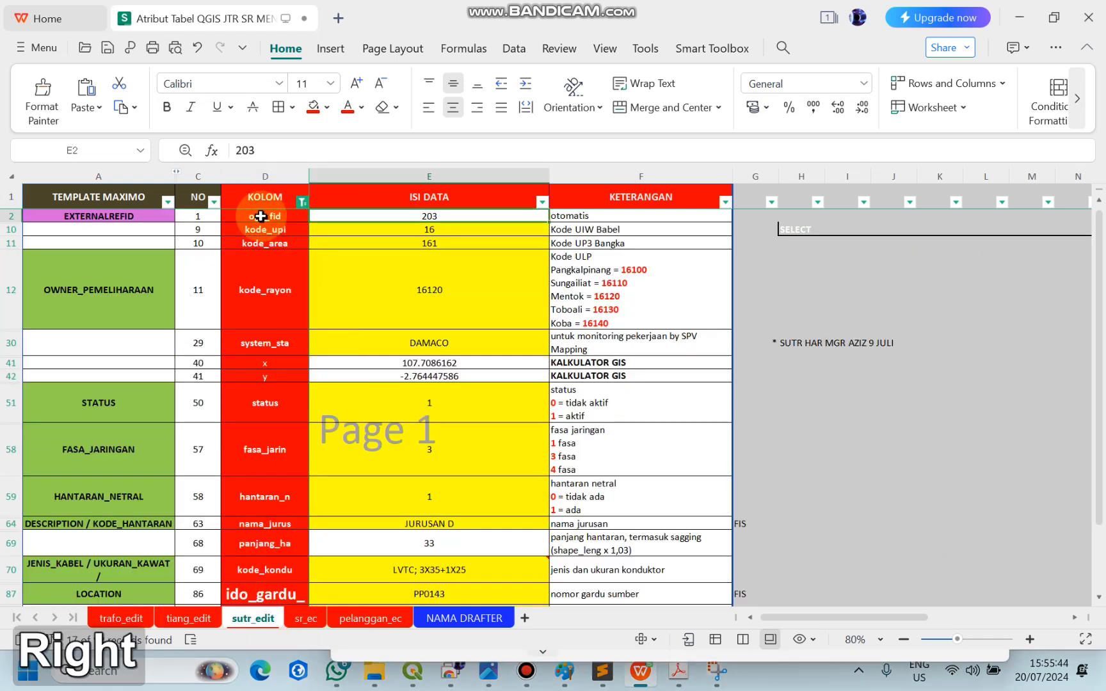
key(Left)
key(Down)
key(Right)
key(Left)
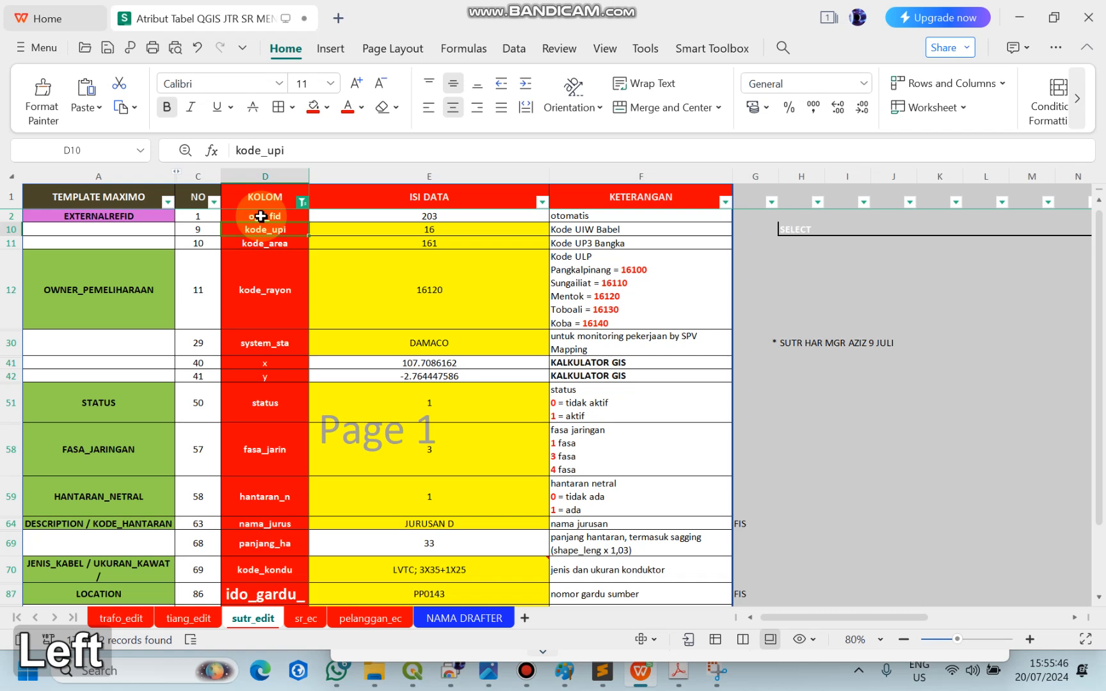
key(Down)
key(Right)
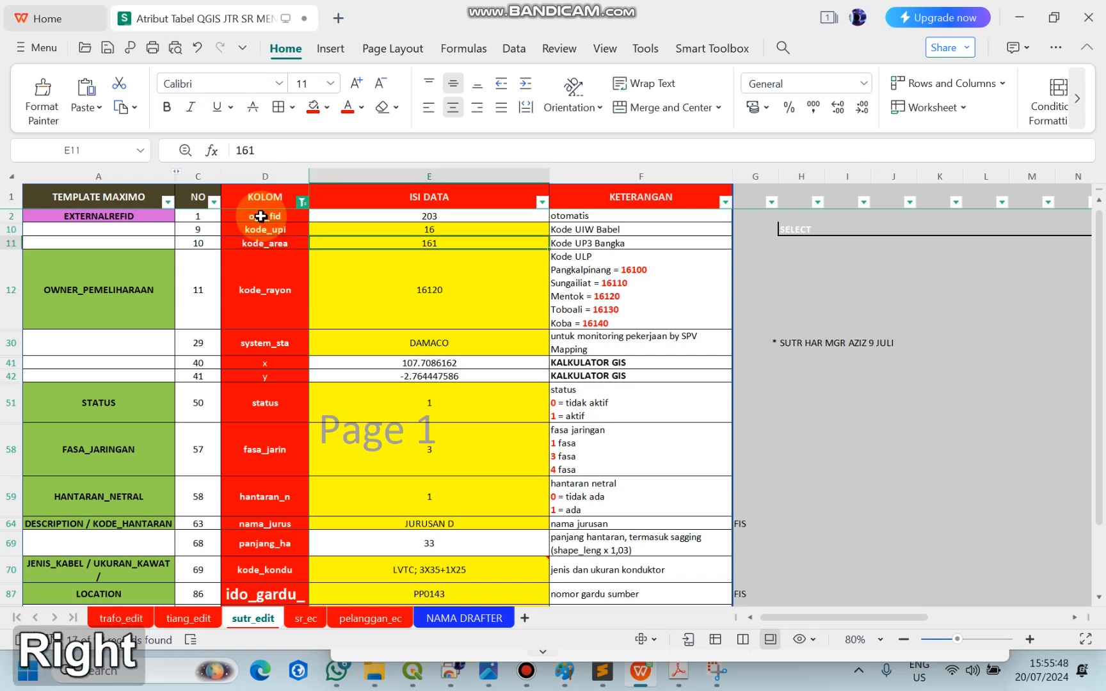
key(Left)
key(Down)
key(Right)
key(Right)
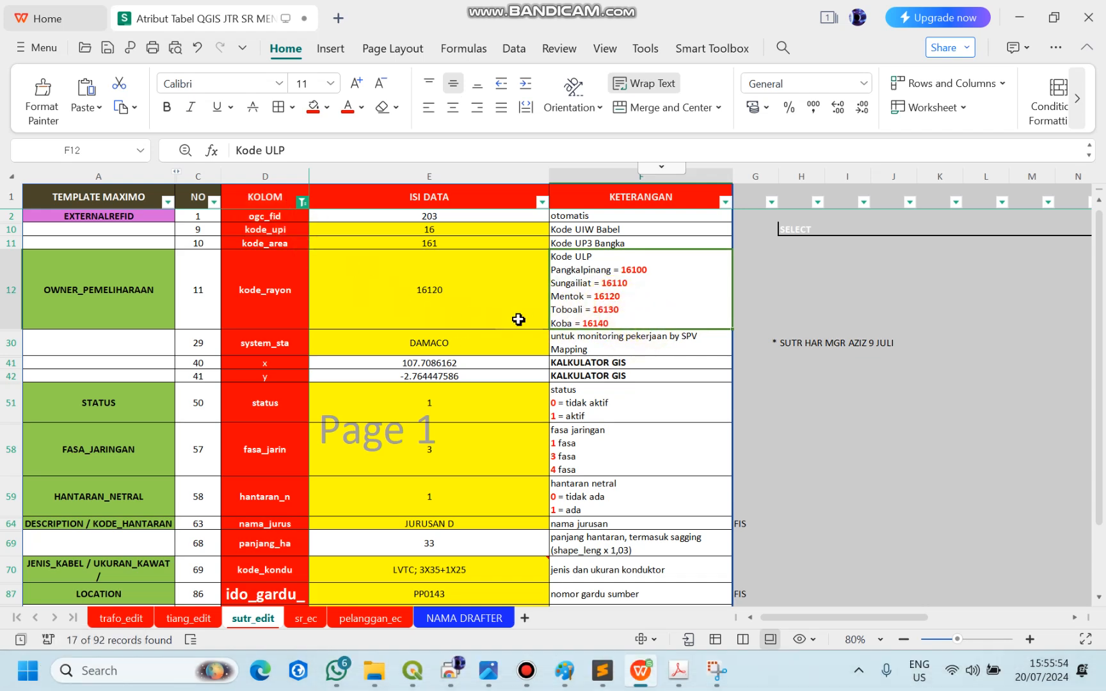
Step: Examine the system_sta row and the x and y coordinate fields in the filtered list
click(275, 341)
key(Left)
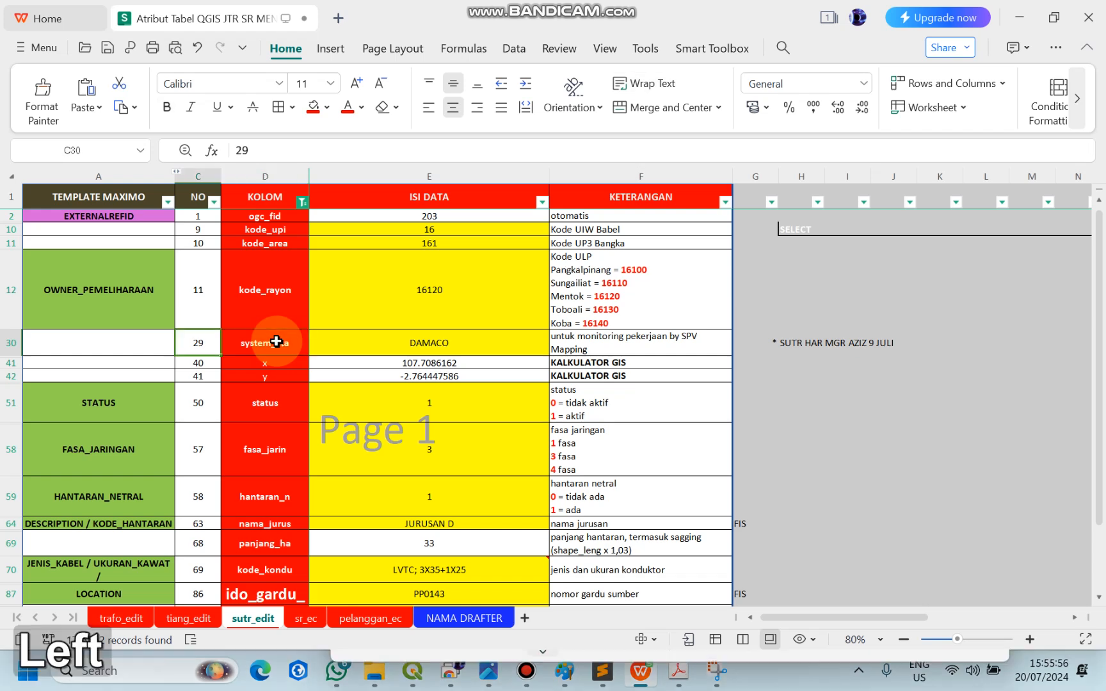
key(Right)
key(Right)
key(Left)
key(Down)
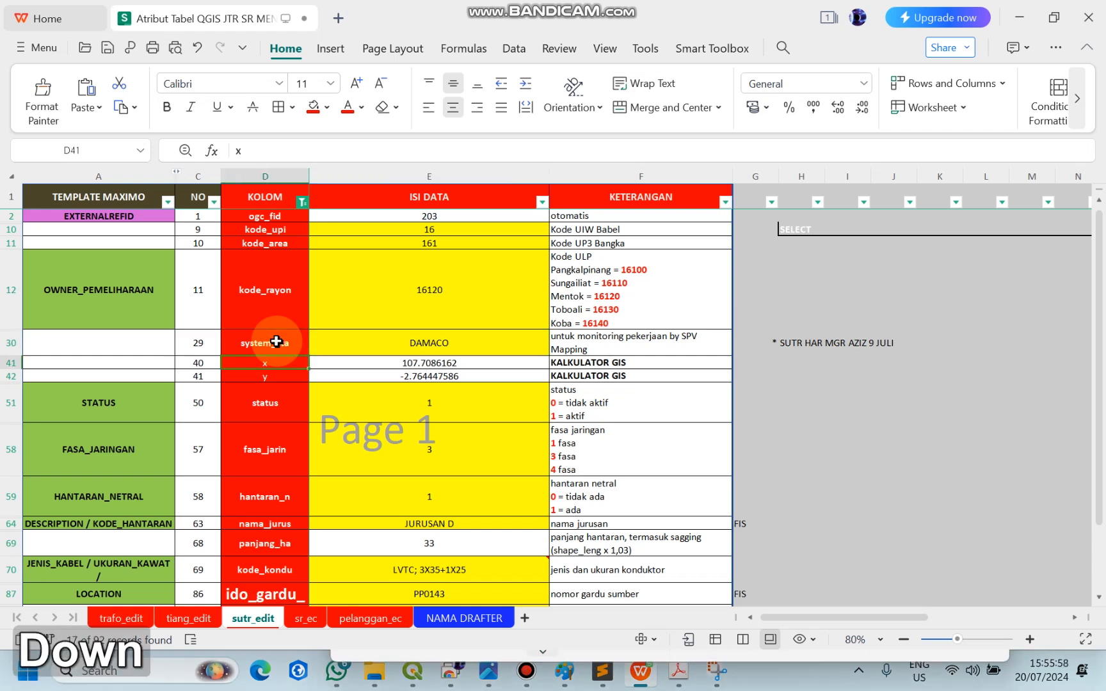
key(Down)
key(Up)
key(Down)
key(Up)
key(Down)
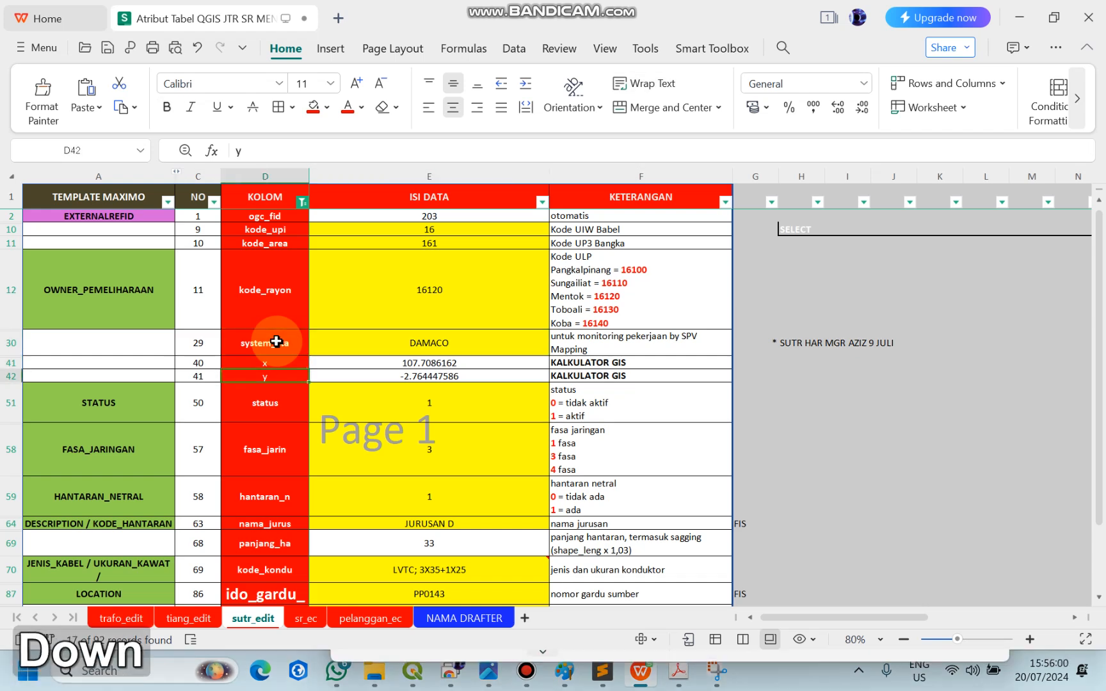
key(Up)
key(Down)
key(Up)
key(Down)
key(Up)
key(Down)
key(Up)
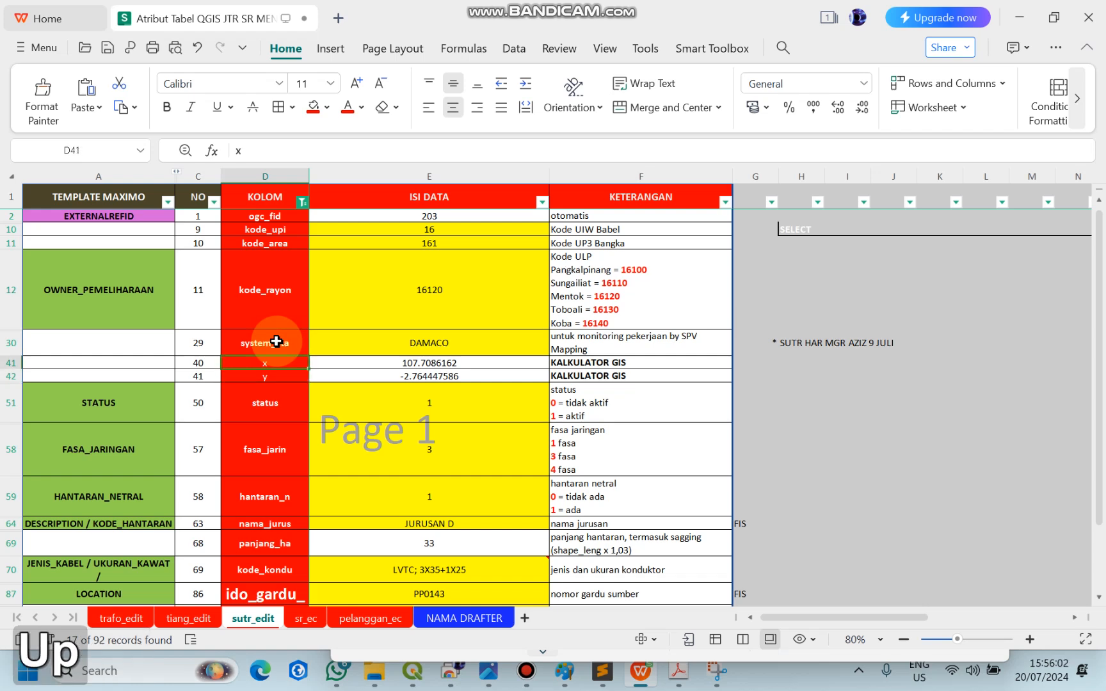
key(Down)
key(Down)
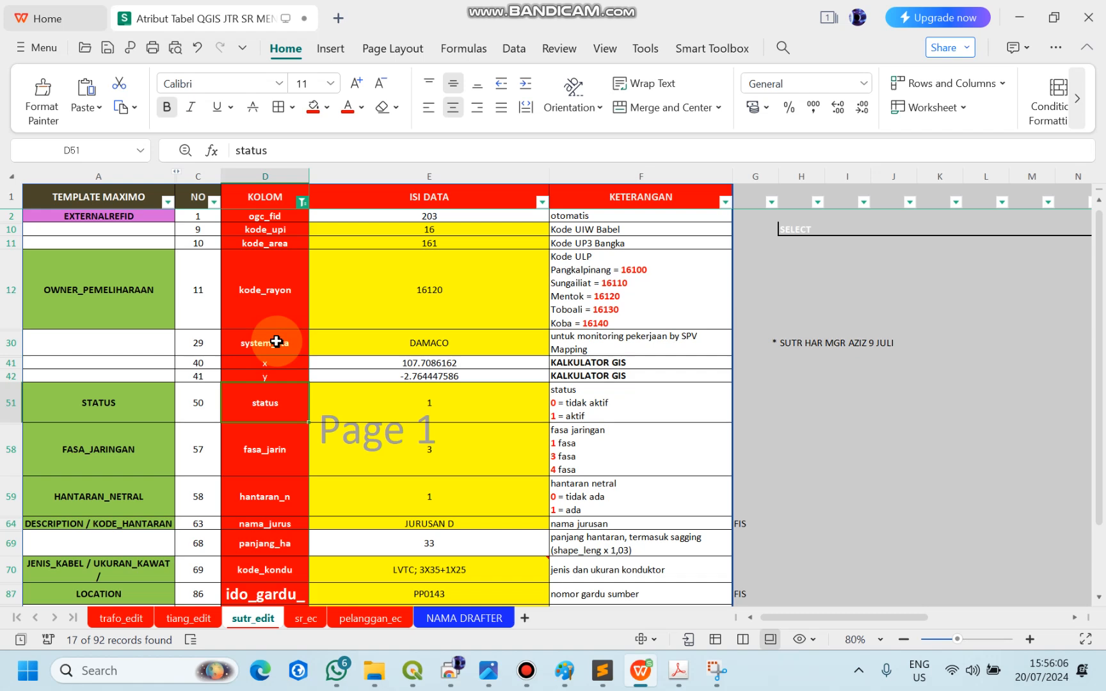
Step: Examine the ISI DATA values for the status, fasa_jarin and hantaran_n fields
key(Right)
key(Left)
key(Down)
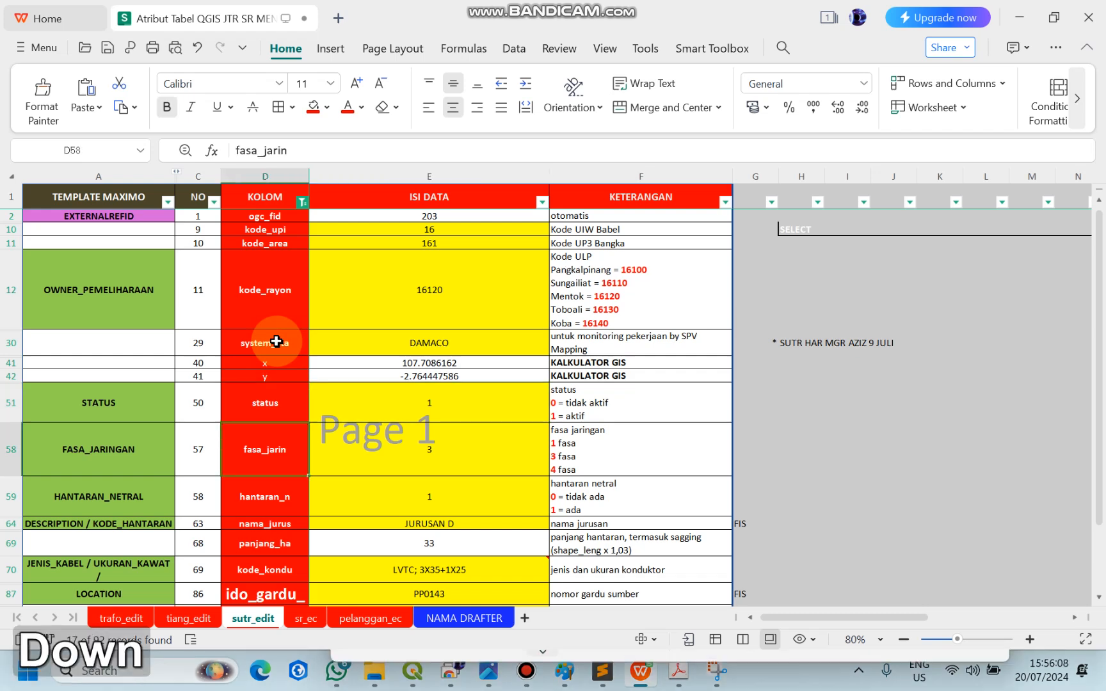
key(Right)
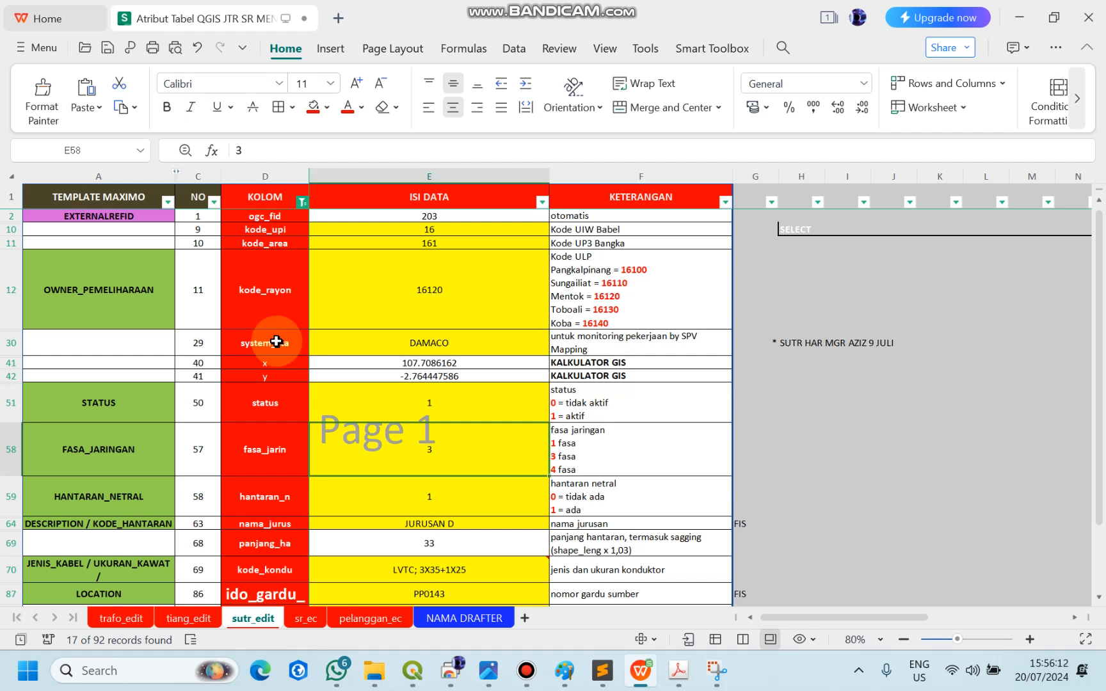
key(Down)
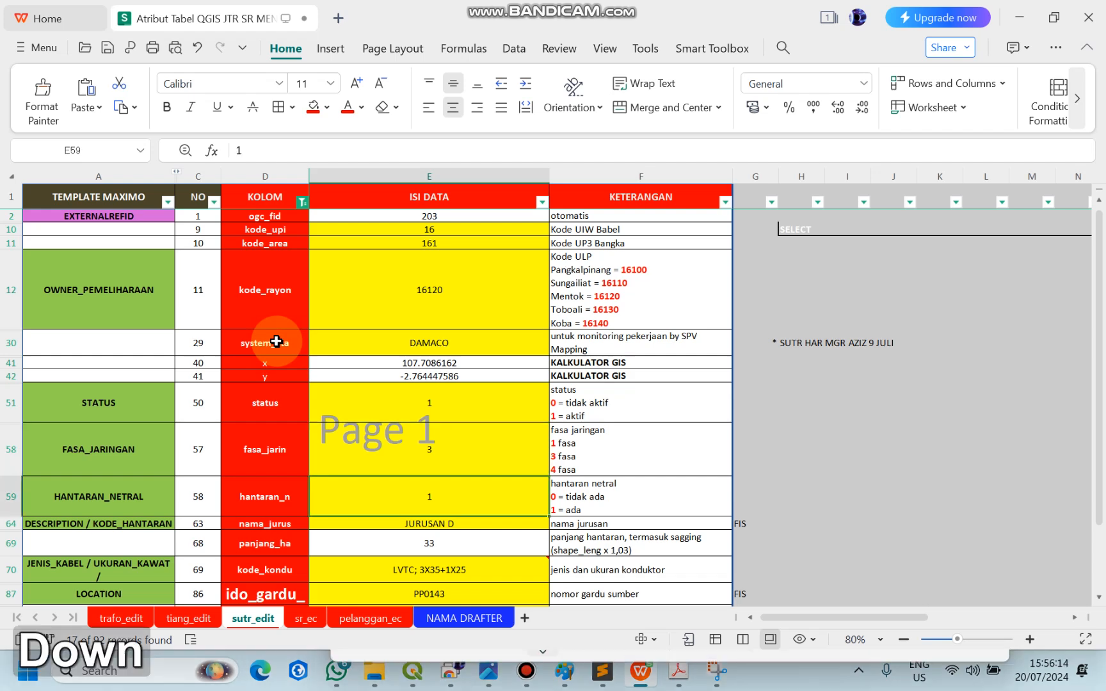
key(Left)
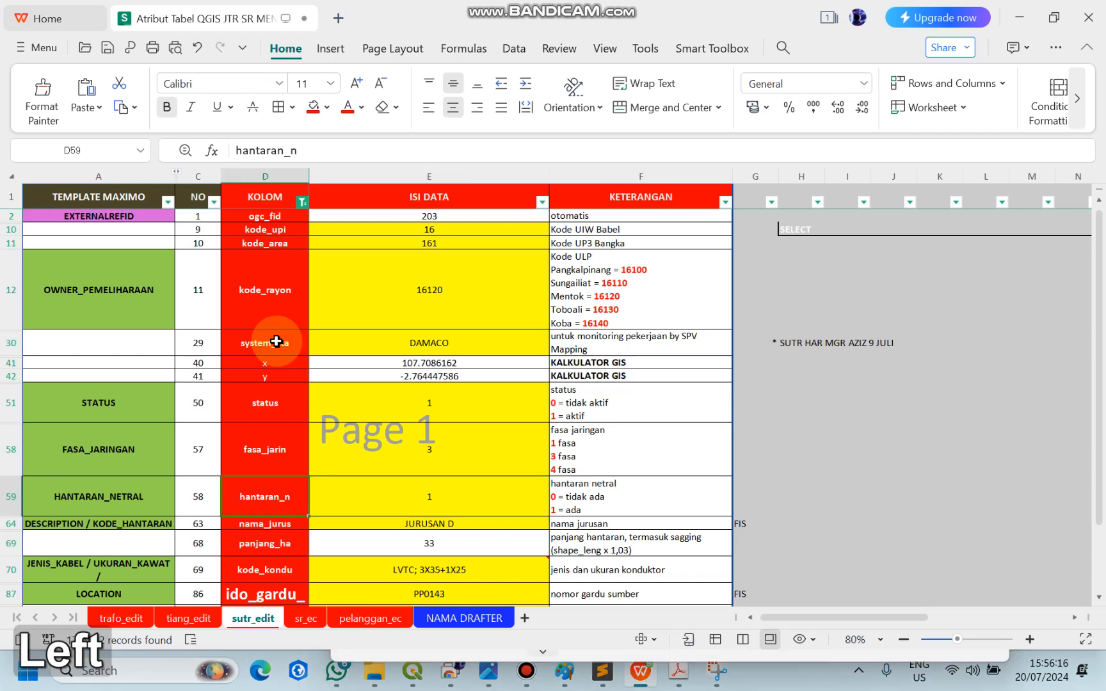
key(Right)
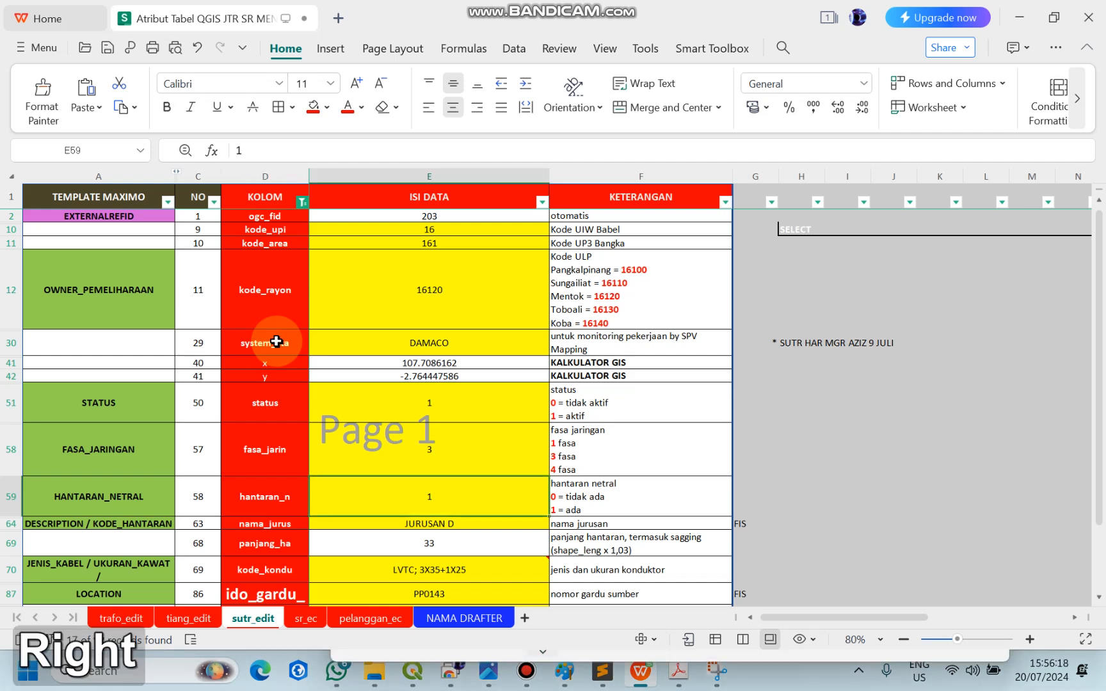
key(Left)
key(Right)
key(Left)
key(Right)
key(Left)
Step: Examine the remaining filtered fields down past shape_leng, ending on the nama_jurus field
key(Down)
key(Down)
key(Down)
key(Down)
key(Down)
key(Down)
key(Down)
key(Down)
key(Down)
key(Down)
key(Down)
key(Up)
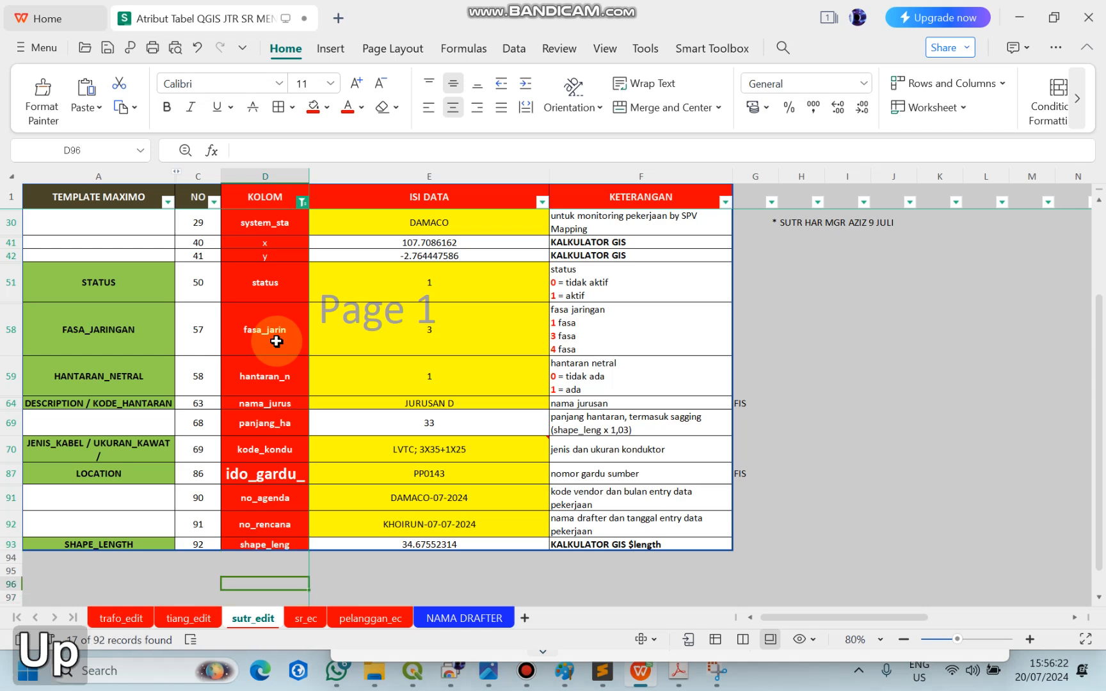
key(Up)
key(Up)
key(Up)
key(Up)
key(Up)
key(Up)
key(Up)
key(Up)
key(Up)
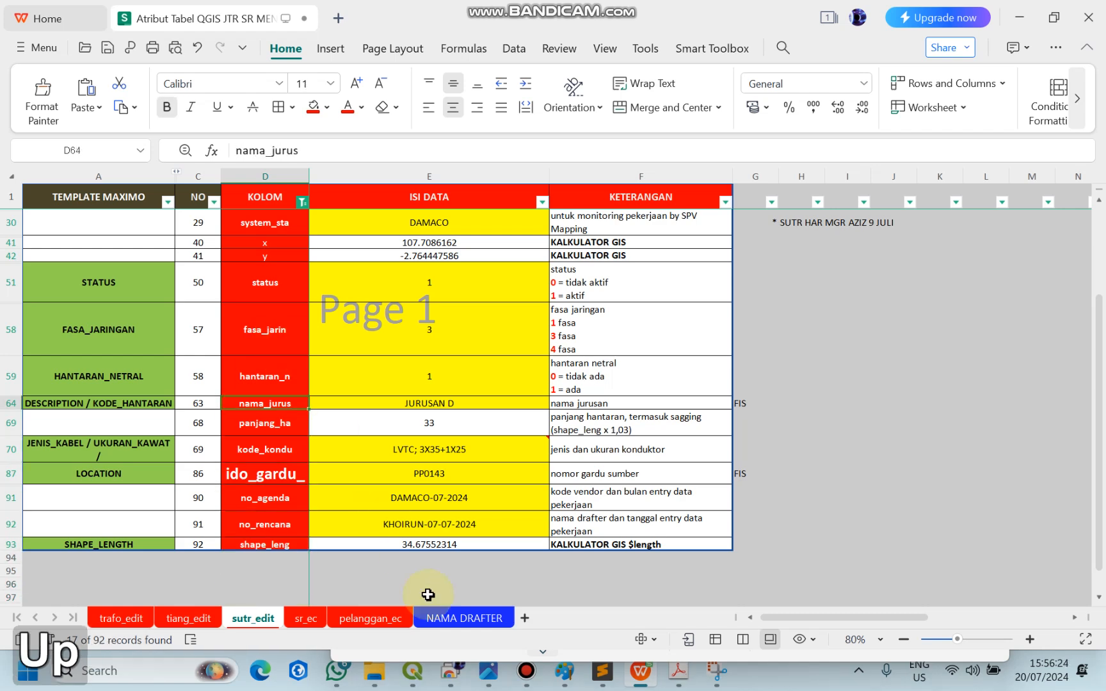
Step: Close the KONSTRUKSI TIANG JTR PDF and bring up the Arah Mata Angin direction image
click(678, 670)
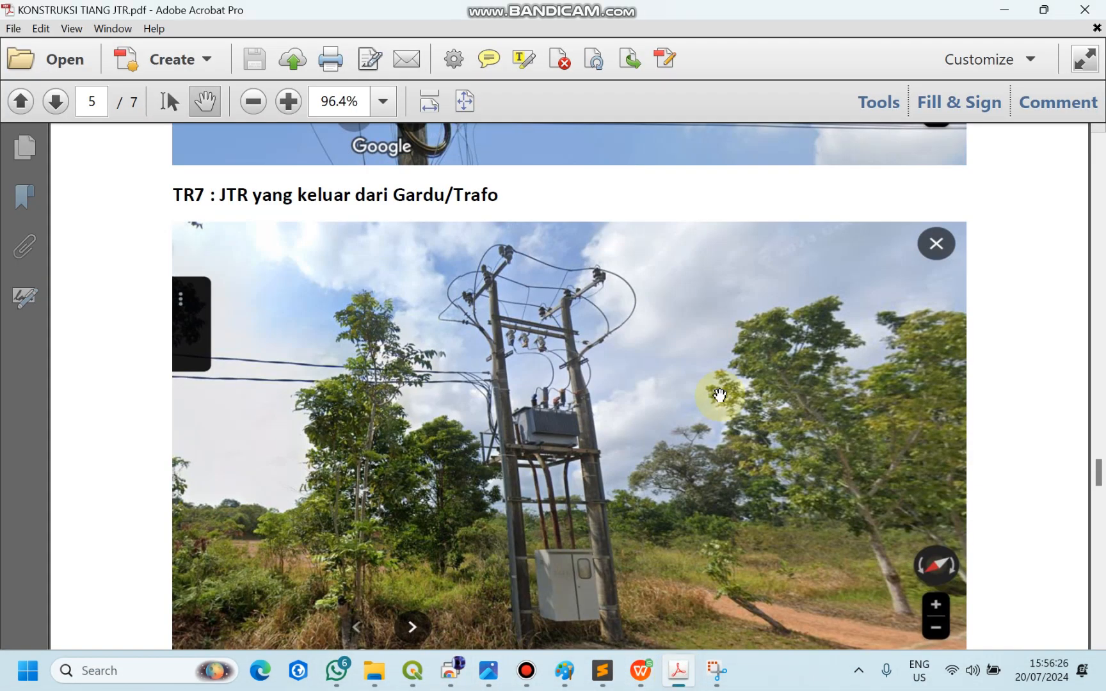
click(1080, 12)
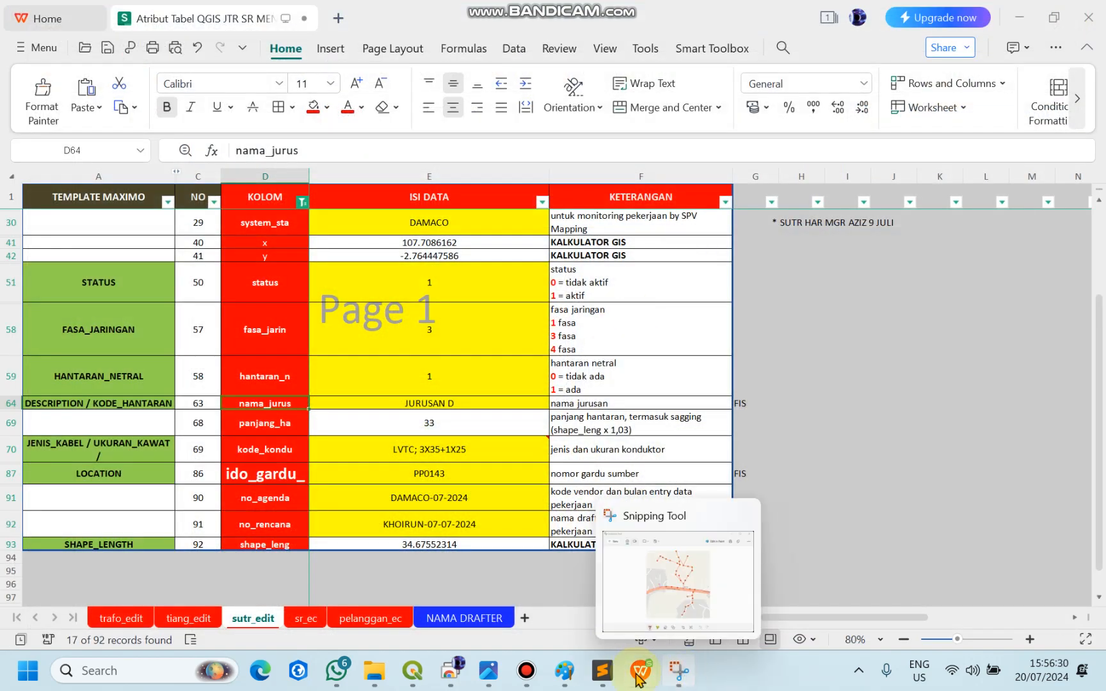
click(488, 670)
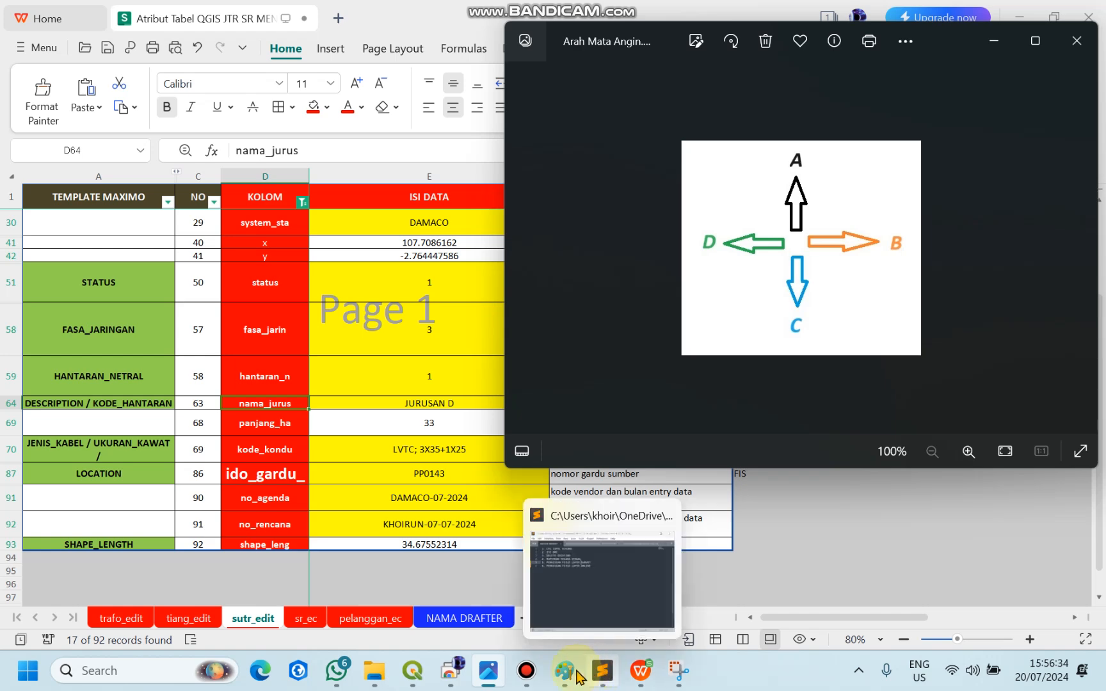
Step: Switch to the map screenshot in Paint and brush red zigzags over the MT0104-A, MT0104-D and MT0104-B network branches
mouse_move(579, 677)
click(600, 605)
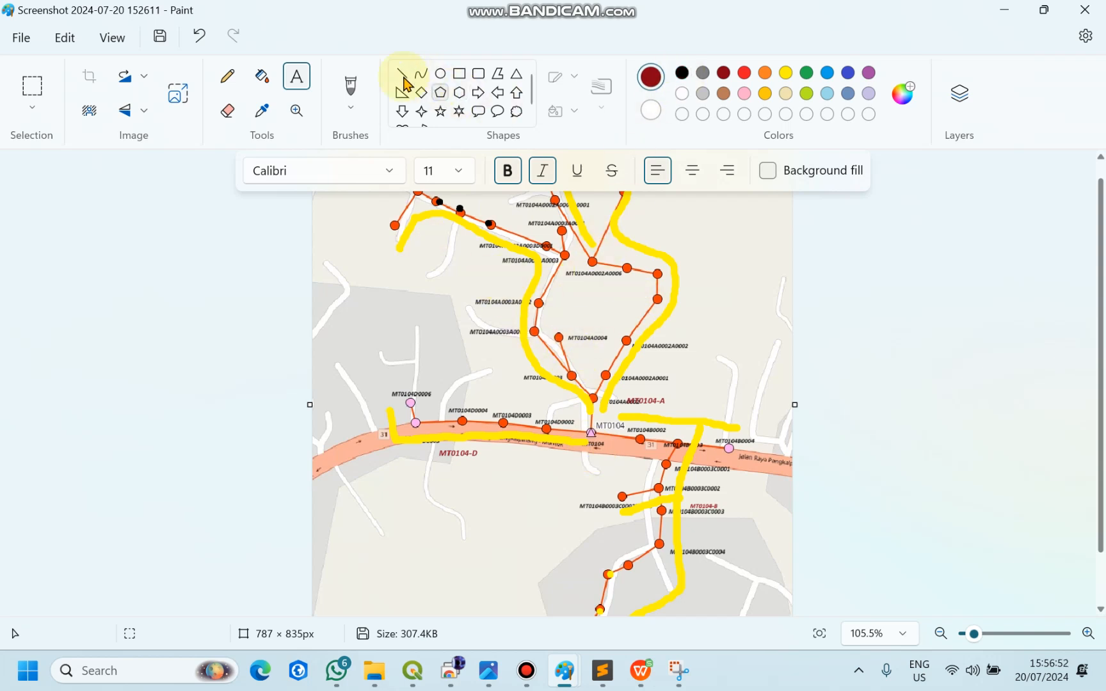
click(350, 85)
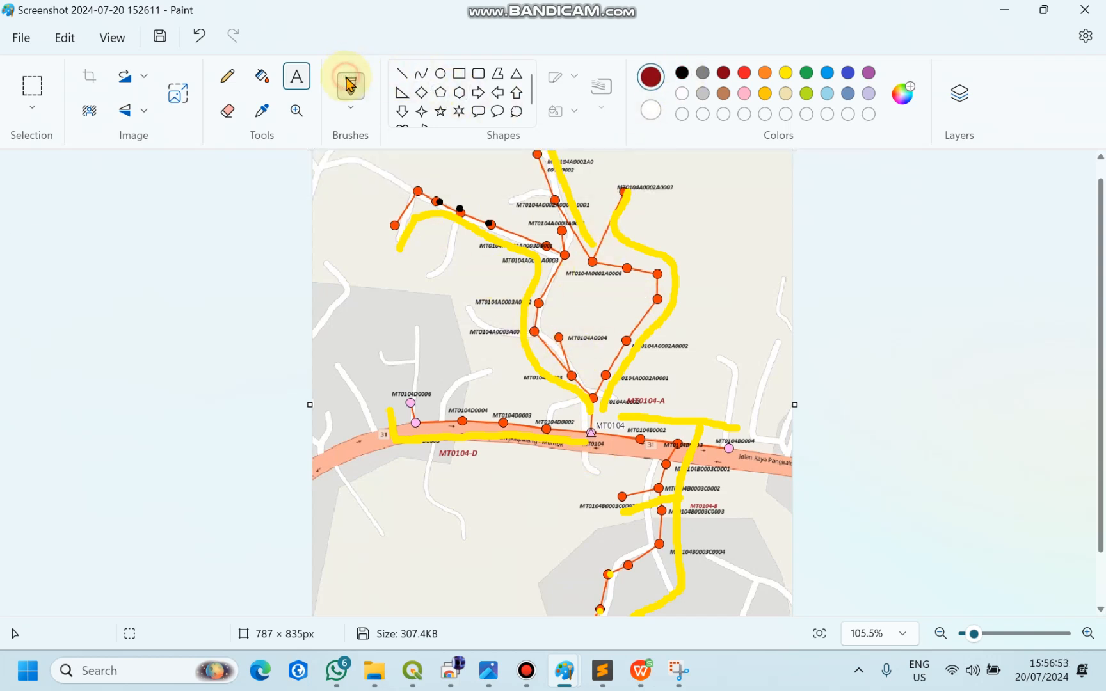
click(745, 75)
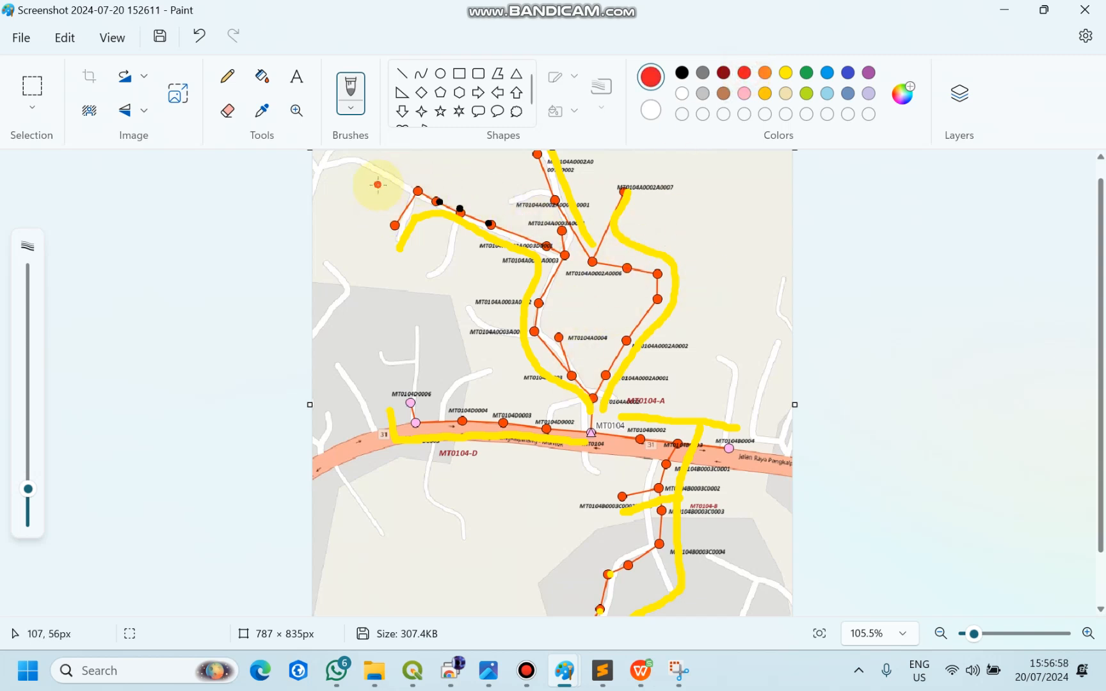
mouse_move(377, 185)
mouse_down()
mouse_move(787, 201)
mouse_move(755, 293)
mouse_move(522, 382)
mouse_move(567, 402)
mouse_up()
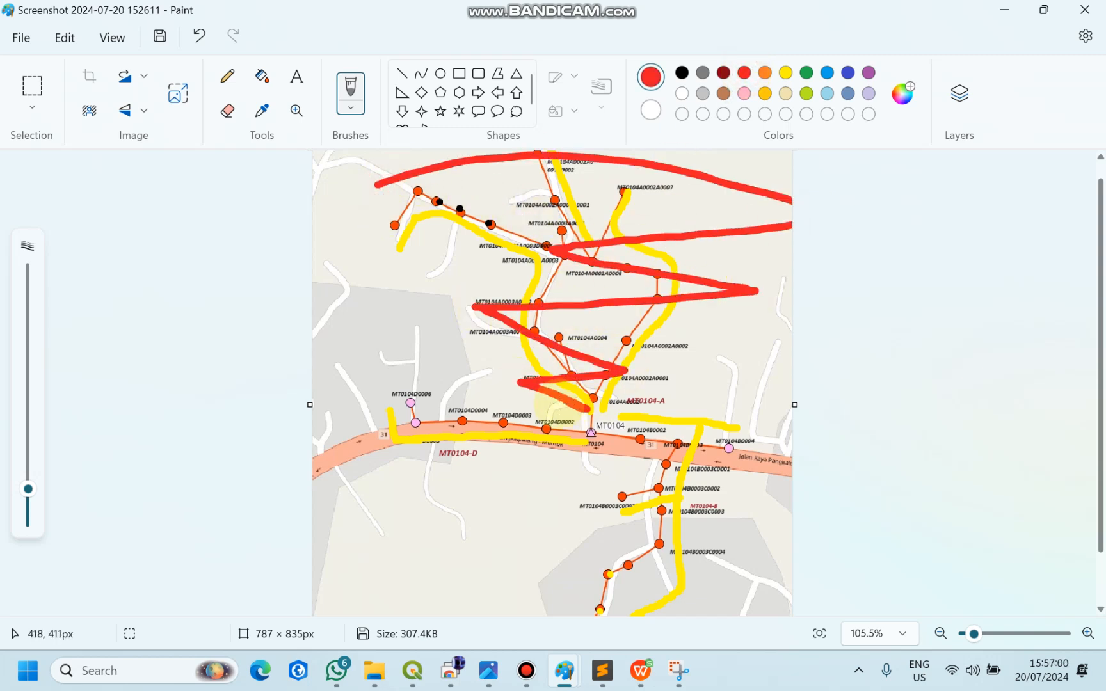
mouse_move(402, 401)
mouse_down()
mouse_move(462, 424)
mouse_move(519, 469)
mouse_move(549, 428)
mouse_move(572, 440)
mouse_move(767, 418)
mouse_move(633, 576)
mouse_move(735, 489)
mouse_up()
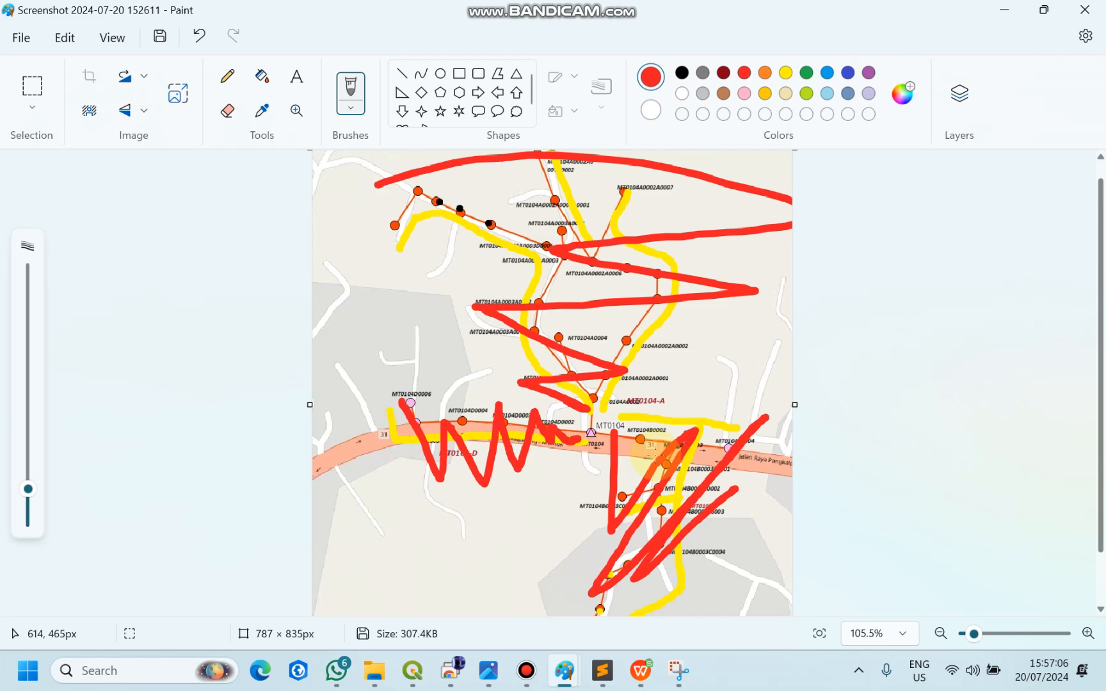
Step: Switch back to the WPS spreadsheet and examine the ISI DATA values for the panjang_ha and kode_kondu fields
click(641, 671)
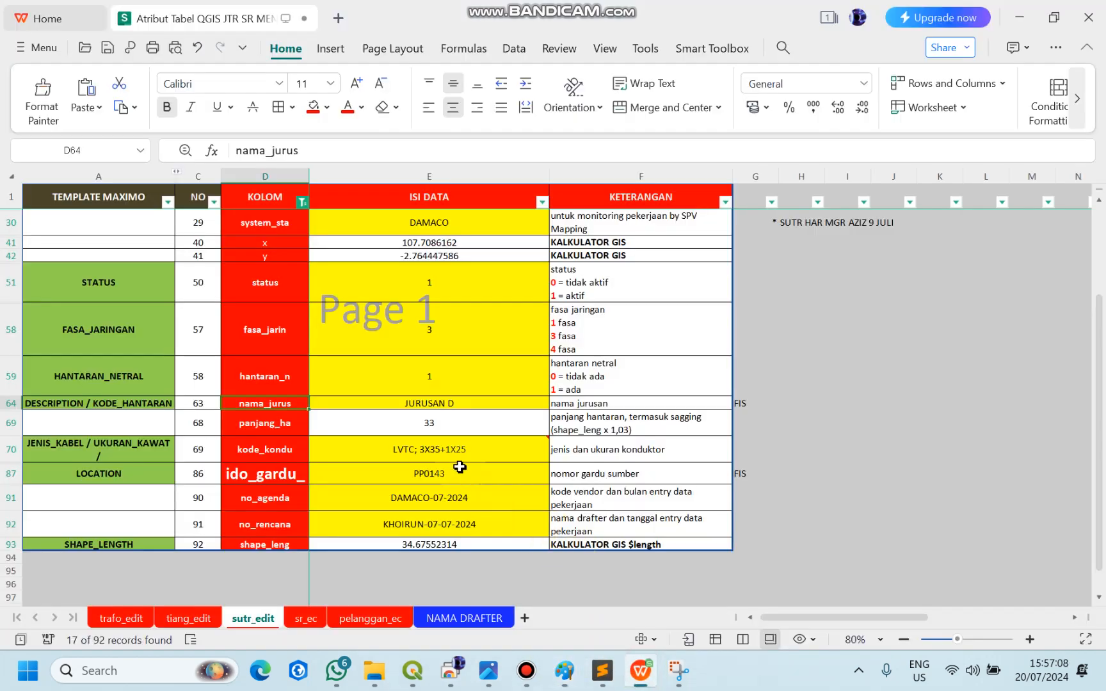
click(285, 419)
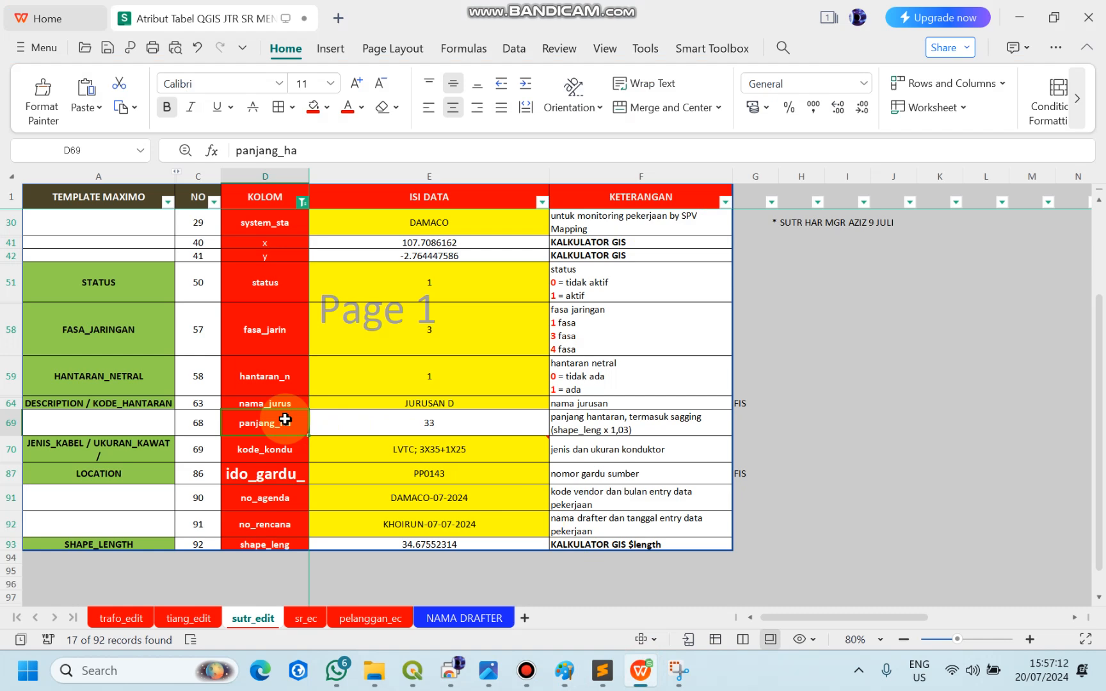
key(Right)
key(Left)
key(Right)
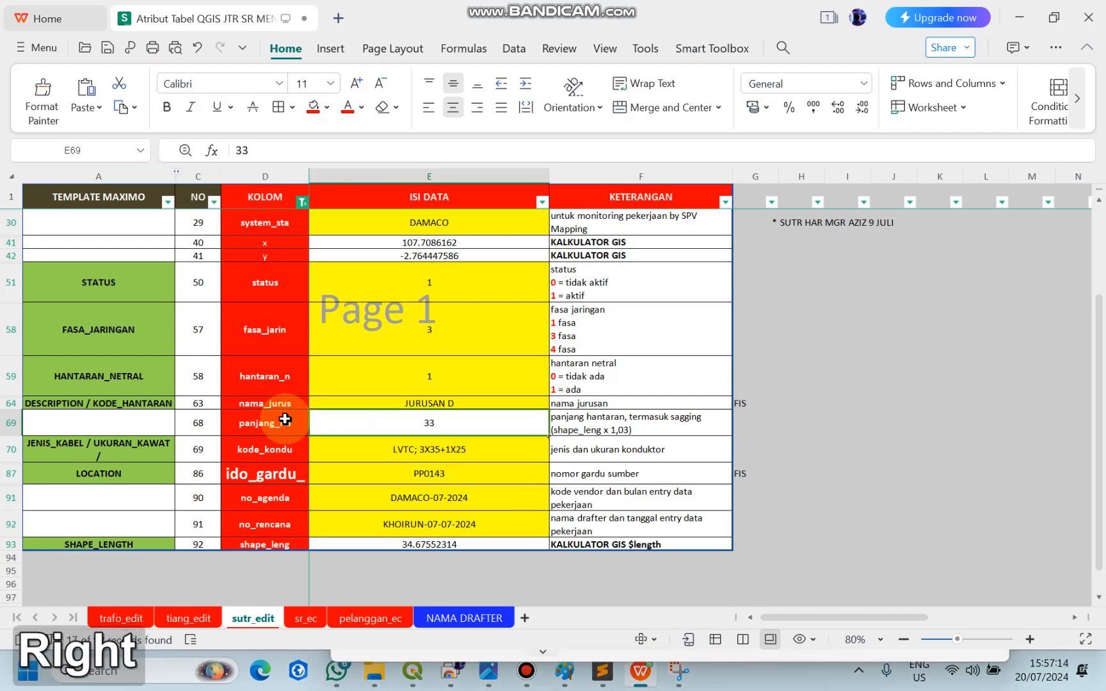
key(Left)
key(Right)
key(Down)
key(Left)
key(Right)
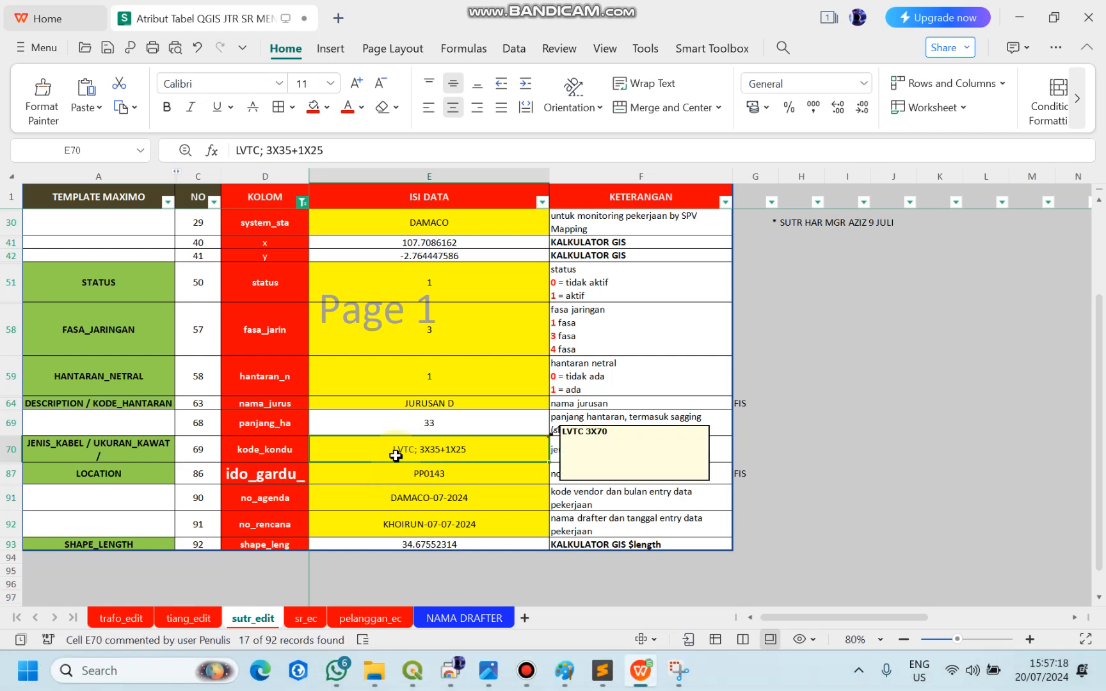
Step: Examine the ISI DATA values and notes for the ido_gardu_, no_agenda, no_rencana and shape_leng fields
click(281, 480)
key(Right)
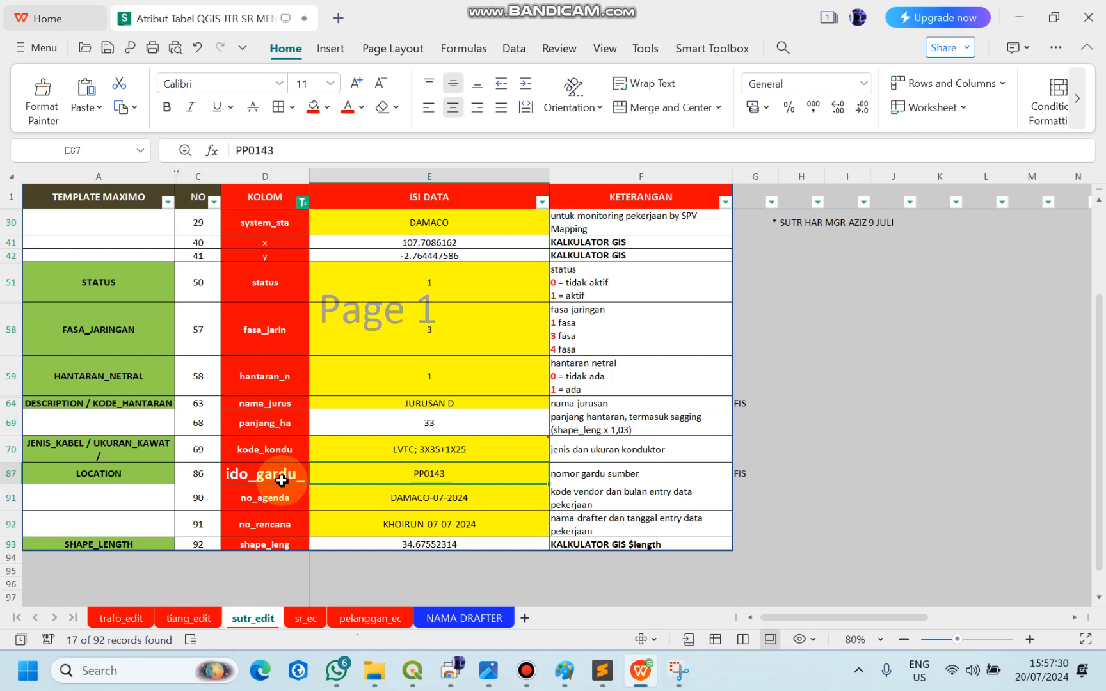
key(Down)
key(Left)
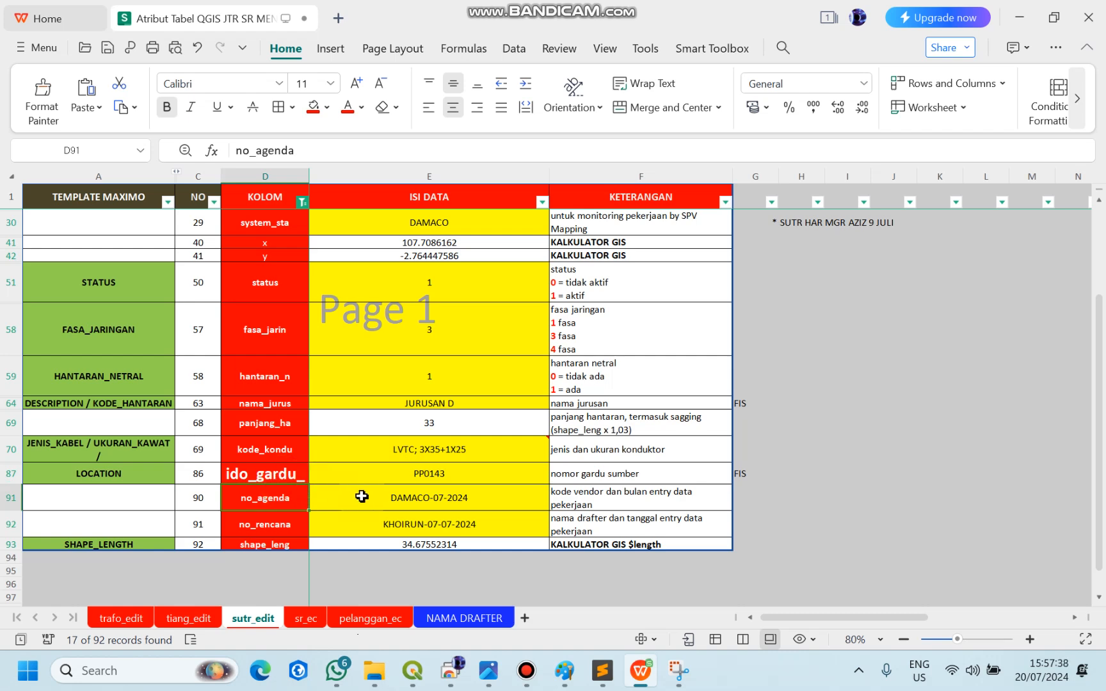
click(358, 496)
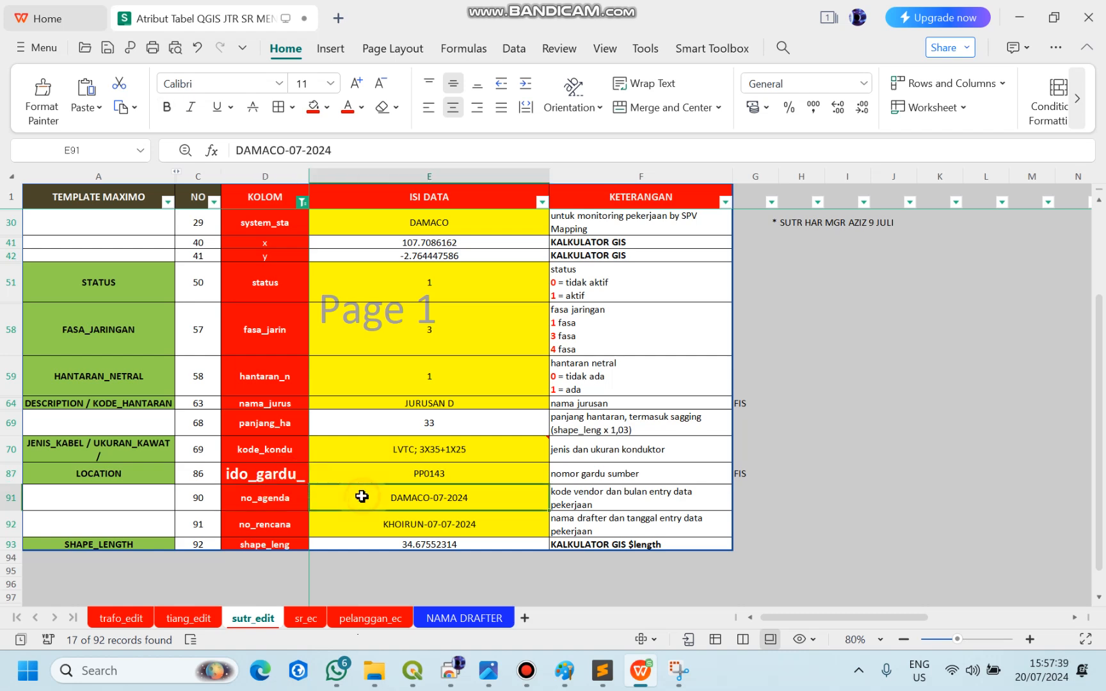
click(340, 529)
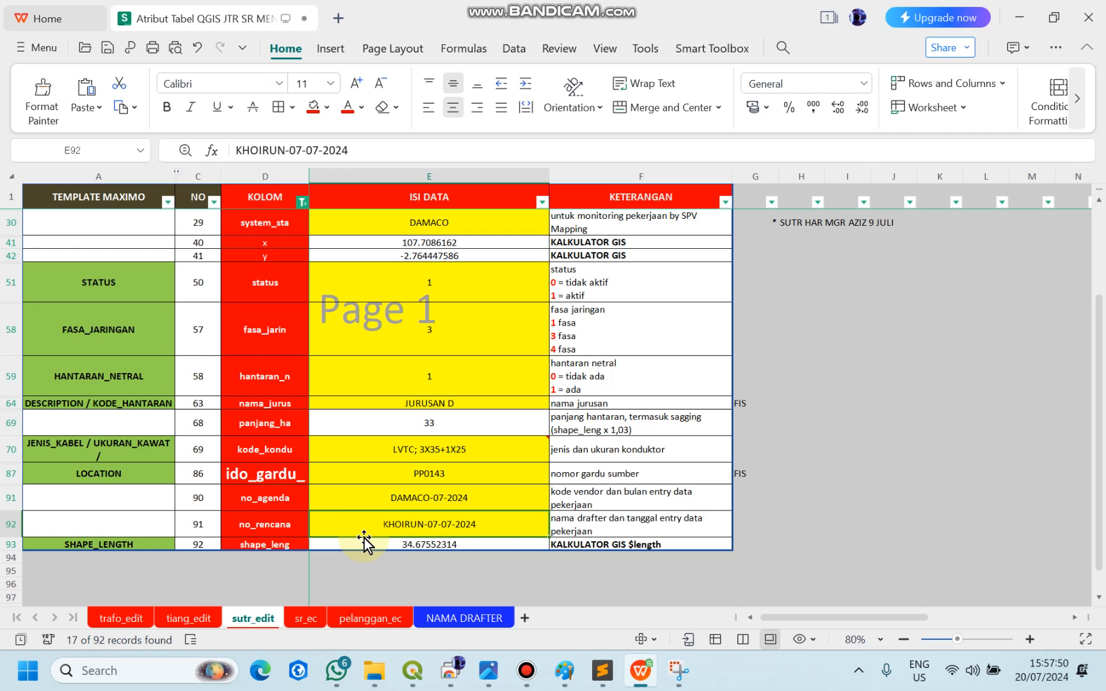
click(579, 545)
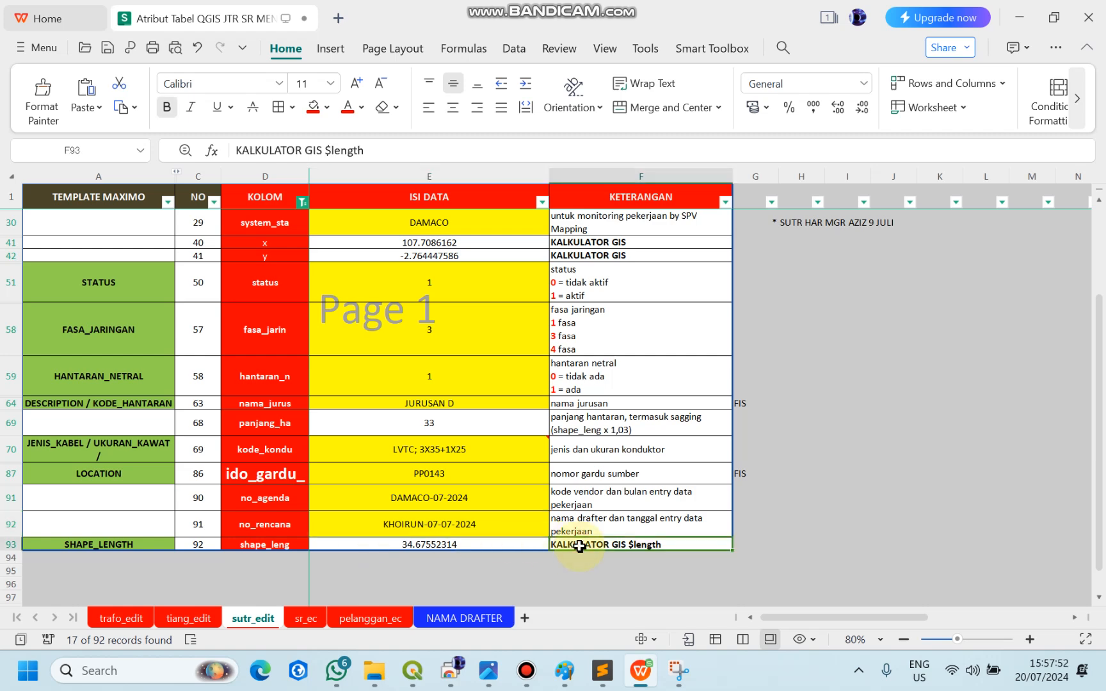
click(506, 544)
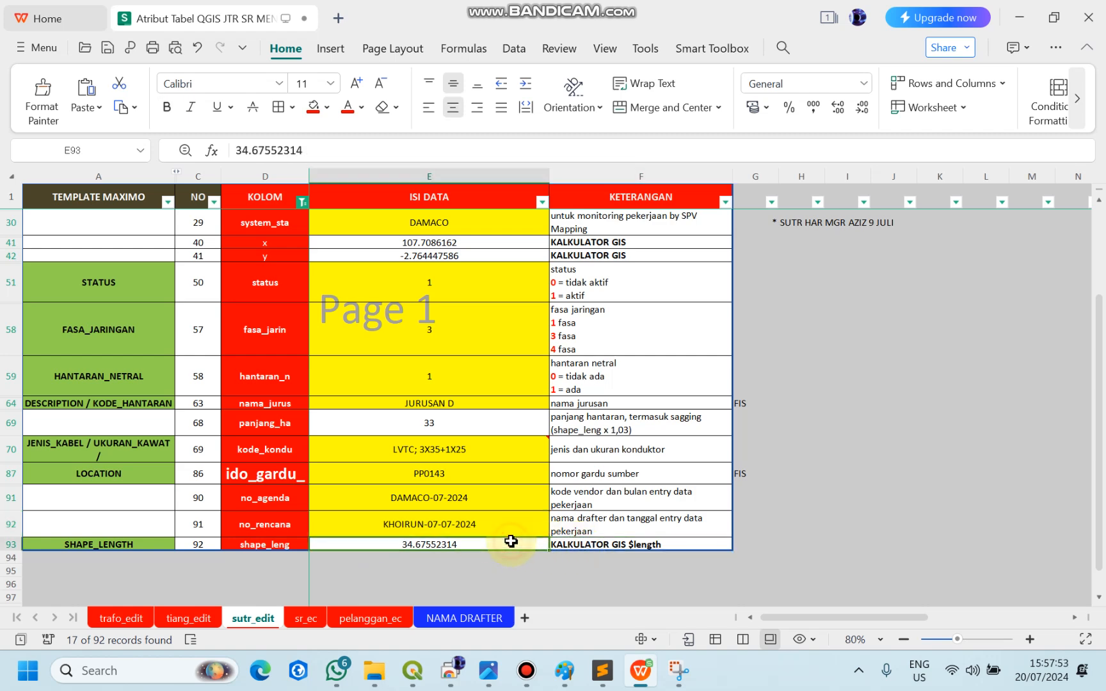
Step: On the sr_ec sheet, fill the idpel and gardu_new cells of the KOLOM ec_sr column with bright red
click(307, 618)
click(505, 284)
key(Up)
key(Up)
key(Up)
key(Up)
key(Up)
key(Up)
key(Up)
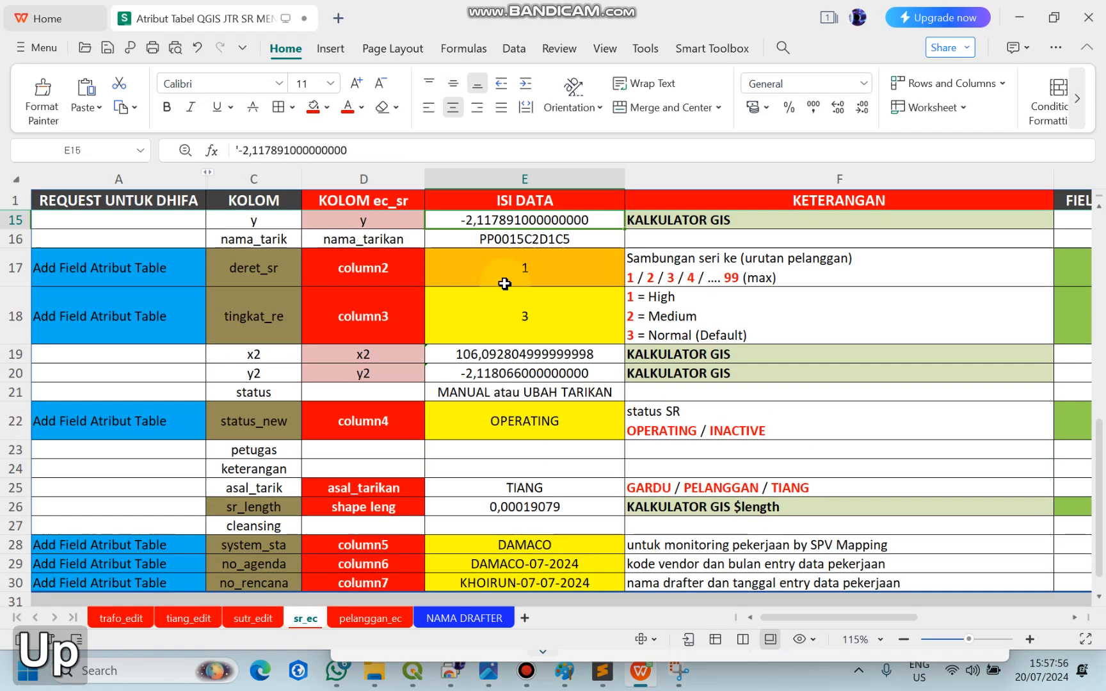
key(Up)
key(Up)
key(Up)
key(Up)
key(Up)
key(Up)
key(Up)
key(Up)
key(Up)
key(Up)
key(Up)
key(Up)
key(Up)
key(Up)
click(355, 244)
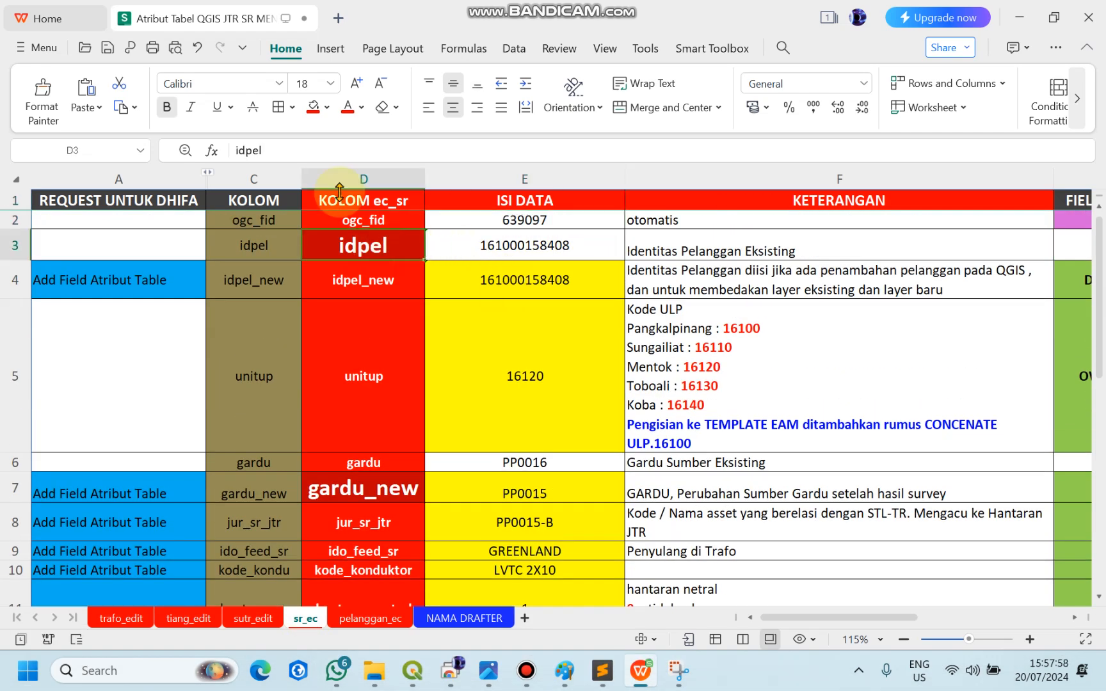
click(313, 107)
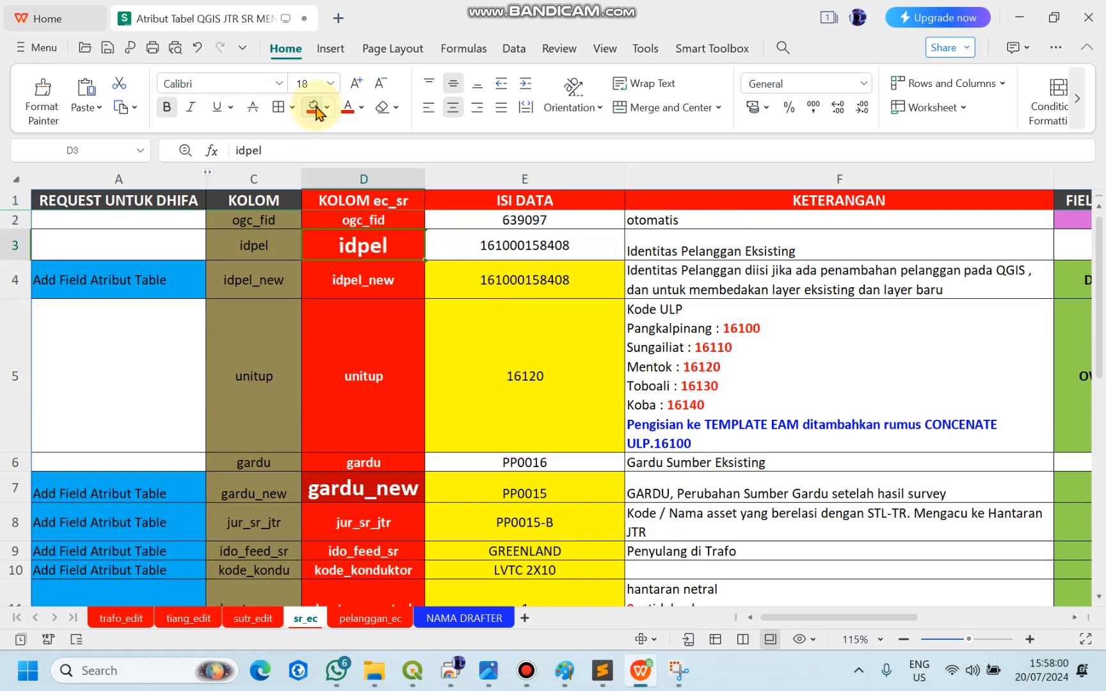
click(404, 351)
click(349, 487)
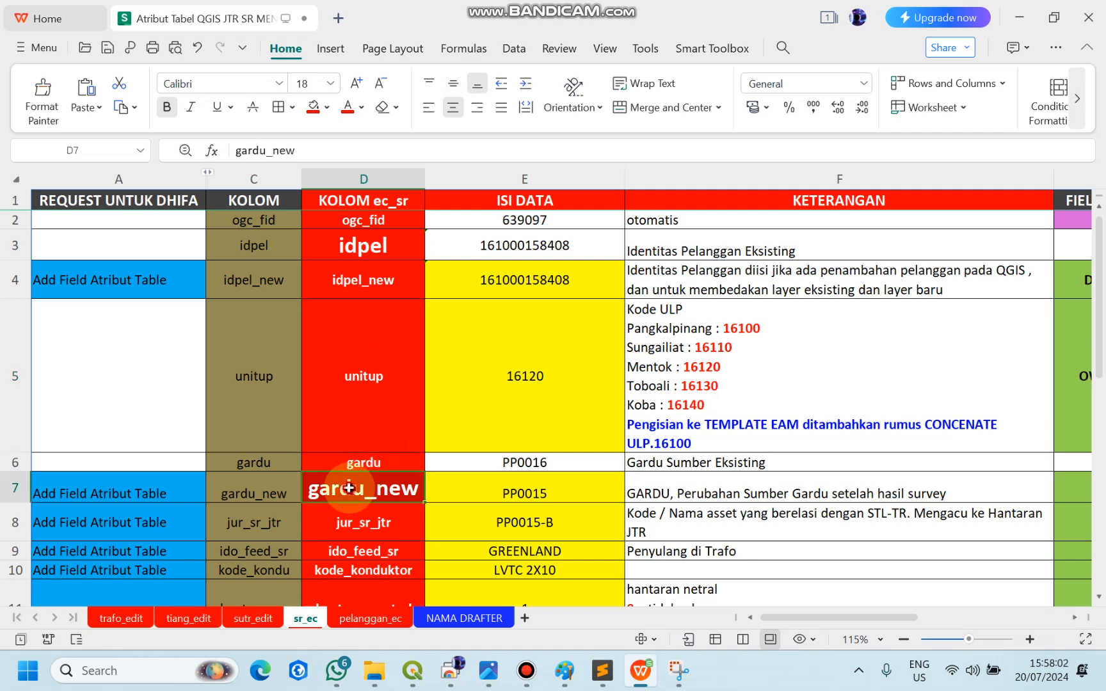
click(313, 107)
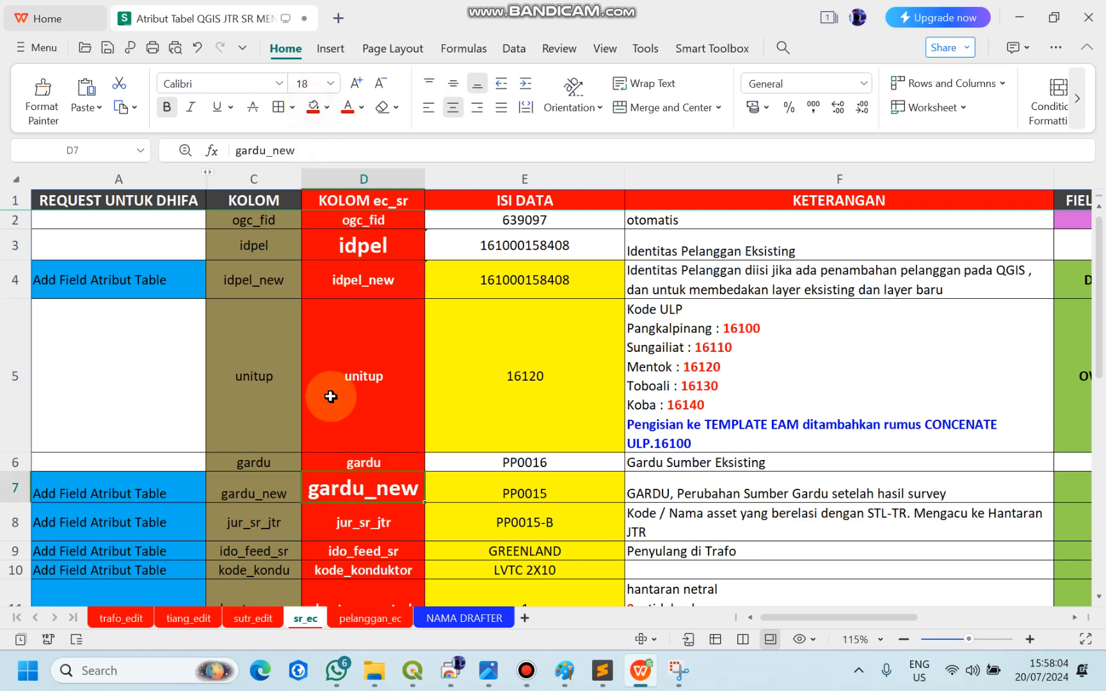
Step: Examine the KOLOM ec_sr fields from gardu_new down to the keterangan row and back up to the start of the list
key(Down)
key(Down)
key(Down)
key(Down)
key(Down)
key(Down)
key(Down)
key(Down)
key(Down)
key(Down)
key(Down)
key(Down)
key(Down)
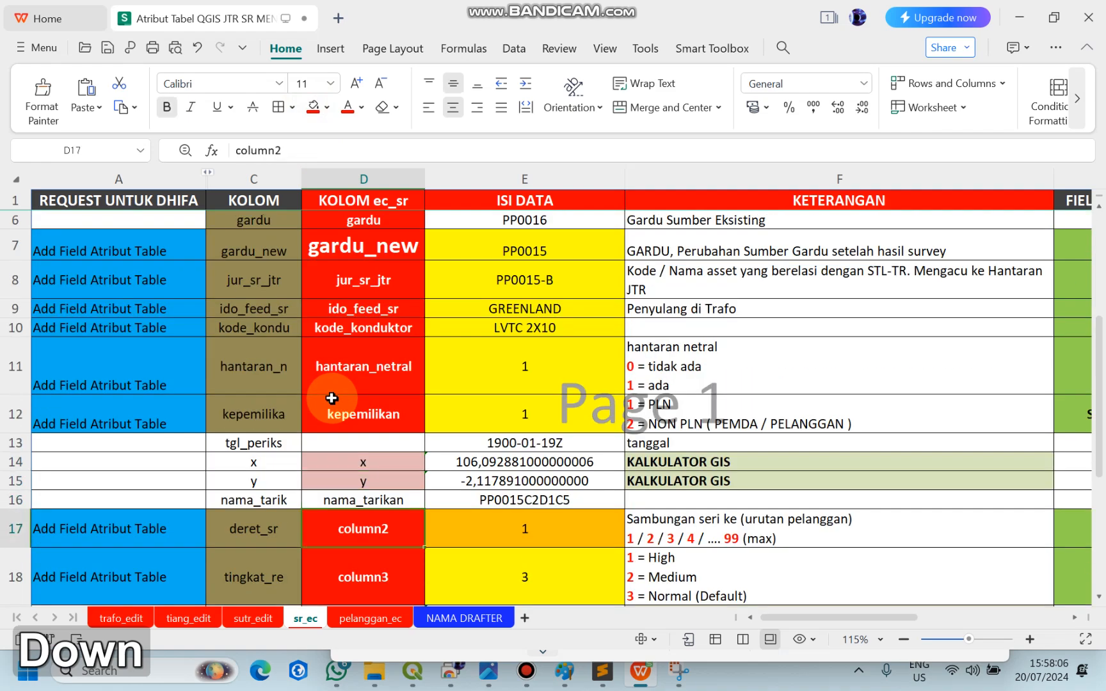
key(Down)
key(Down)
key(Down)
key(Down)
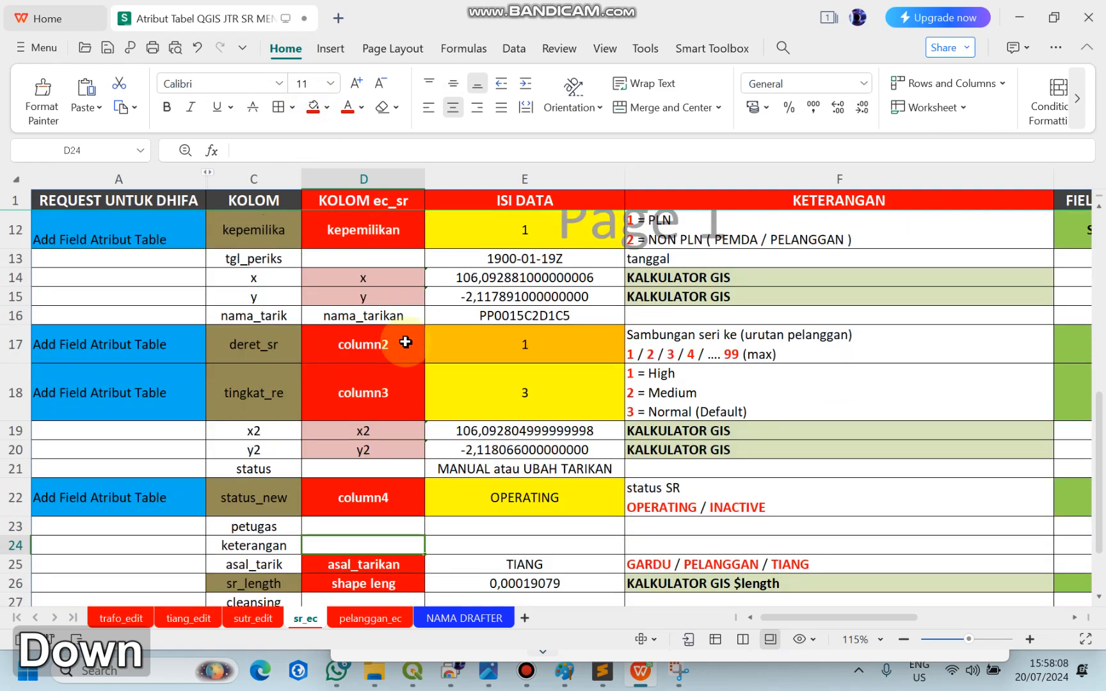
key(Up)
key(Up)
key(Up)
key(Up)
key(Up)
key(Up)
key(Up)
key(Up)
key(Up)
key(Up)
key(Up)
key(Up)
key(Up)
key(Up)
key(Up)
key(Up)
key(Up)
key(Up)
key(Up)
key(Up)
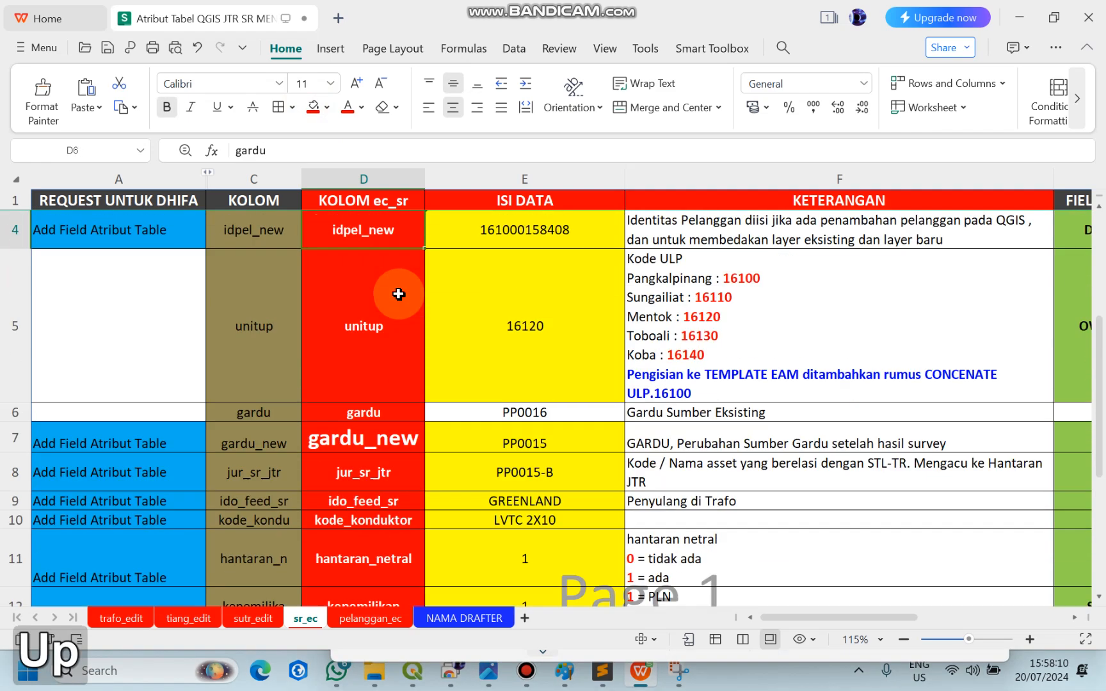
key(Down)
Step: Examine the ISI DATA values for the ogc_fid, idpel and idpel_new fields on the sr_ec sheet
click(536, 219)
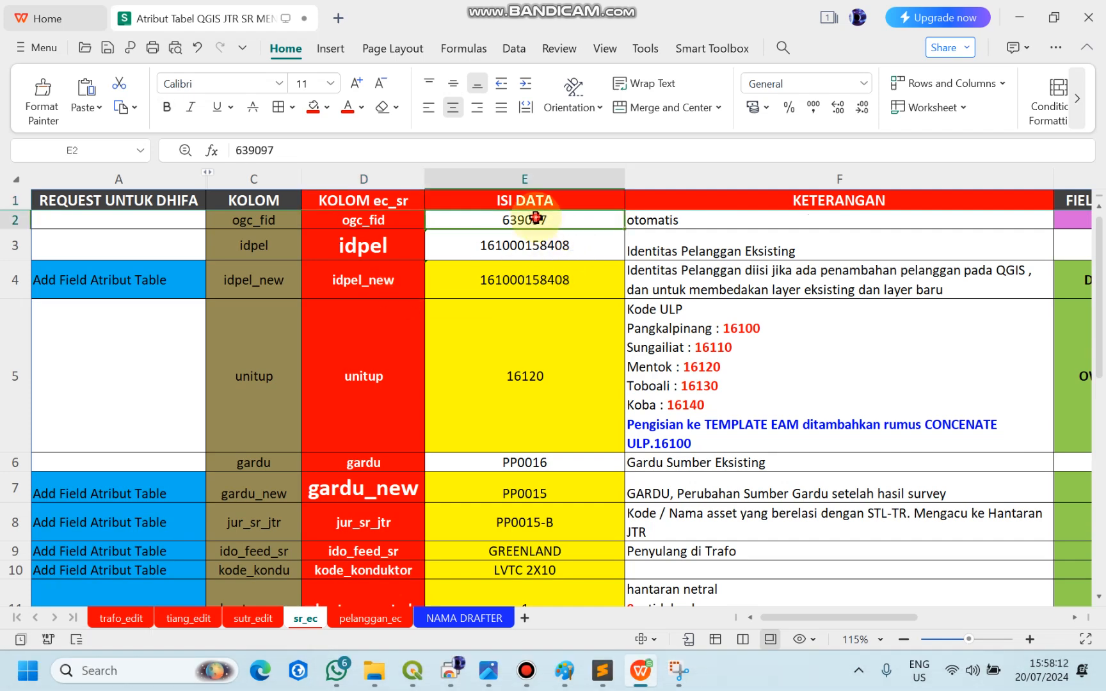
key(Down)
key(Right)
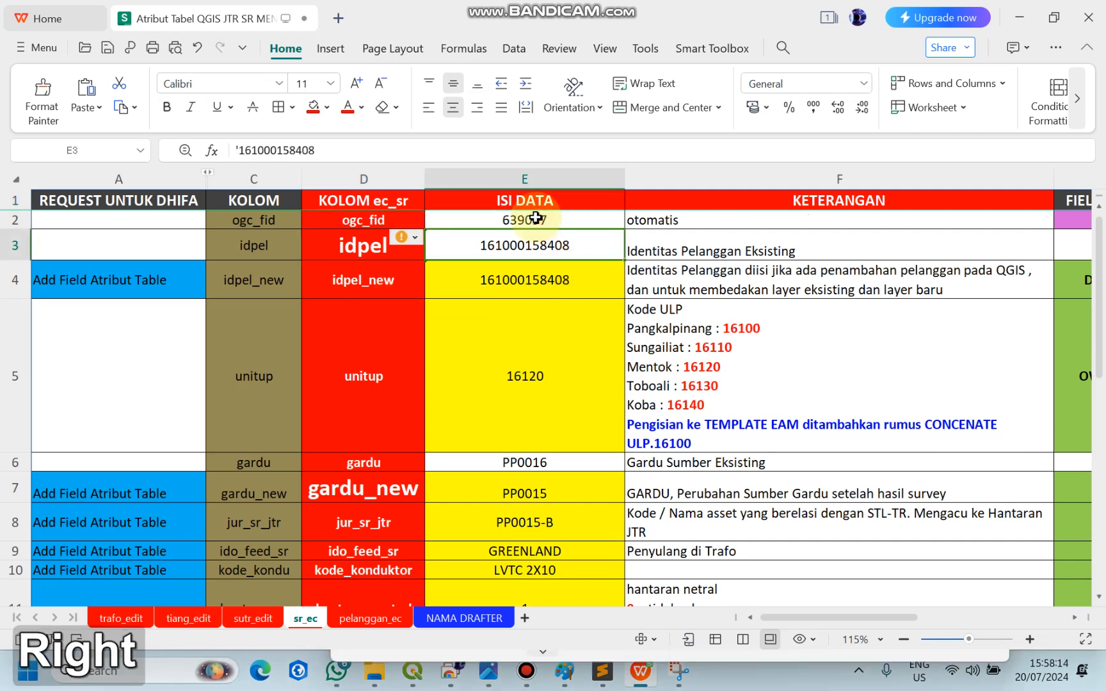
key(Left)
key(Left)
key(Down)
key(Right)
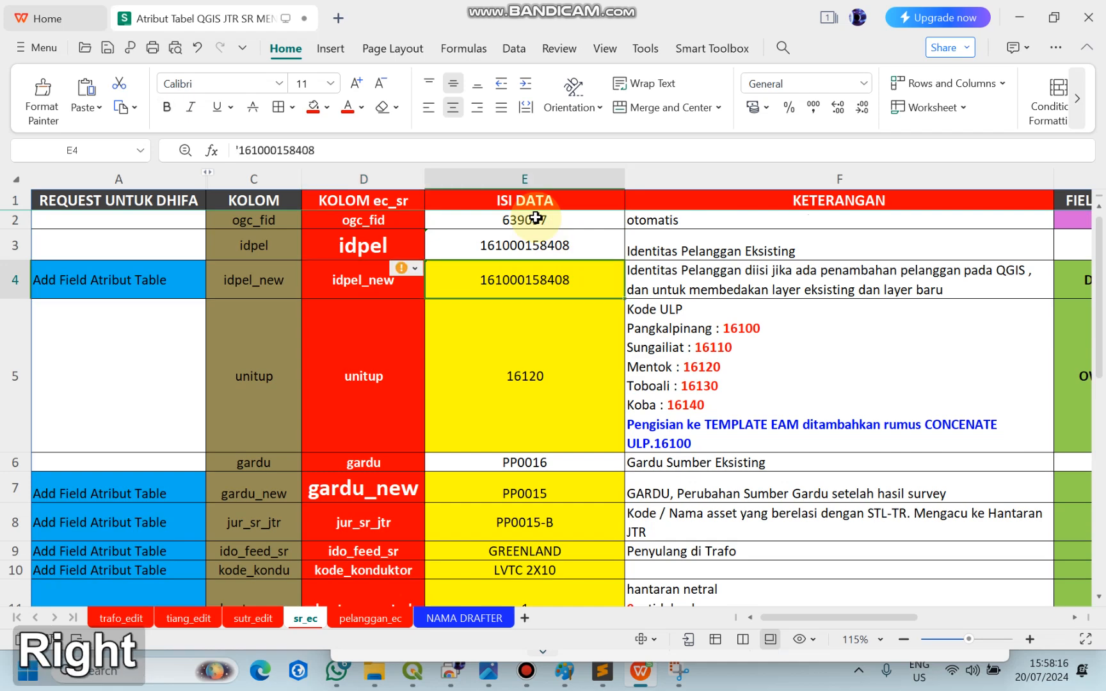
key(Left)
key(Right)
key(Left)
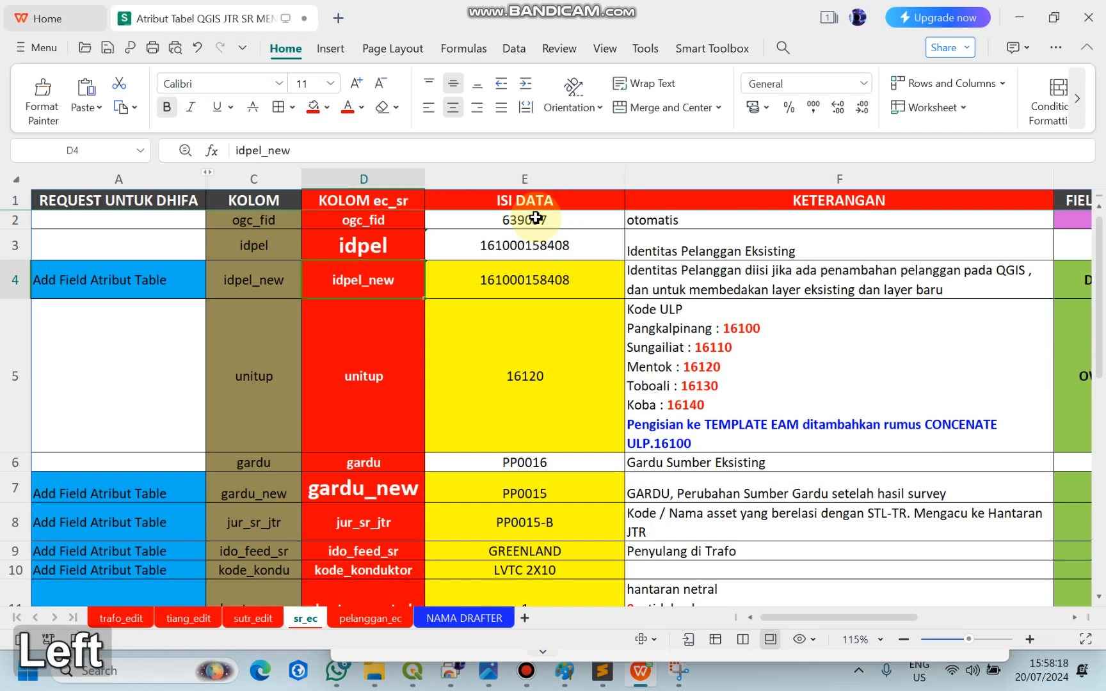
key(Right)
key(Left)
key(Right)
key(Left)
Step: Examine the ISI DATA value and Kode ULP notes for the unitup field, ending on the gardu field
key(Down)
key(Right)
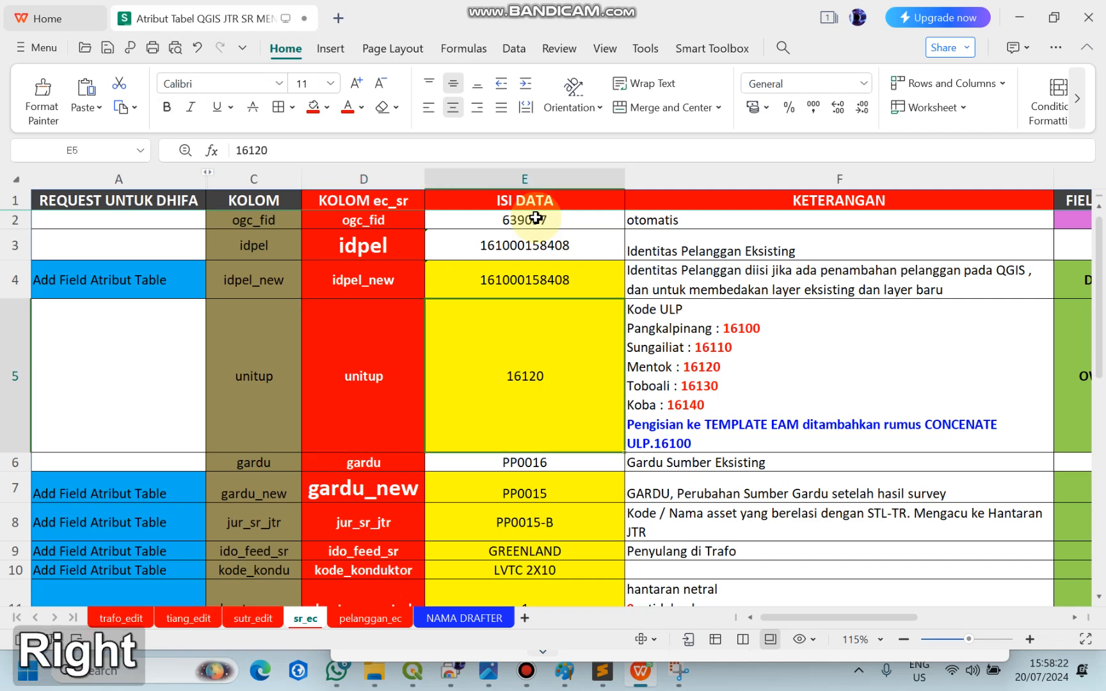
key(Right)
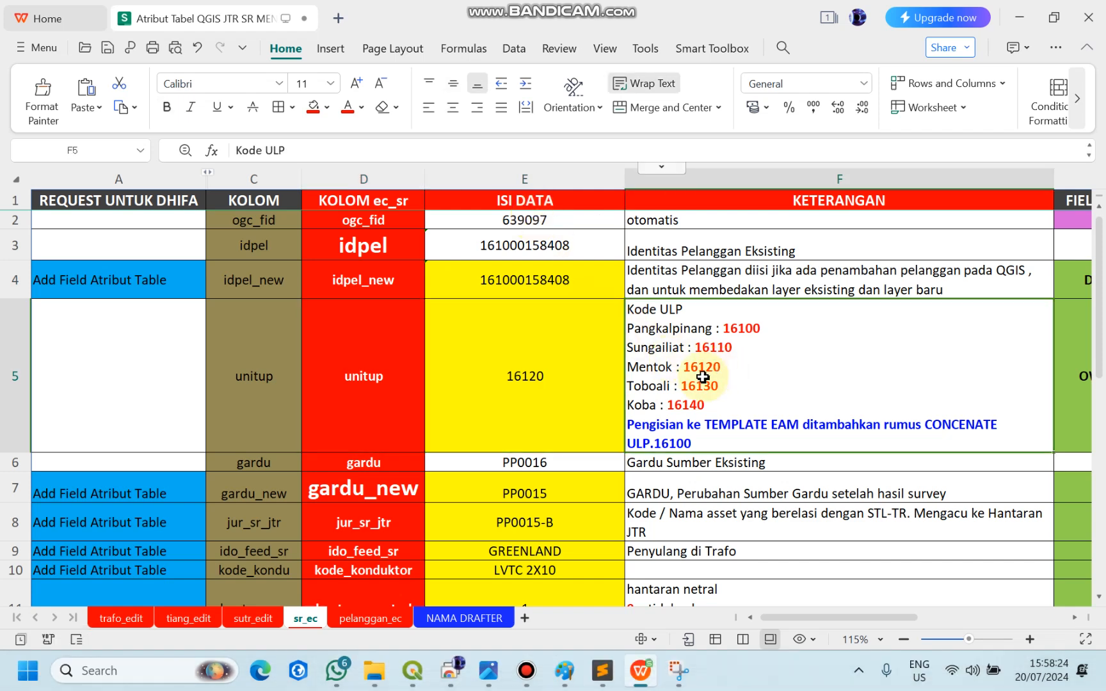
click(407, 462)
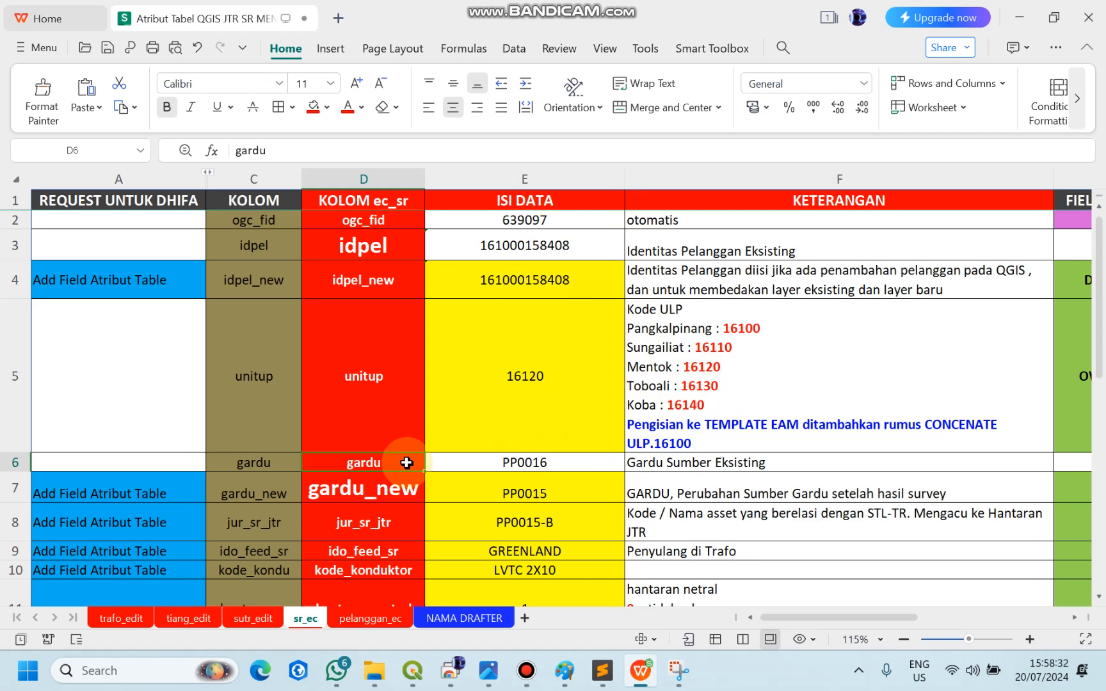
Step: Examine the gardu_new field on the sr_ec sheet, ending on the jur_sr_jtr field
key(Right)
key(Left)
key(Left)
key(Down)
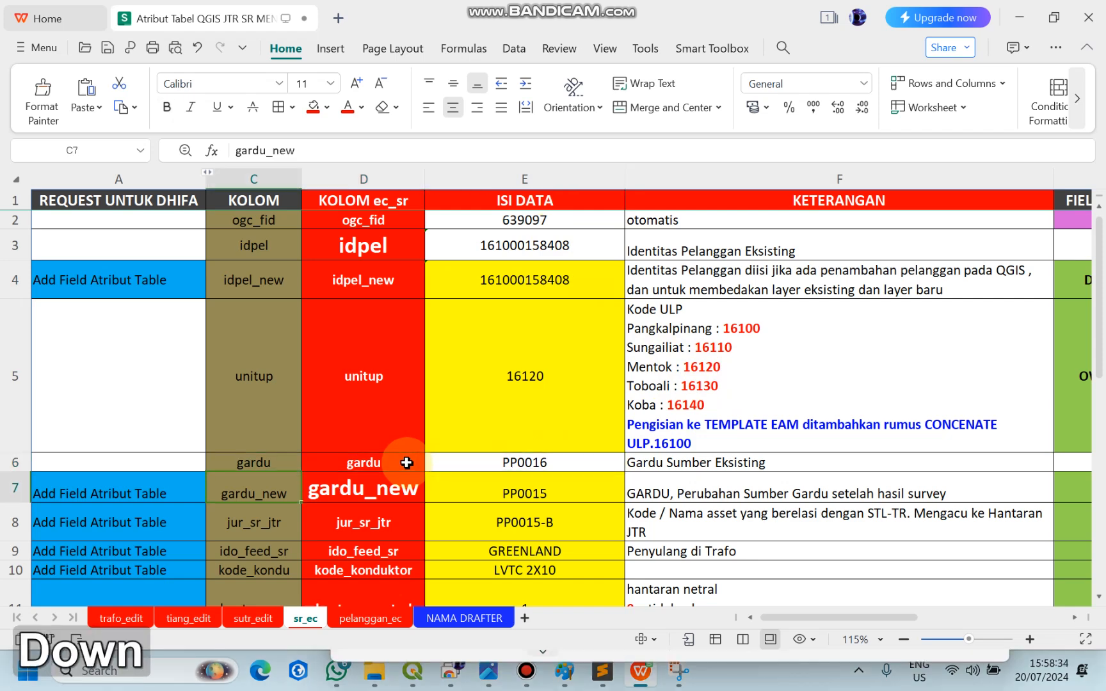
key(Right)
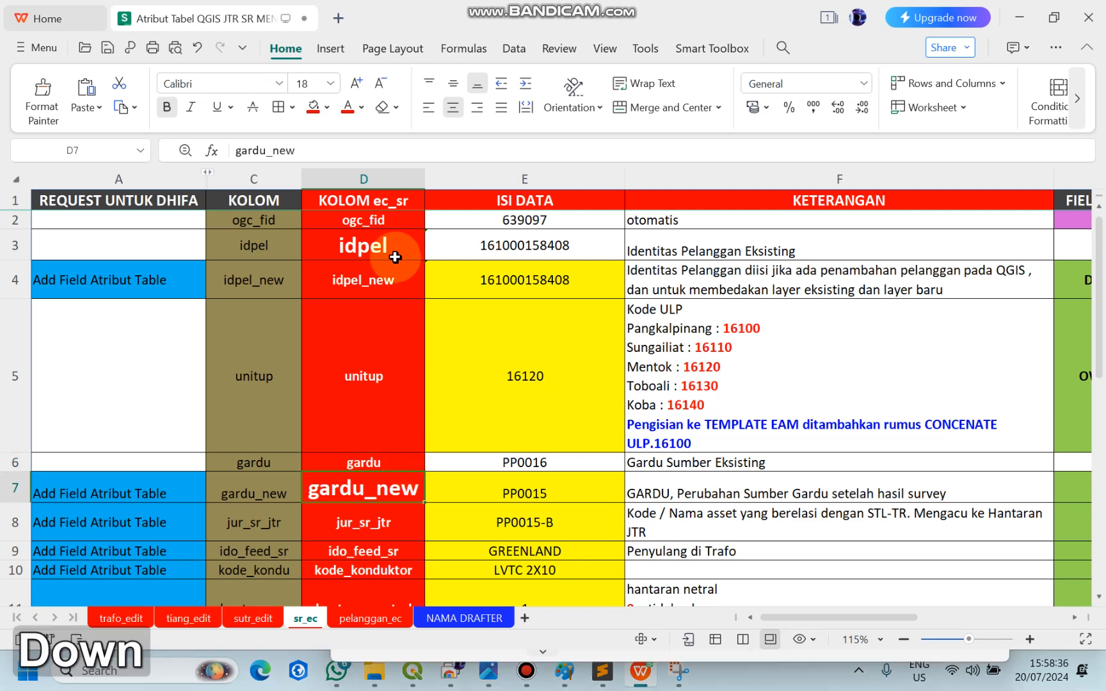
click(375, 517)
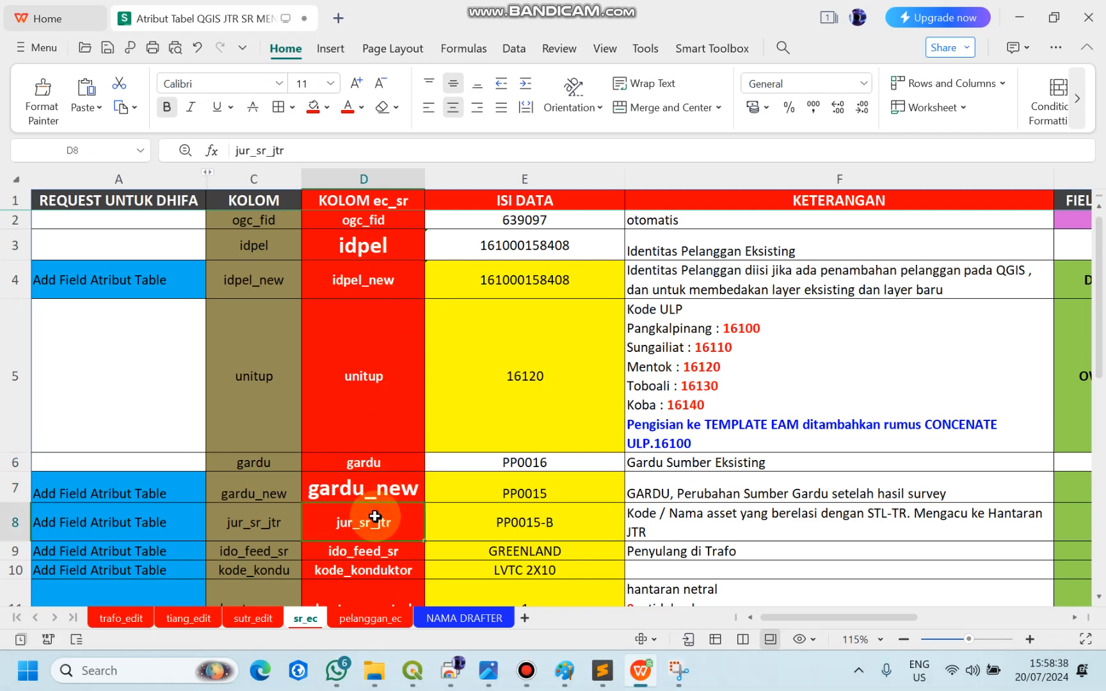
Step: Look over the KOLOM ec_sr fields from ido_feed_sr down to the tgl_periks row, returning to jur_sr_jtr
key(Down)
key(Down)
key(Down)
key(Down)
key(Down)
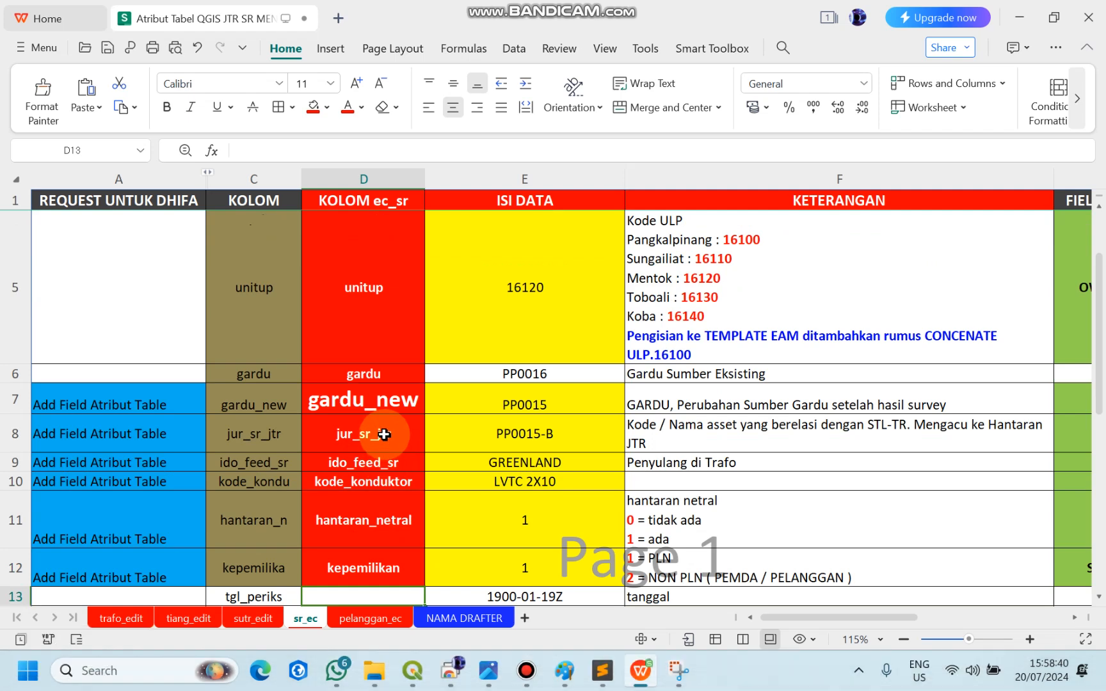
click(383, 435)
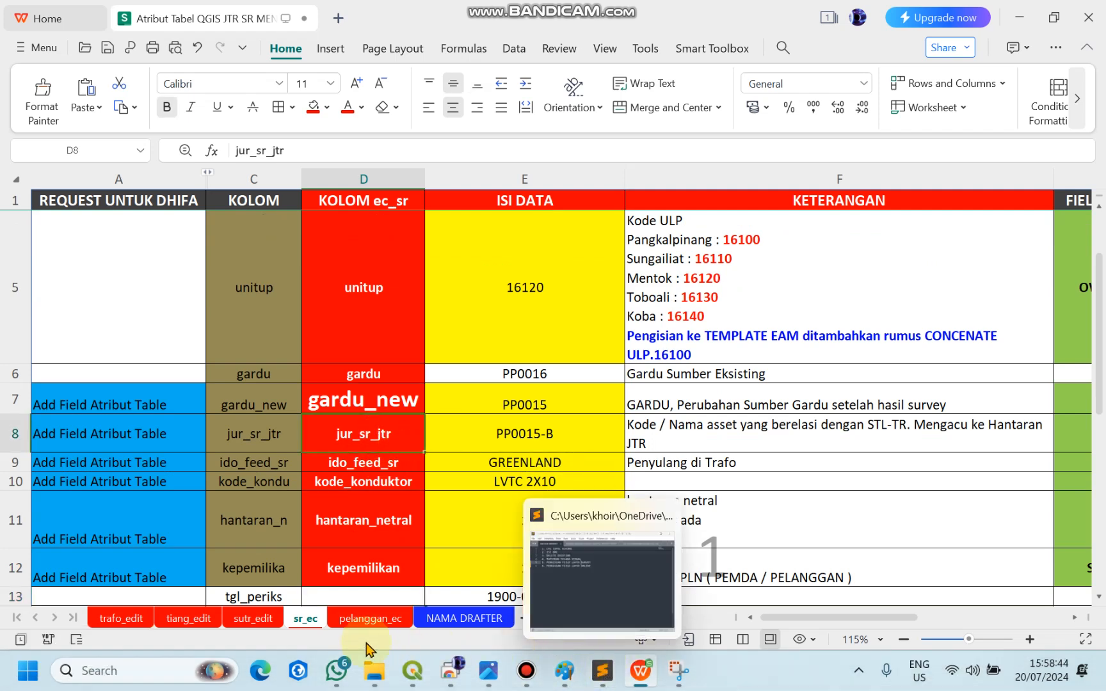
Step: Compare the no_gardu value on the tiang_edit sheet with the ISI DATA value of jur_sr_jtr on the sr_ec sheet
click(201, 618)
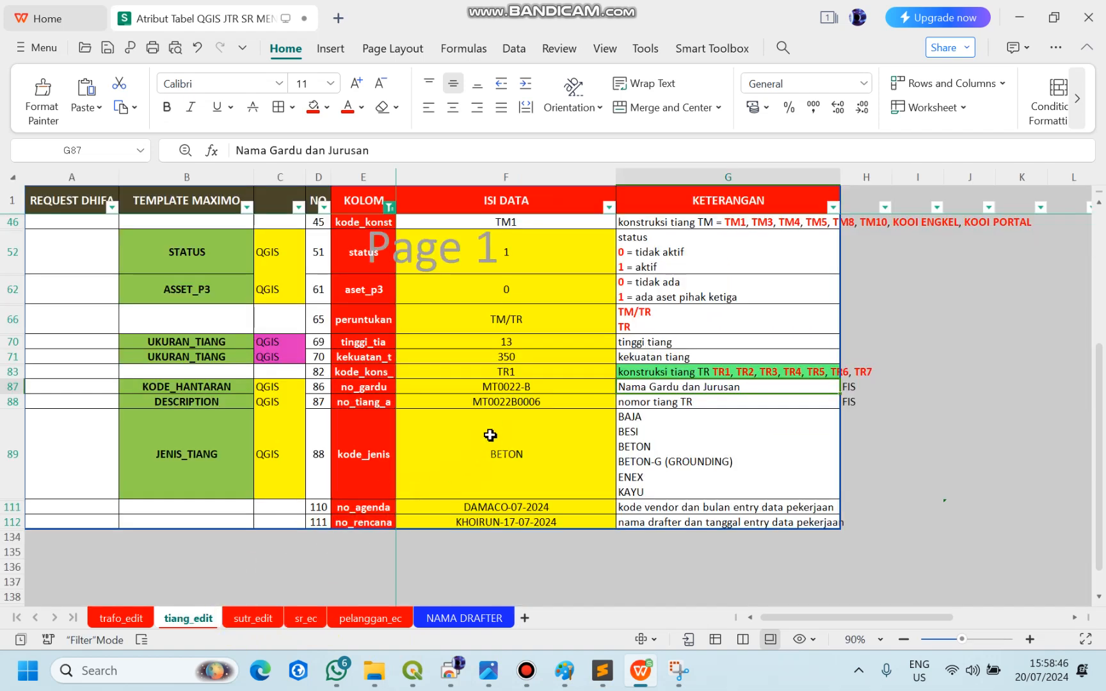
click(494, 389)
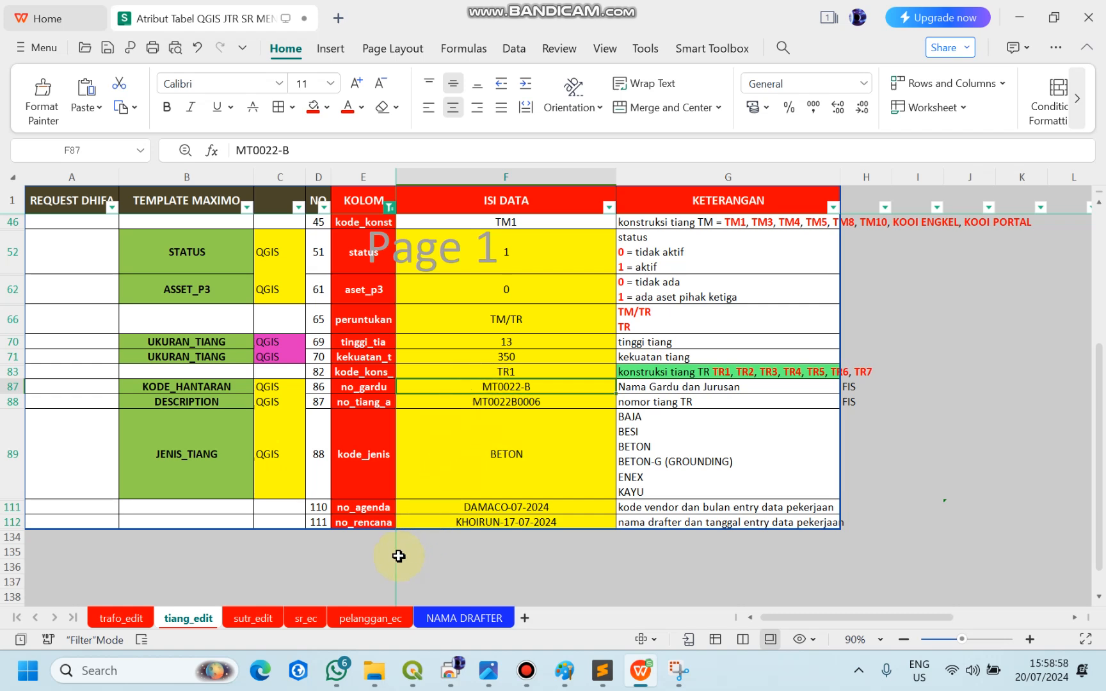
click(322, 618)
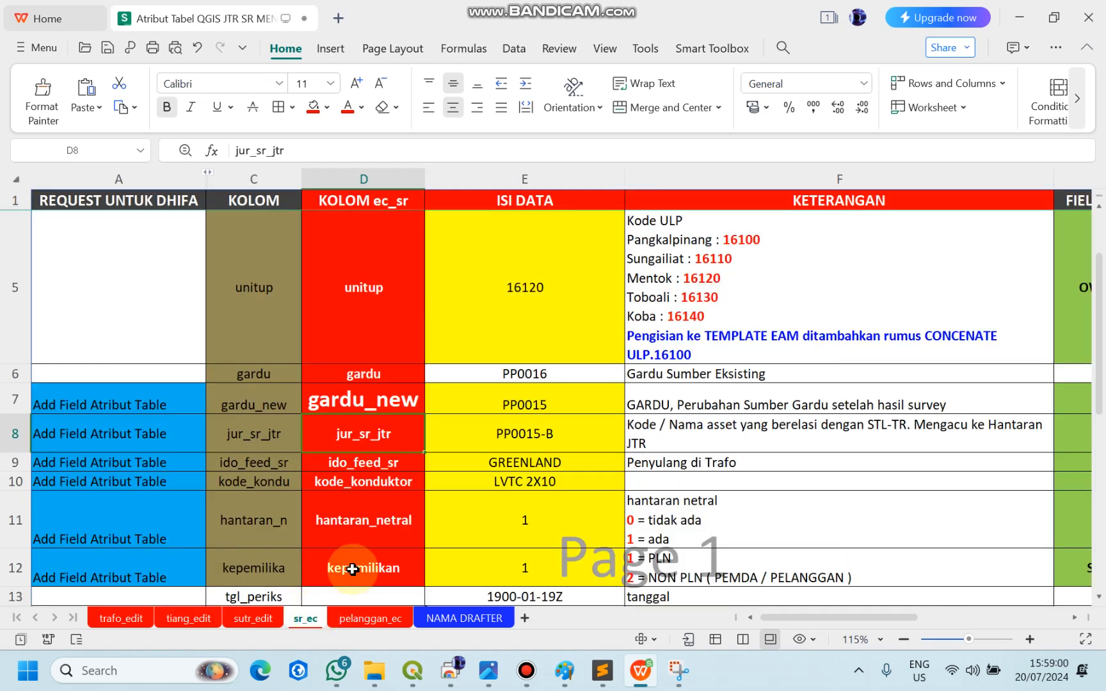
click(473, 448)
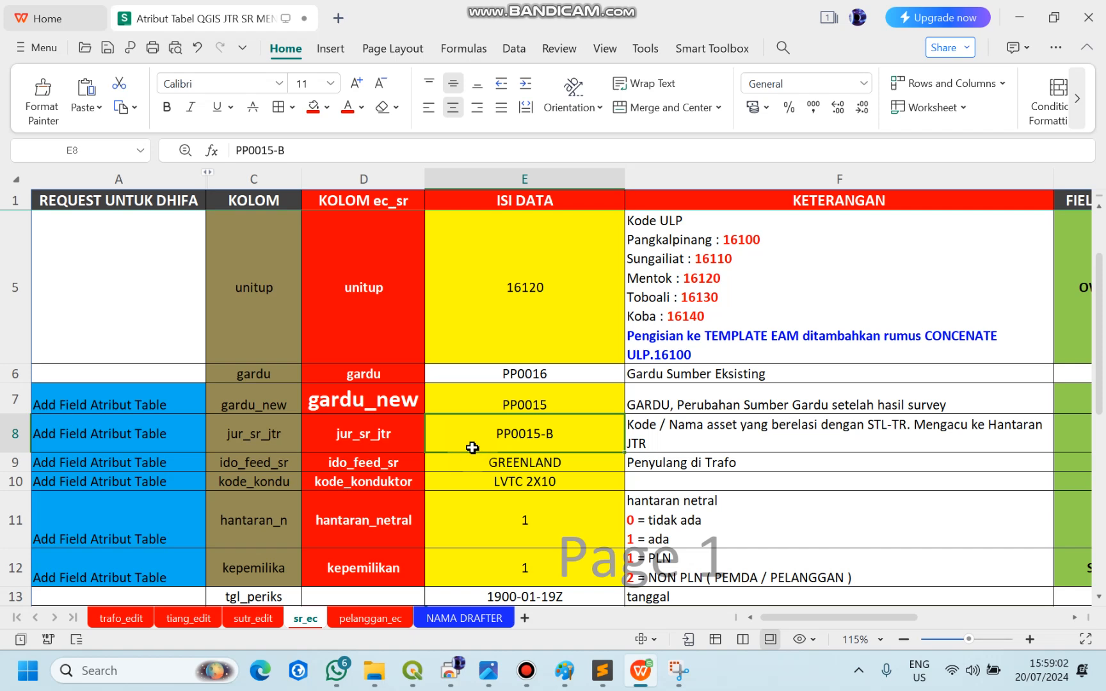
key(Left)
key(Right)
key(Left)
key(Right)
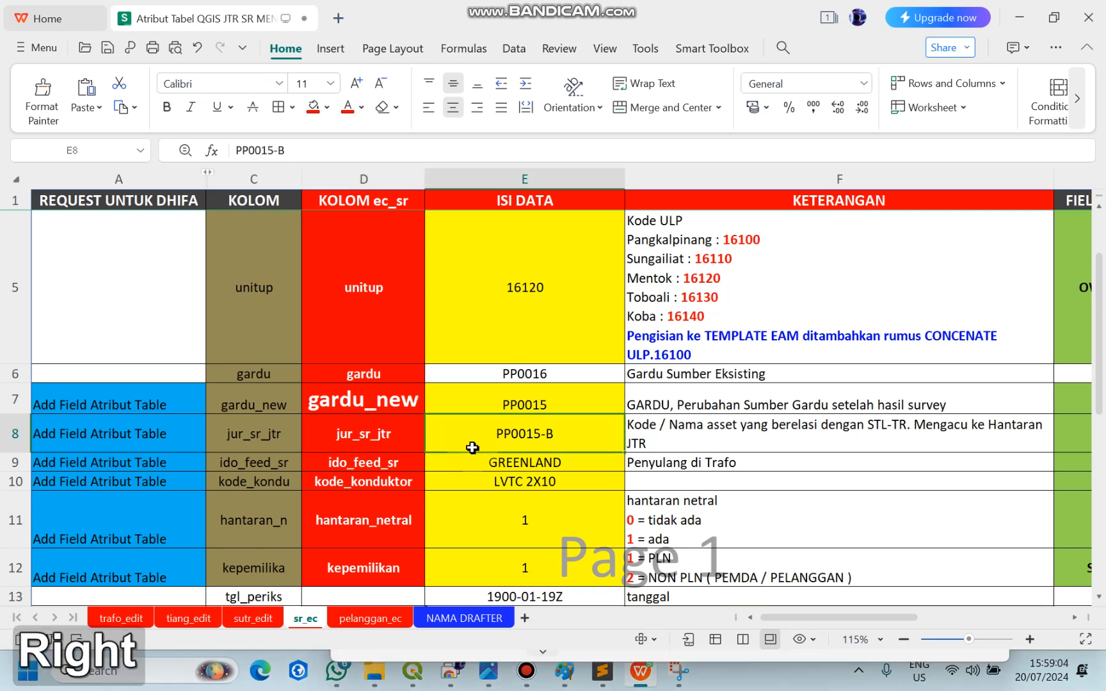
Step: Examine the ISI DATA value and KETERANGAN note for the ido_feed_sr field
key(Left)
key(Down)
key(Right)
key(Right)
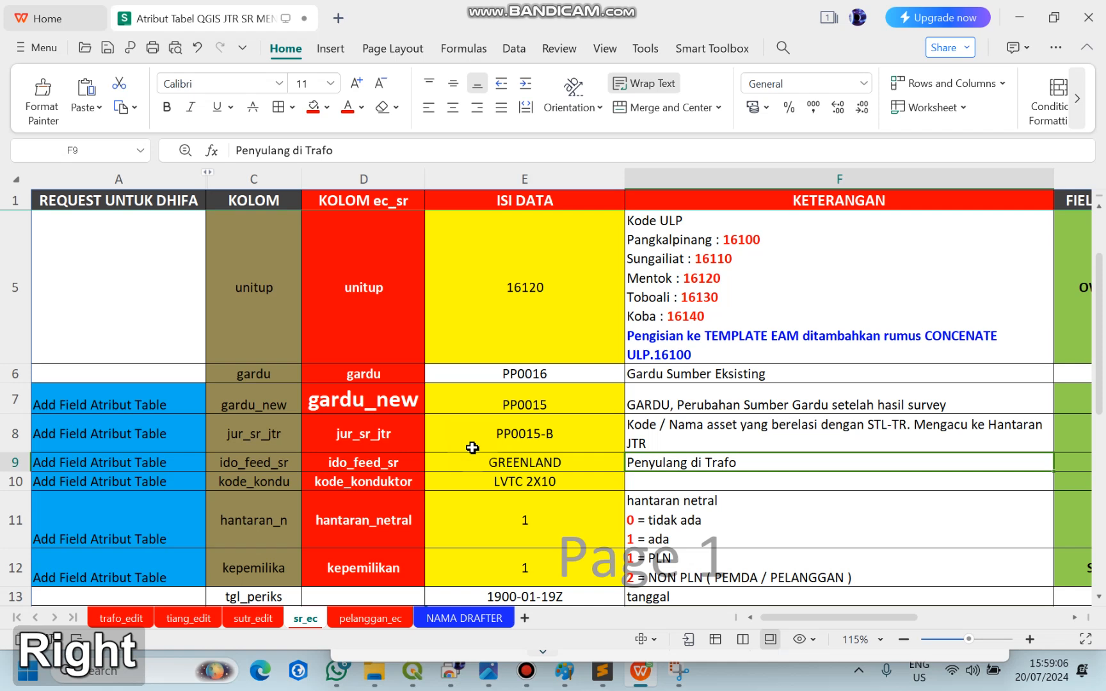
key(Left)
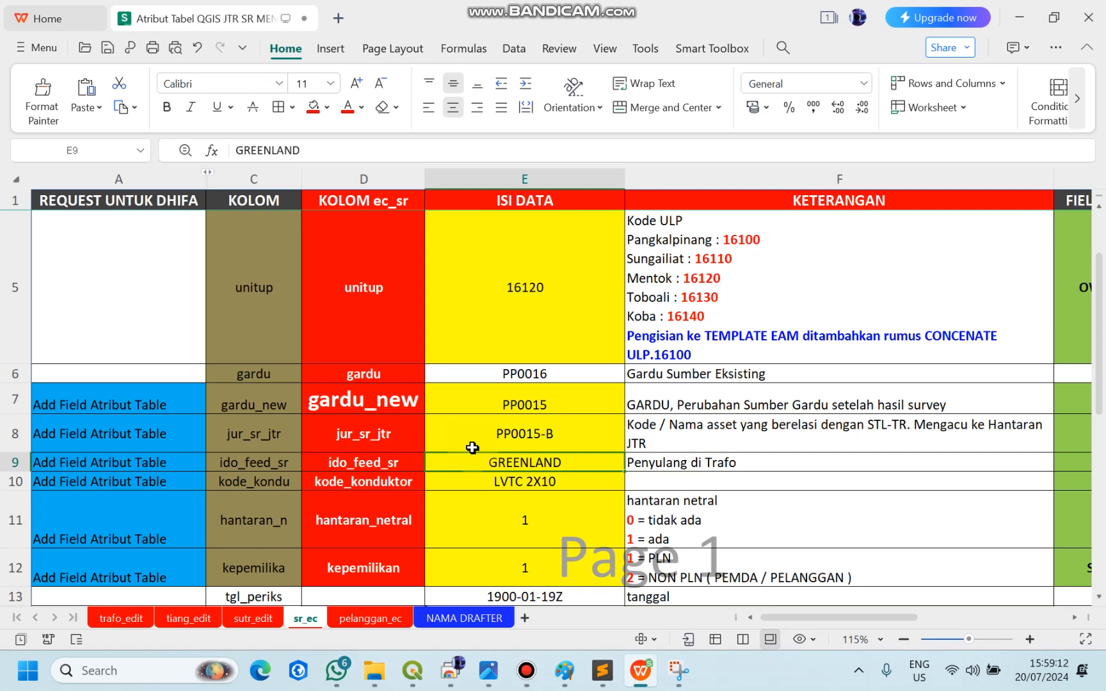
key(Left)
key(Right)
key(Left)
Step: Examine the ISI DATA values for the kode_konduktor and hantaran_netral fields
key(Down)
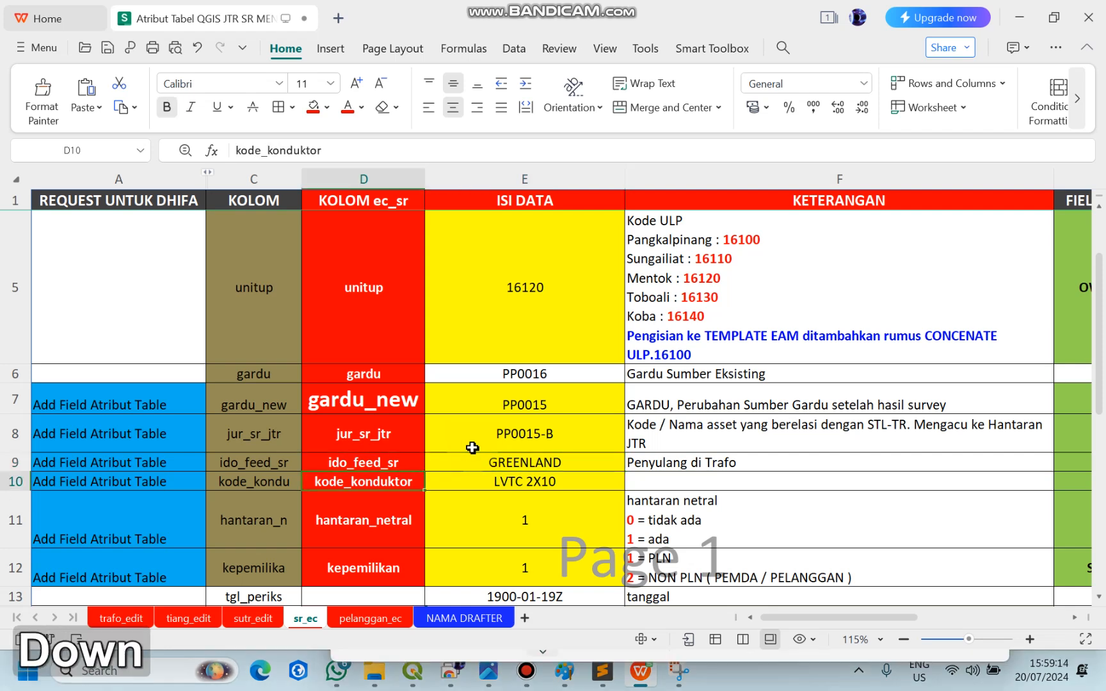
key(Right)
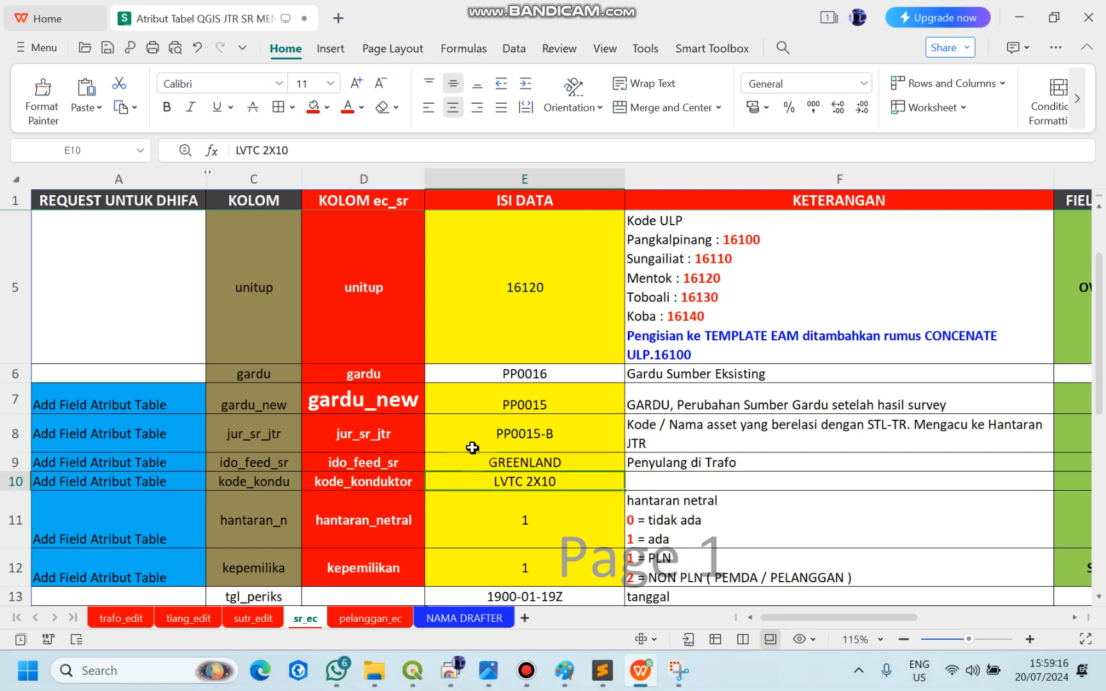
key(Down)
key(Left)
key(Right)
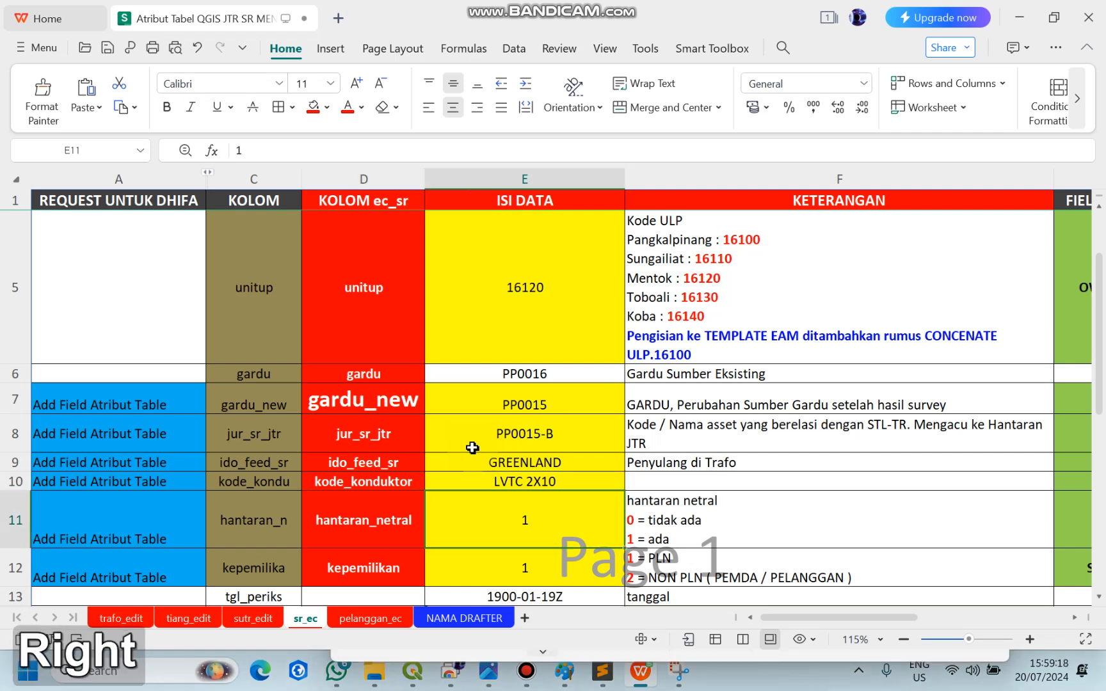
Step: Review the fields below hantaran_netral and examine the ISI DATA values for the x and y coordinates
key(Down)
key(Down)
key(Down)
key(Down)
key(Down)
key(Up)
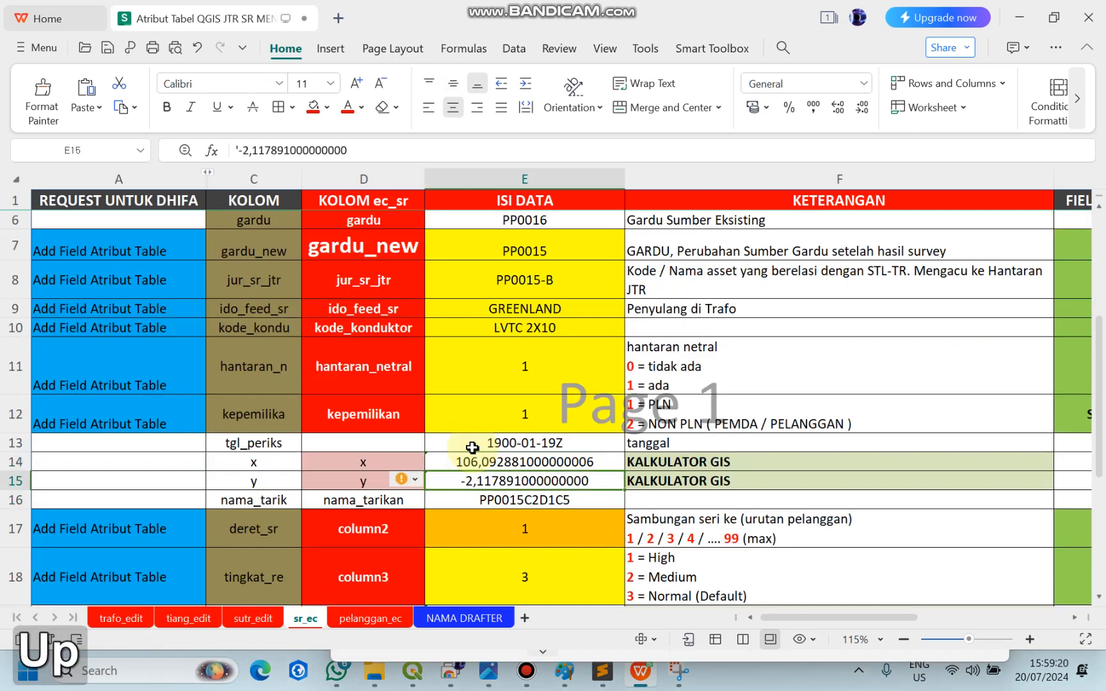
key(Up)
key(Down)
key(Left)
key(Up)
key(Right)
key(Down)
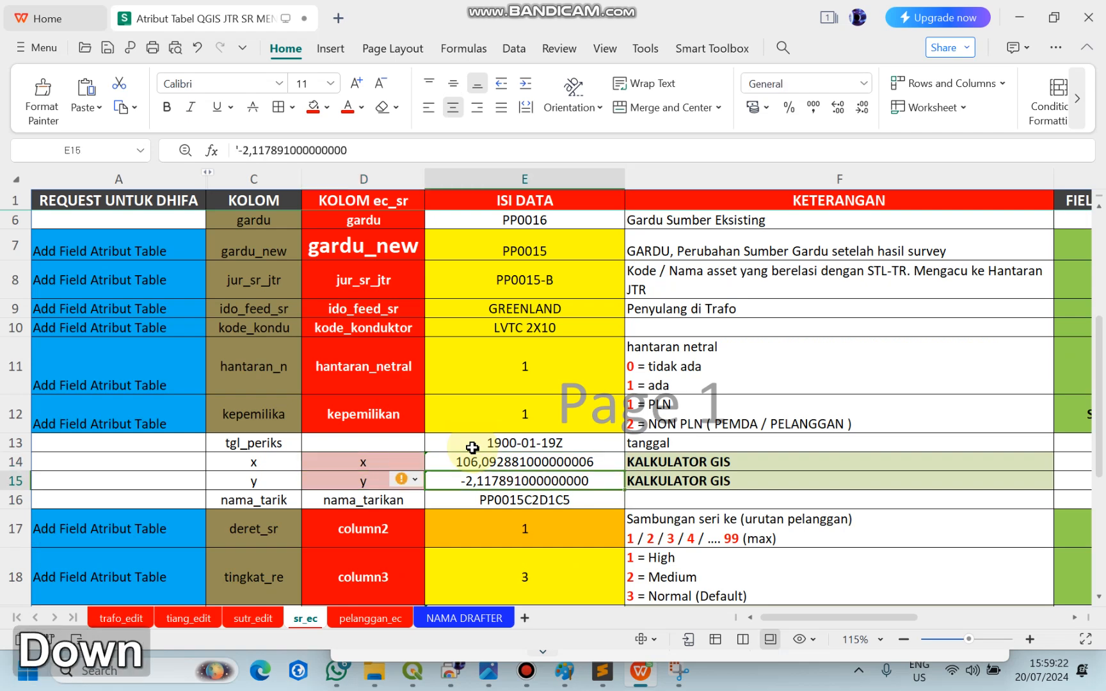
Step: Look down to the column4 field and examine the ISI DATA values for column2 (deret_sr) and column3 (tingkat_re)
key(Left)
key(Down)
key(Down)
key(Down)
key(Down)
key(Down)
key(Down)
key(Down)
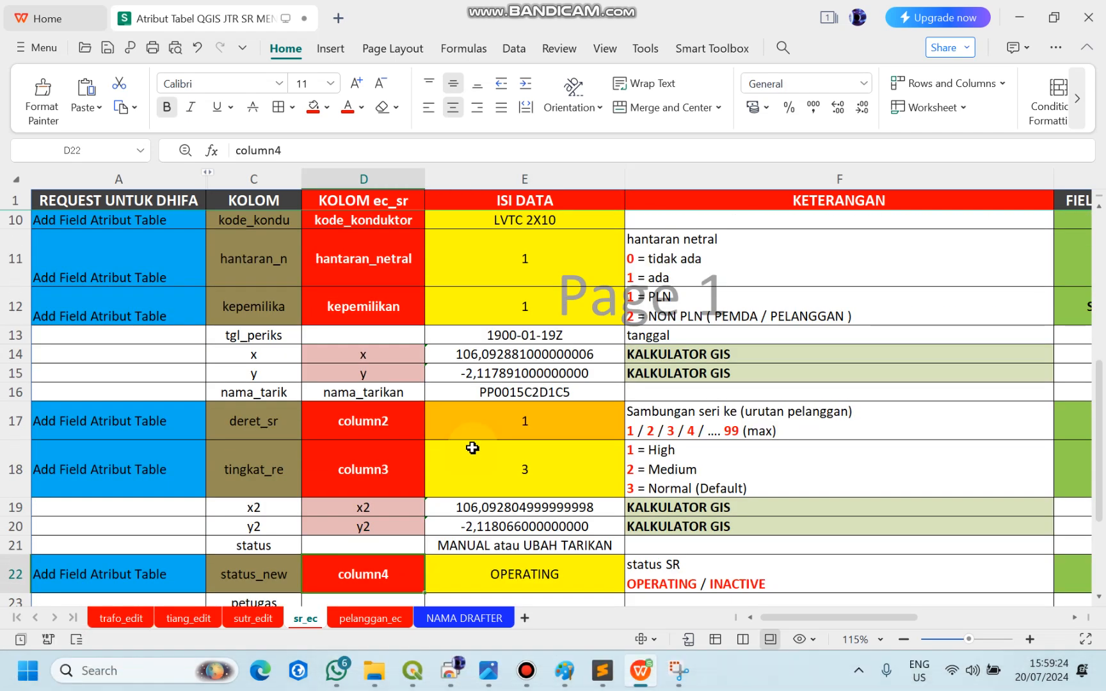
drag(402, 419, 486, 412)
click(487, 412)
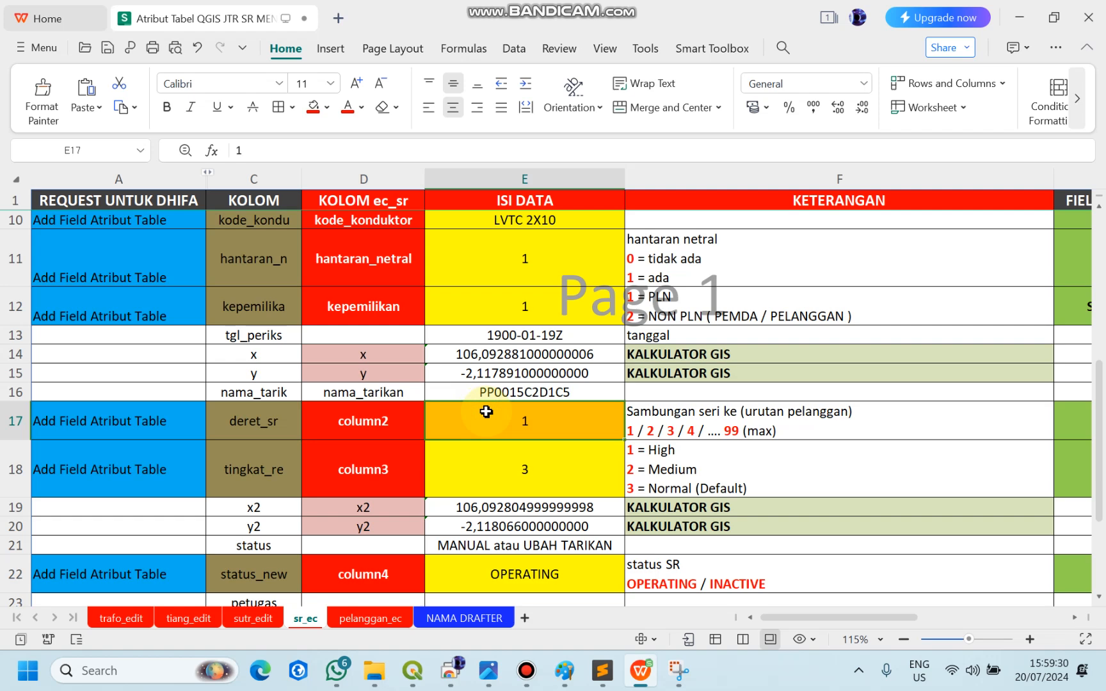
click(488, 461)
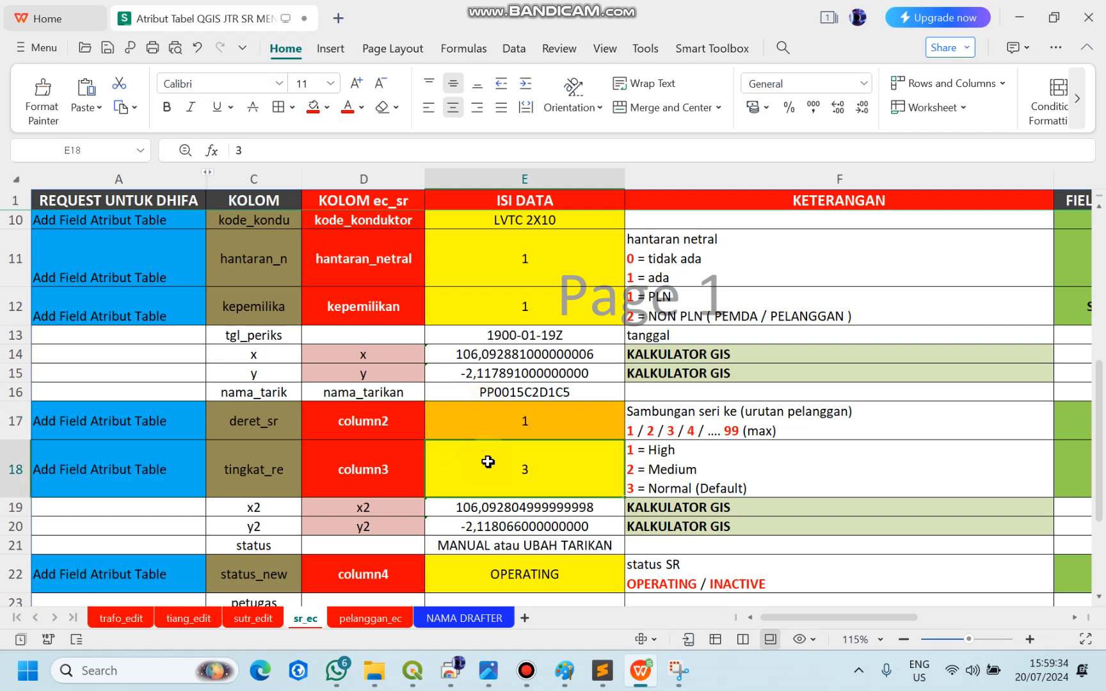
Step: Review the ISI DATA values from x2 down to the end of the list, ending on the asal_tarikan field
key(Down)
key(Down)
key(Down)
key(Down)
key(Down)
key(Down)
key(Down)
key(Down)
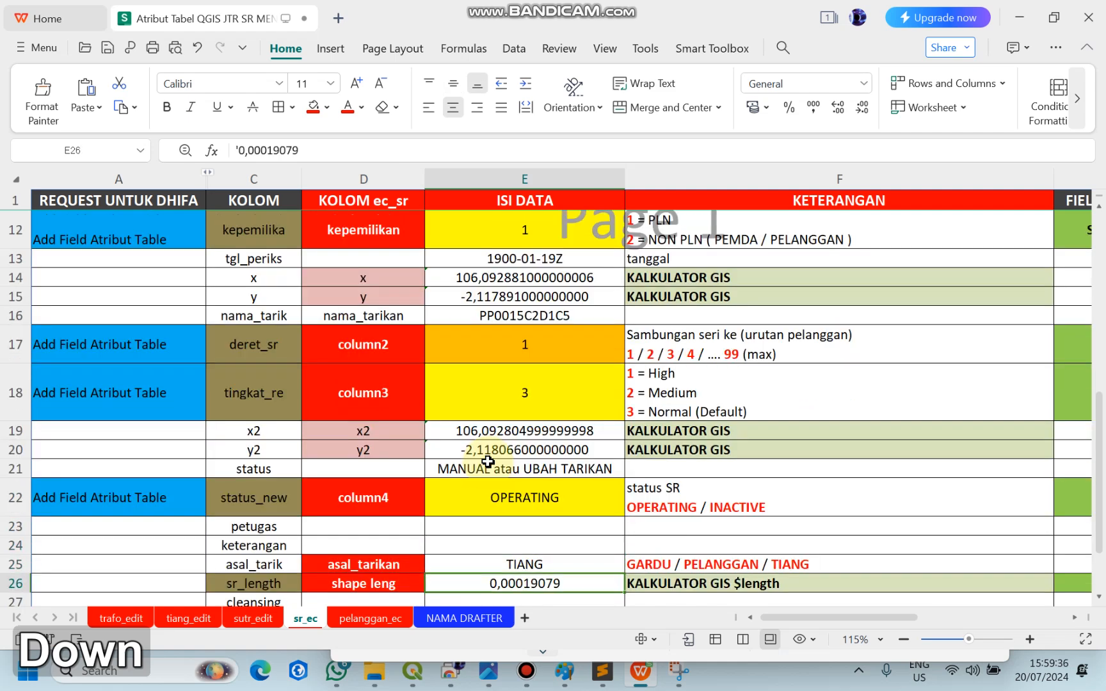
key(Down)
key(Down)
key(Down)
key(Down)
key(Down)
key(Down)
key(Down)
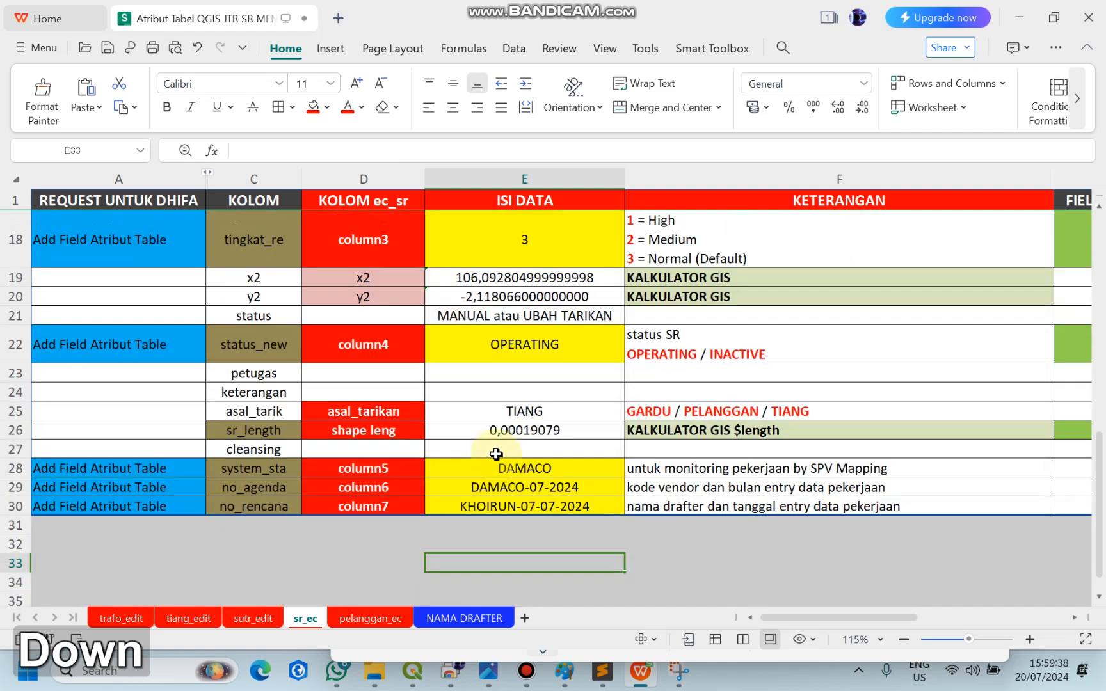
click(518, 416)
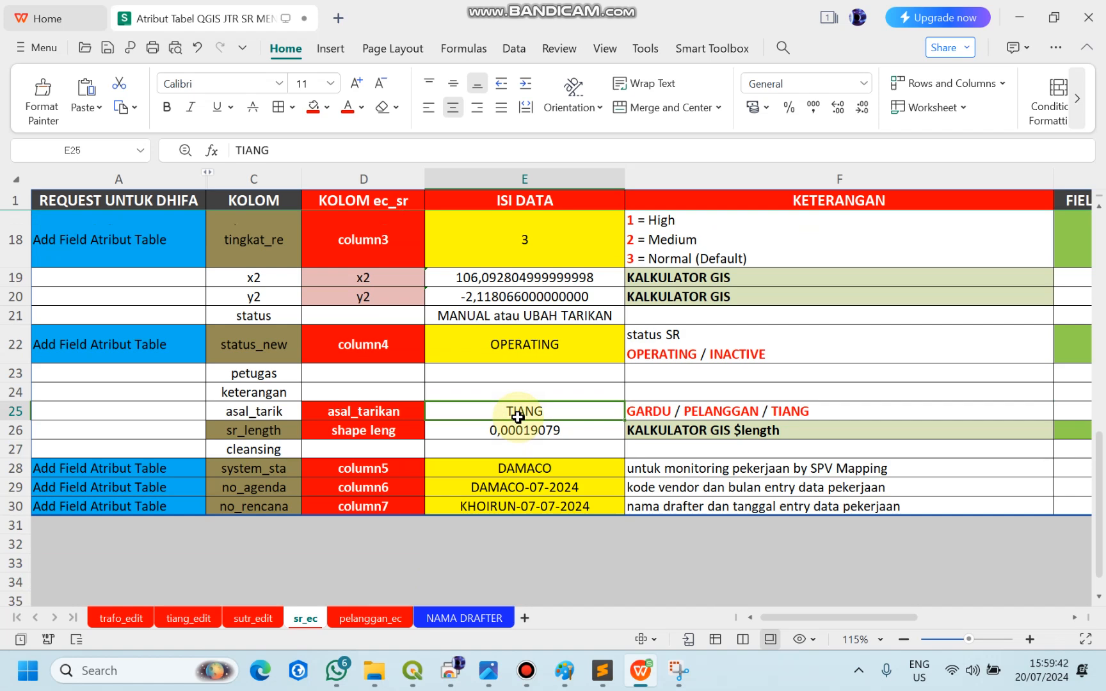
Step: Switch to QGIS in Chrome Remote Desktop and show the ec_sr1 layer in group MT0104, keeping ec_pelanggan1 hidden
mouse_move(411, 676)
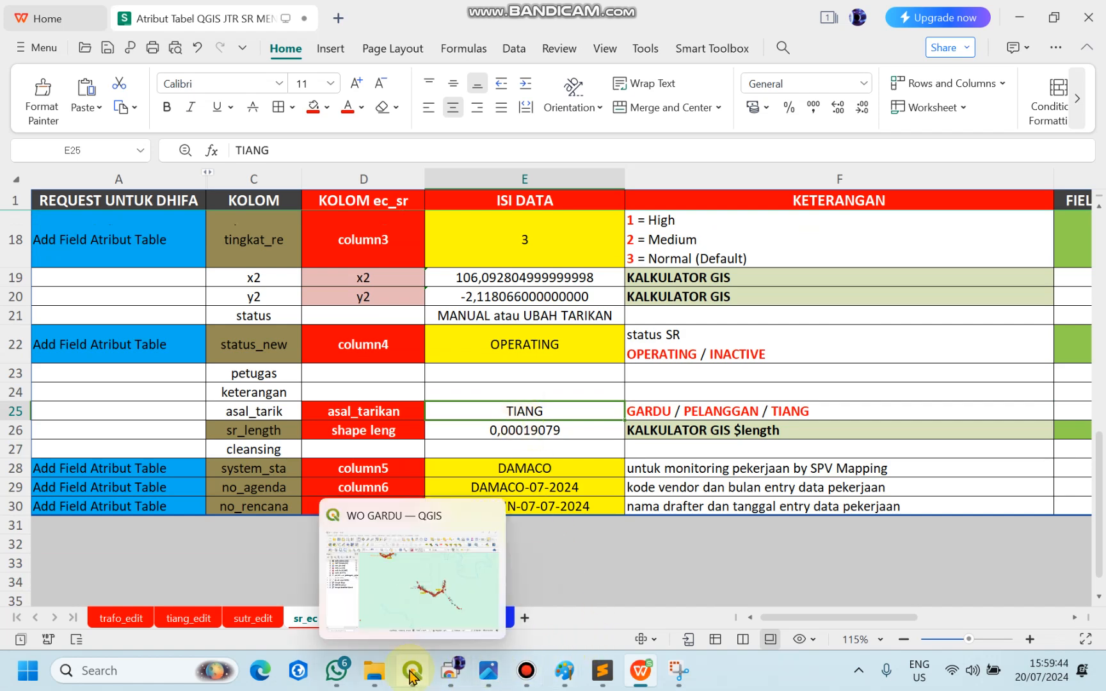
mouse_move(453, 672)
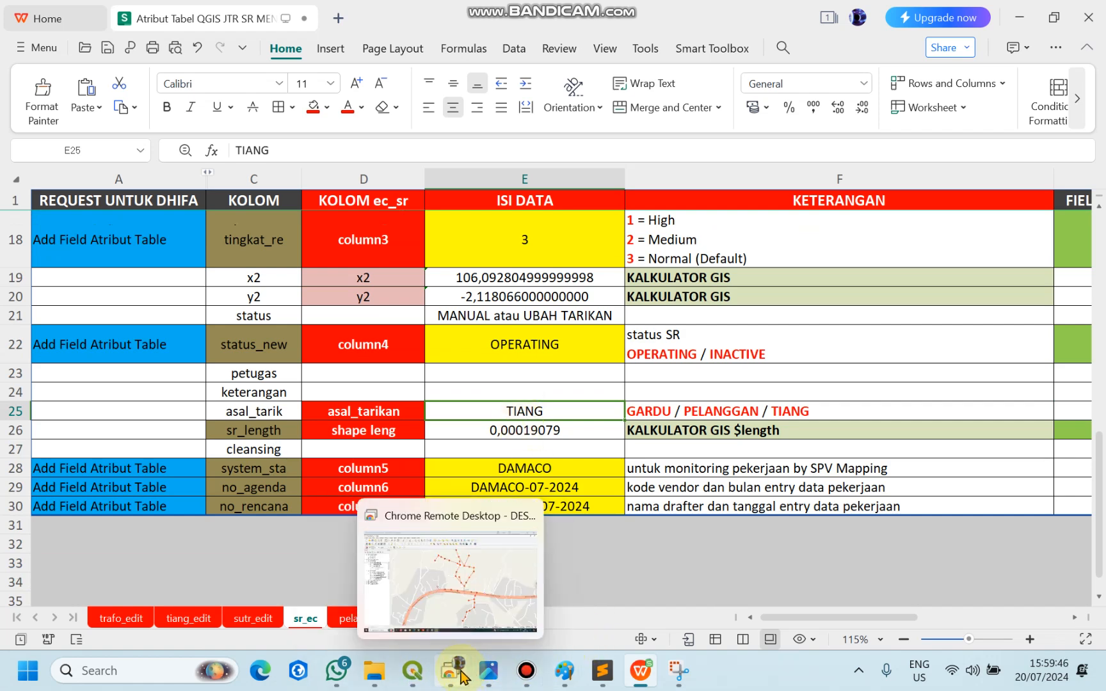
click(459, 576)
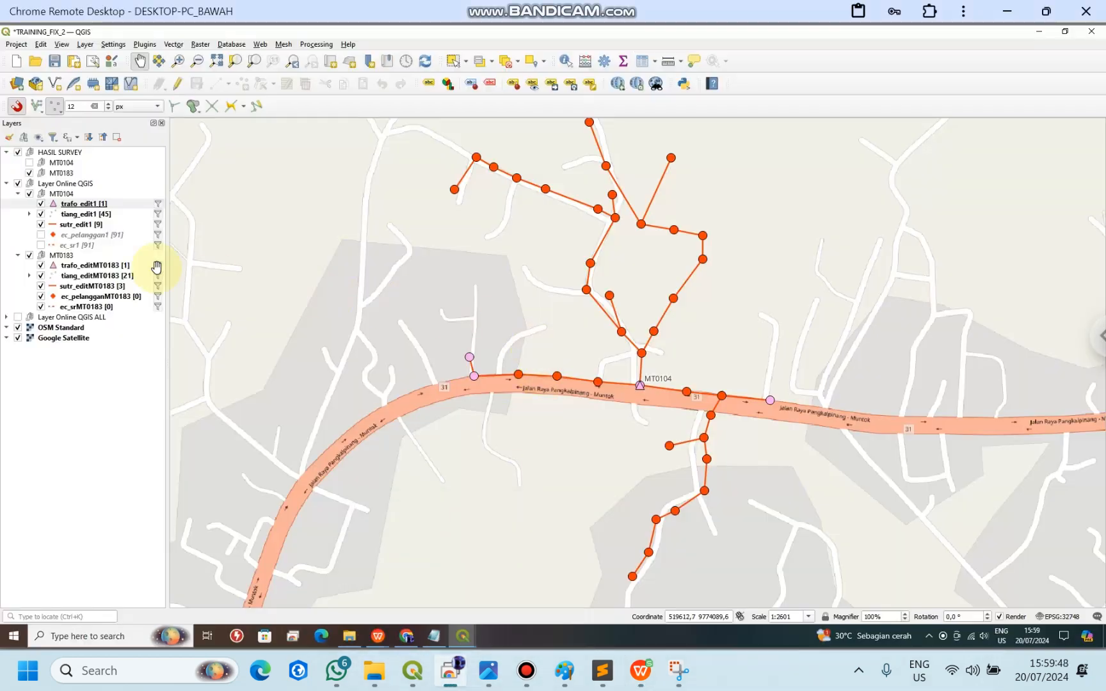
click(41, 245)
click(41, 235)
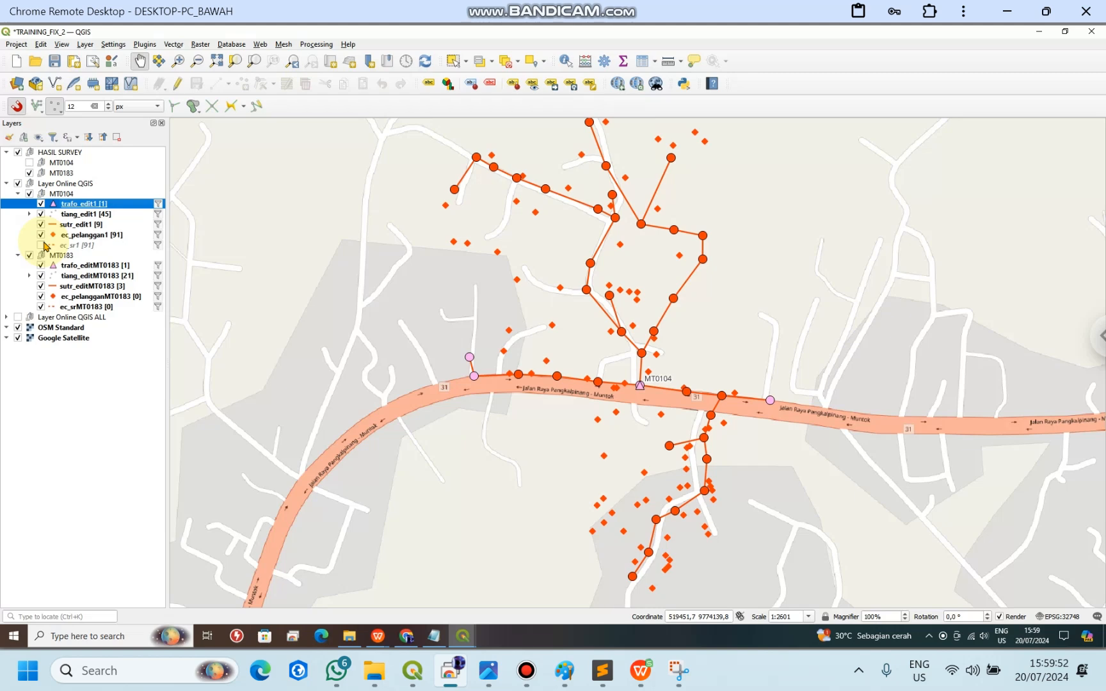
click(42, 245)
click(41, 235)
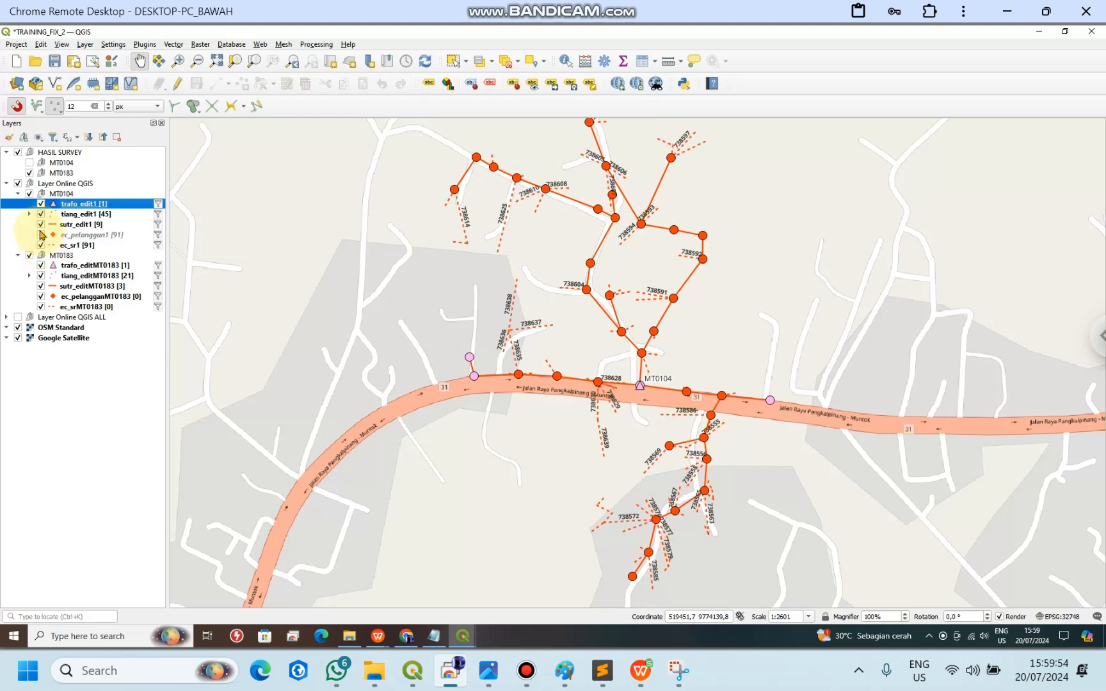
Step: Turn off the ec_sr1 layer's labels and inspect the service lines around transformer MT0104
right_click(91, 244)
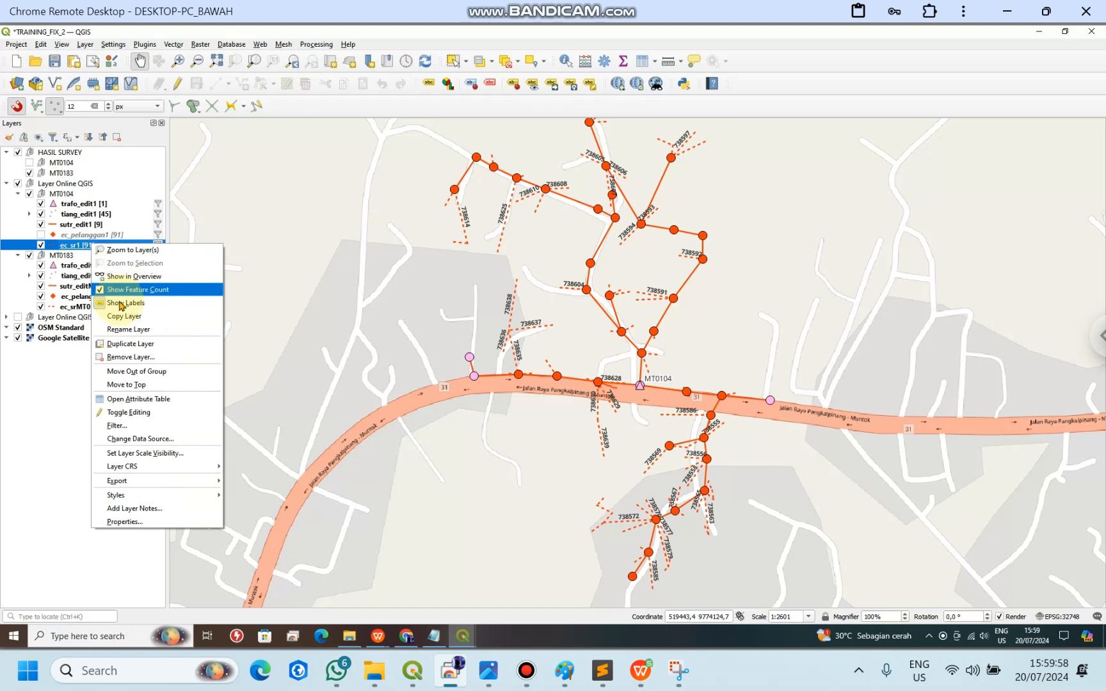
click(120, 303)
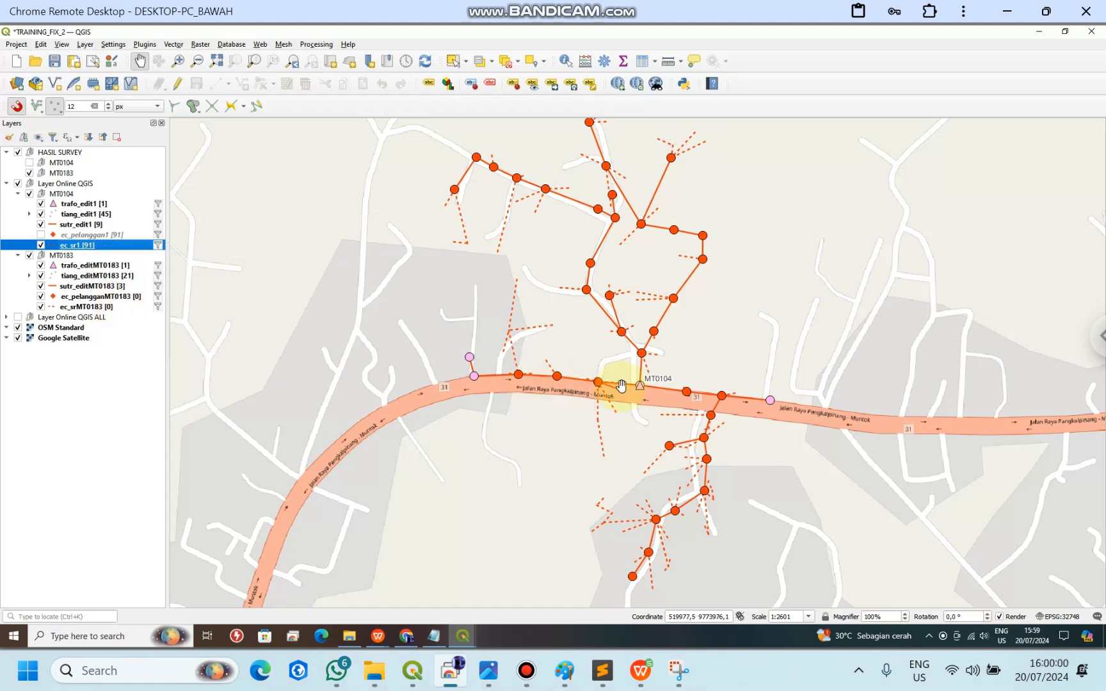
scroll(620, 384, up, 1)
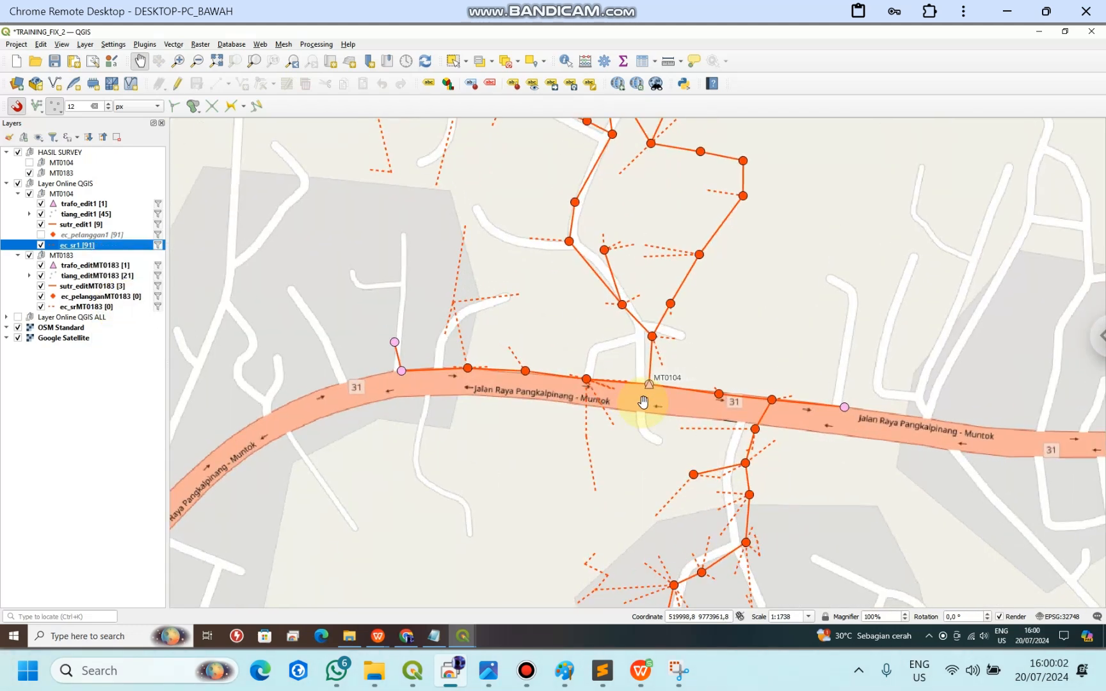
scroll(643, 402, up, 1)
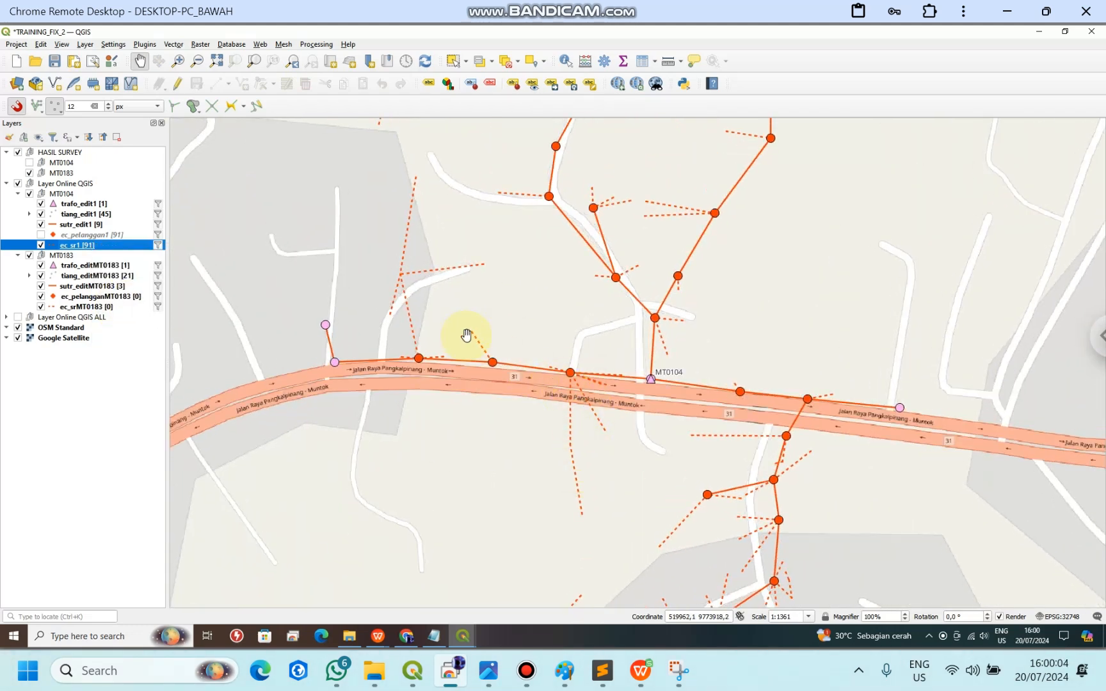
Step: Switch back to the sr_ec sheet in WPS and review the ISI DATA values between x2 and asal_tarikan
click(641, 671)
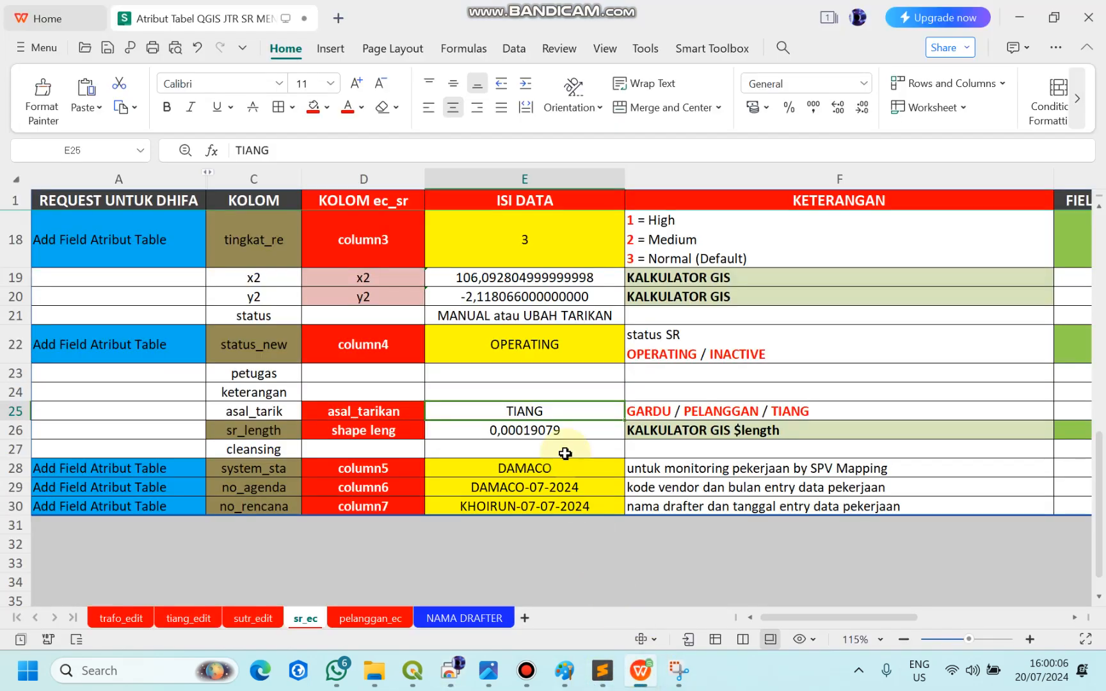
click(532, 370)
key(Up)
key(Down)
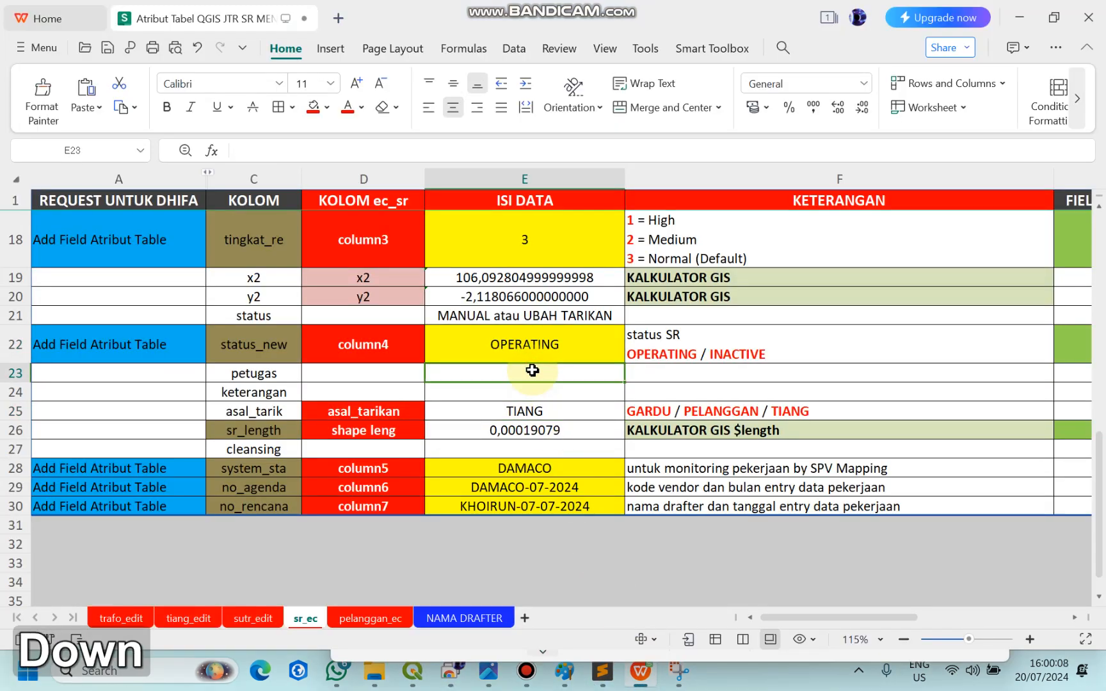
key(Up)
key(Up)
key(Up)
key(Up)
key(Down)
key(Down)
key(Down)
key(Down)
key(Down)
key(Down)
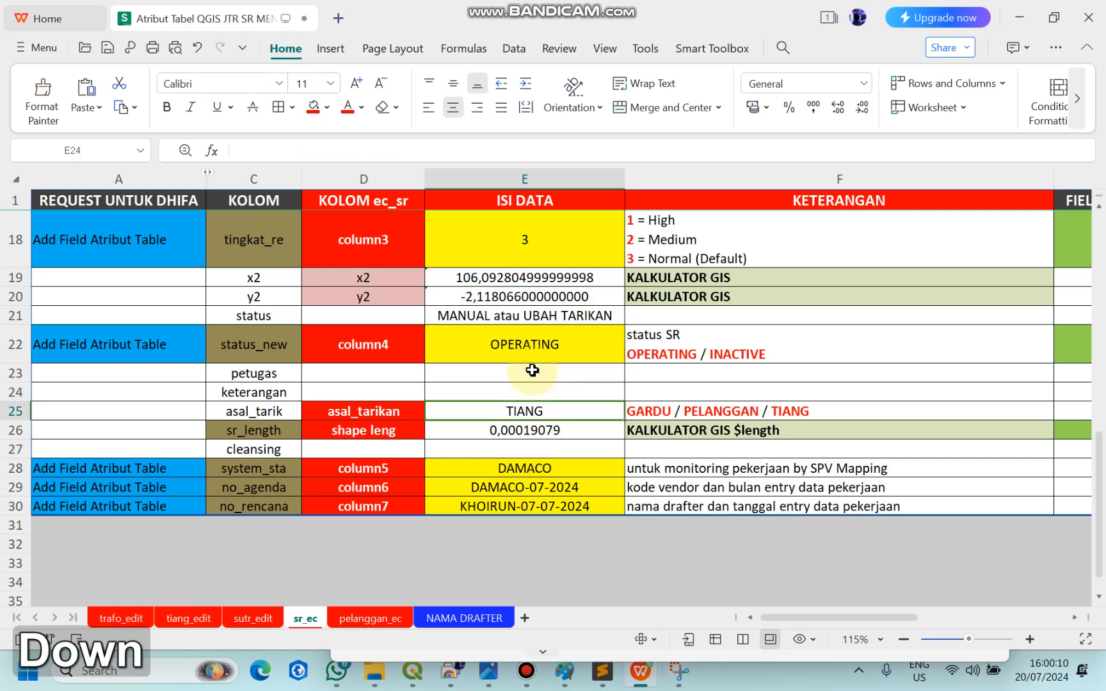
Step: Review the ISI DATA values of the sr_ec sheet from asal_tarikan down to the no_rencana row
key(Down)
key(Left)
key(Right)
key(Down)
key(Down)
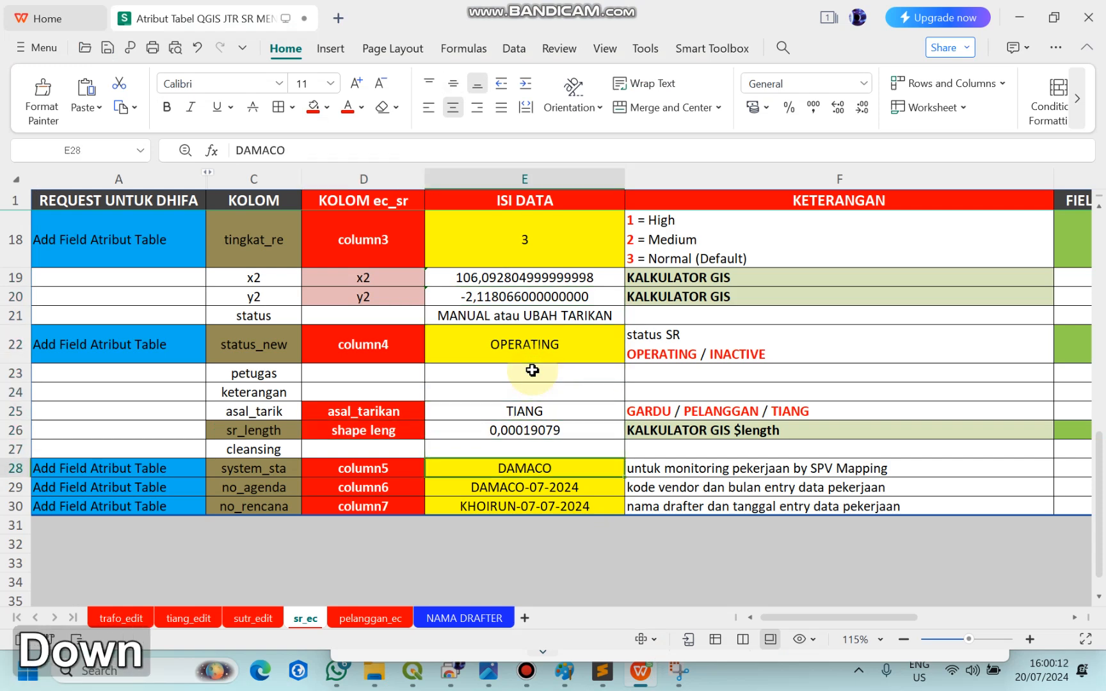
key(Right)
key(Down)
key(Left)
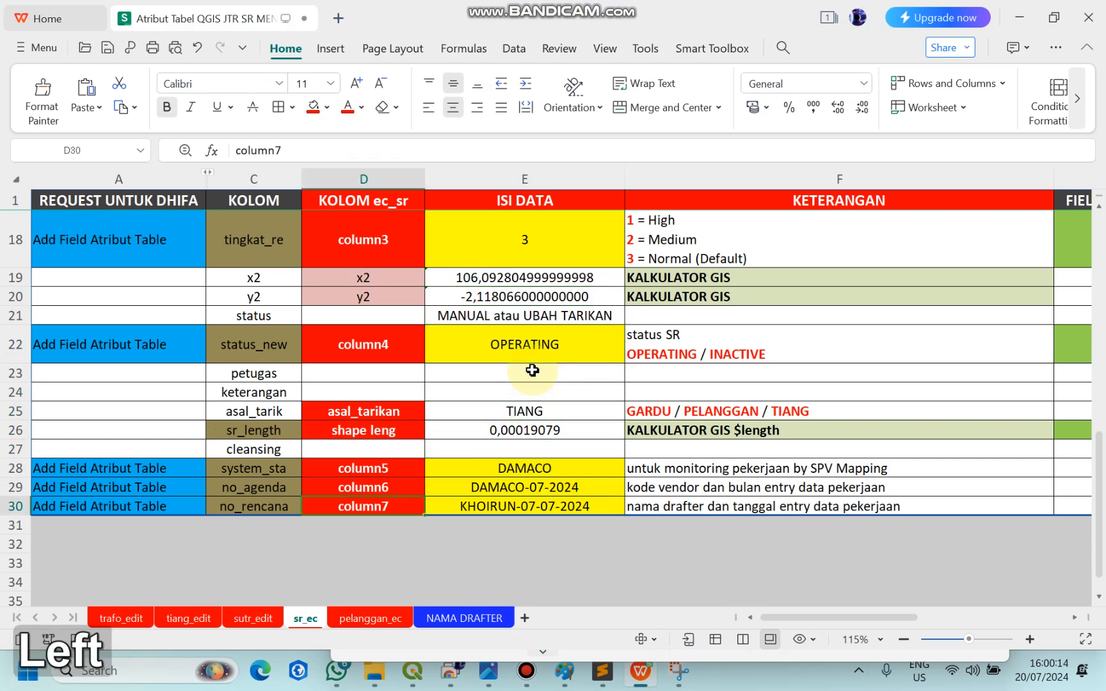
key(Right)
key(Down)
key(Left)
key(Up)
key(Right)
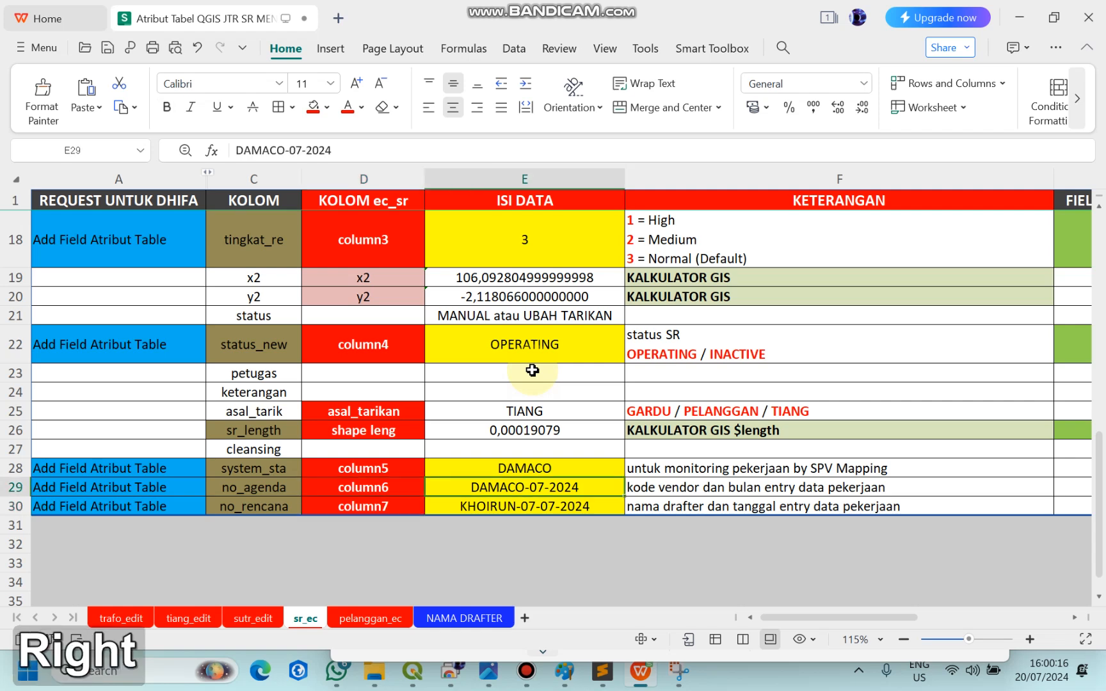
key(Down)
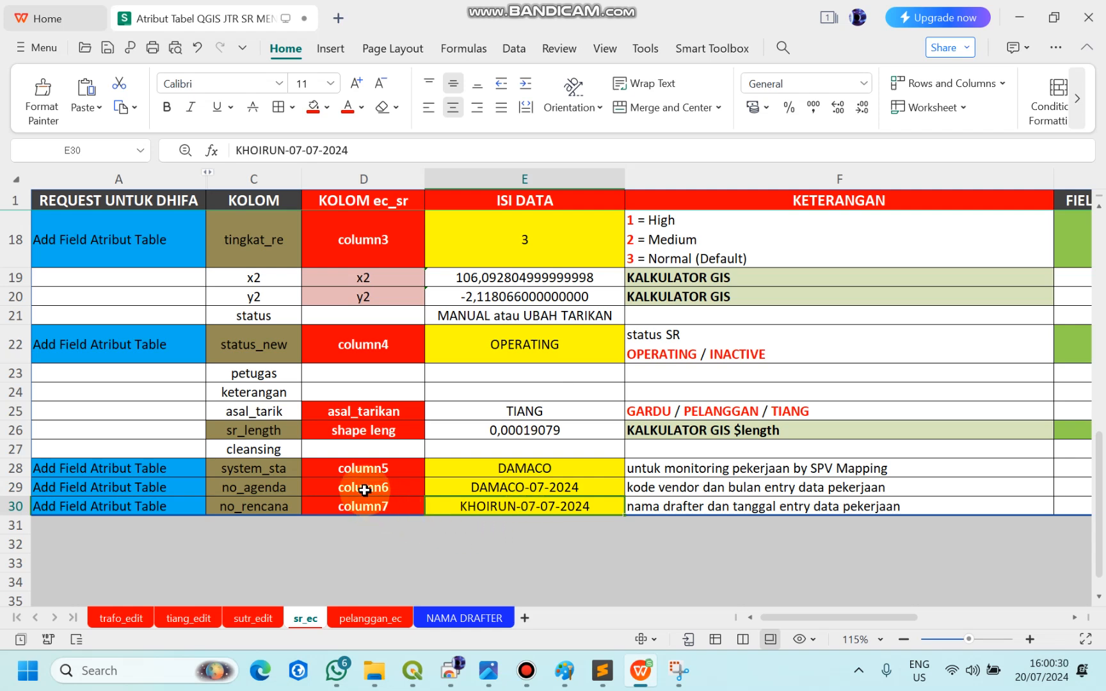
Step: Review the ISI DATA values of the sr_ec sheet from status_new back up to the idpel and idpel_new rows
click(359, 358)
click(439, 338)
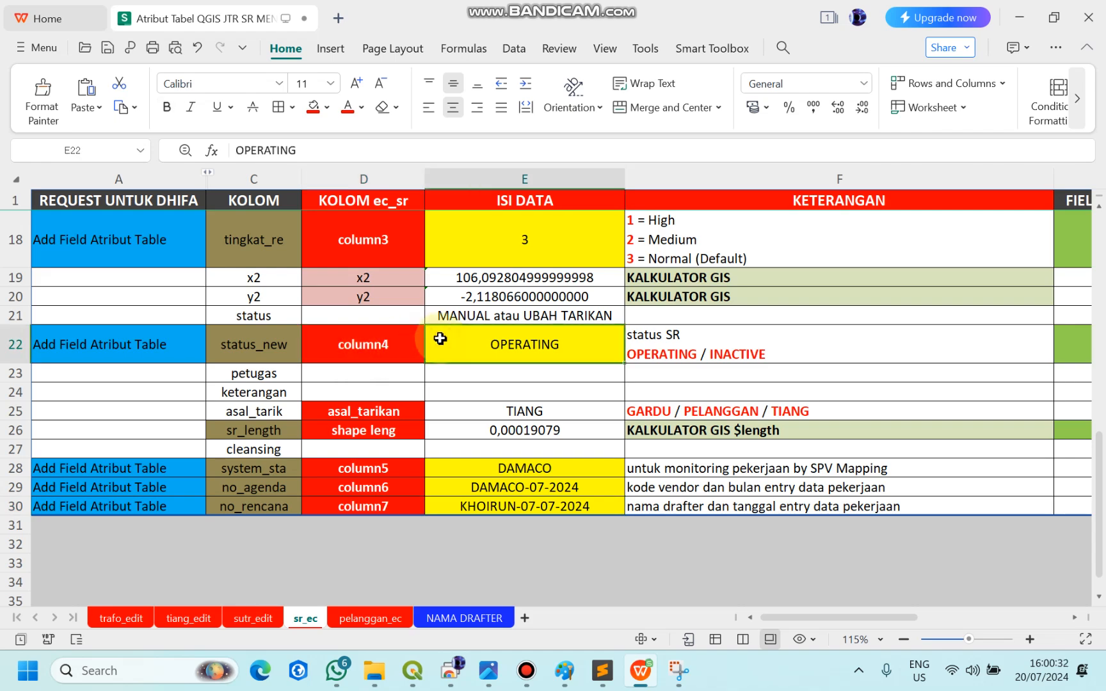
key(Up)
key(Up)
key(Up)
key(Up)
key(Up)
key(Up)
key(Up)
key(Up)
key(Up)
key(Up)
key(Up)
key(Up)
key(Up)
key(Up)
key(Up)
key(Up)
key(Up)
key(Up)
key(Up)
key(Down)
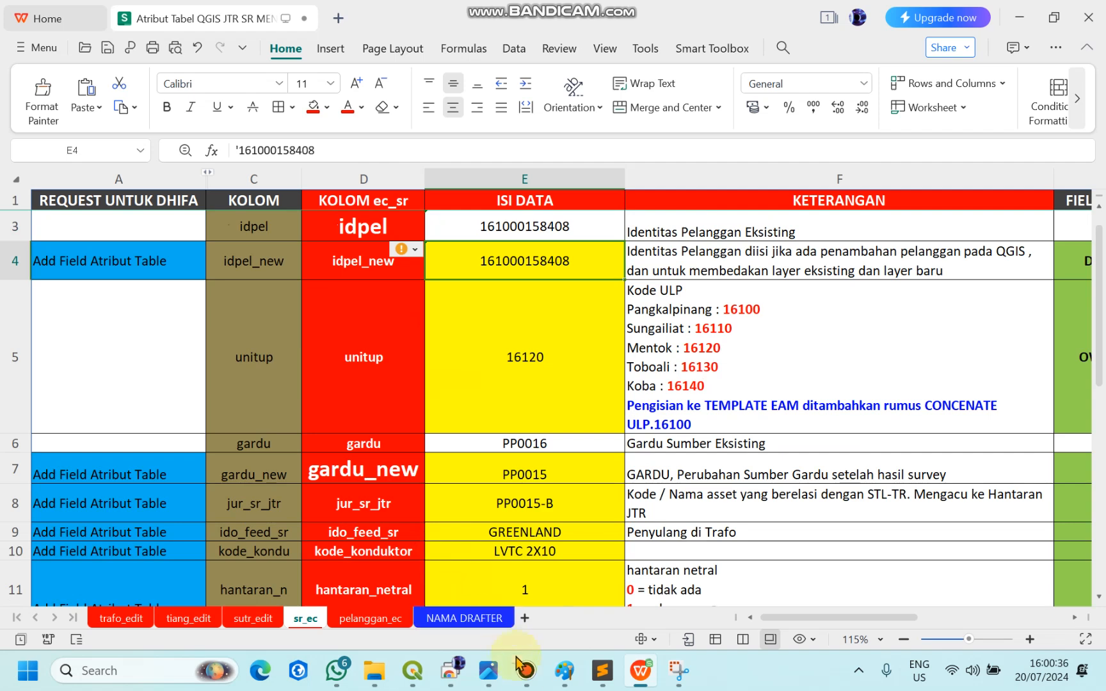
click(525, 675)
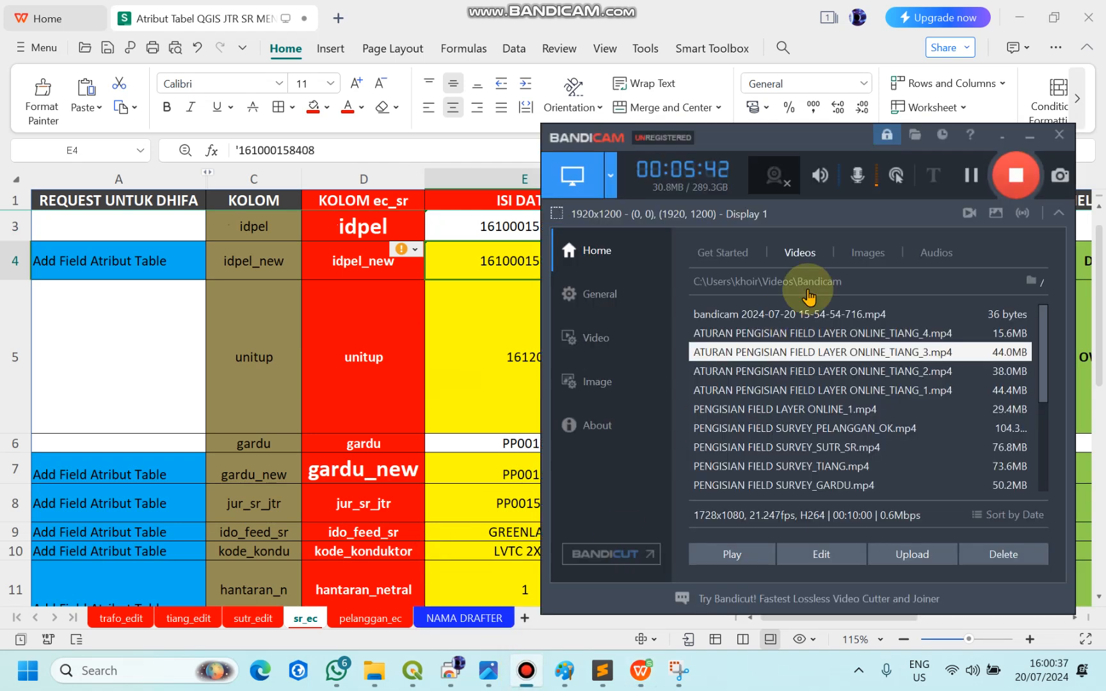
click(1001, 146)
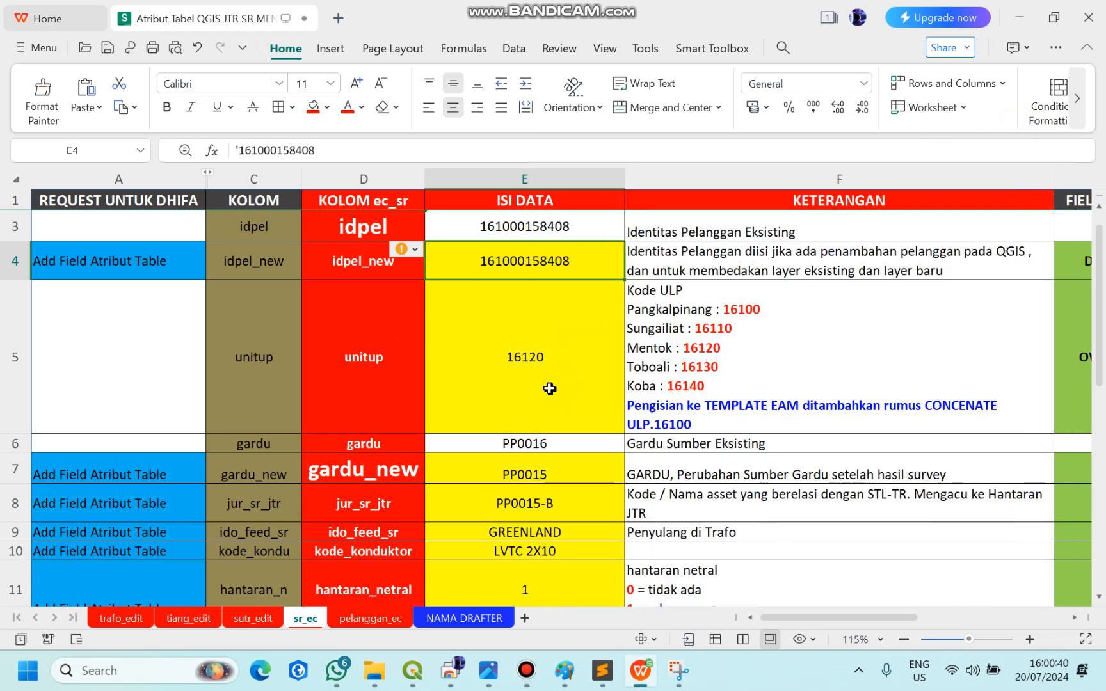
Step: Add a new sheet and enter PELANGGAN in A1 with EXISTING below it in A2
click(525, 619)
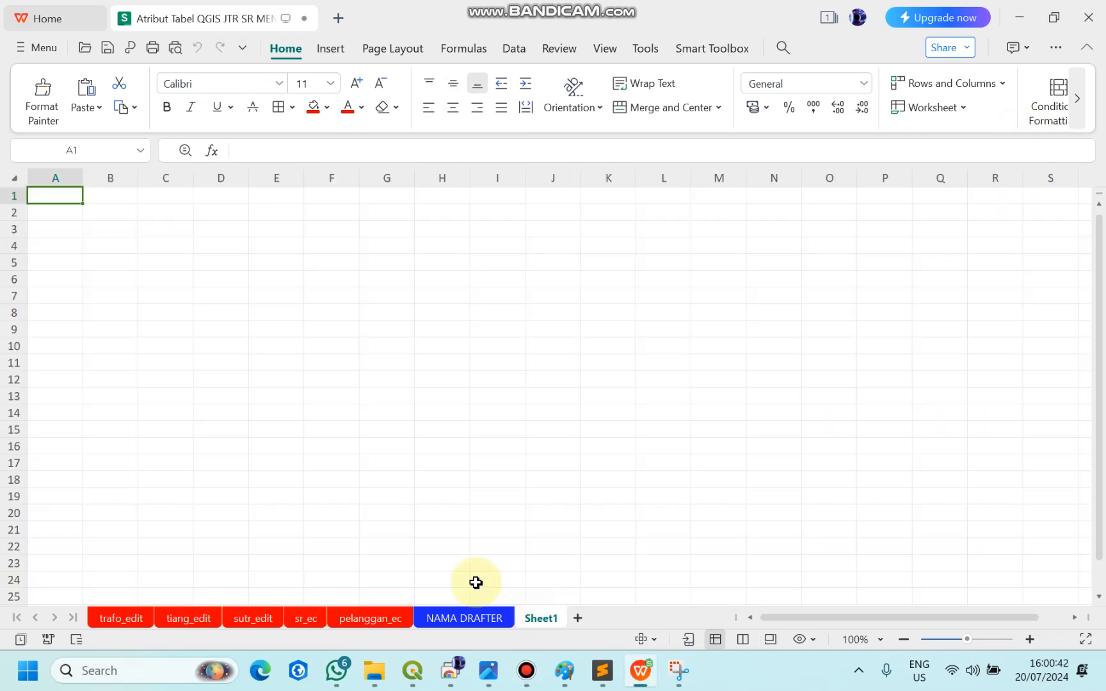
key(Caps_Lock)
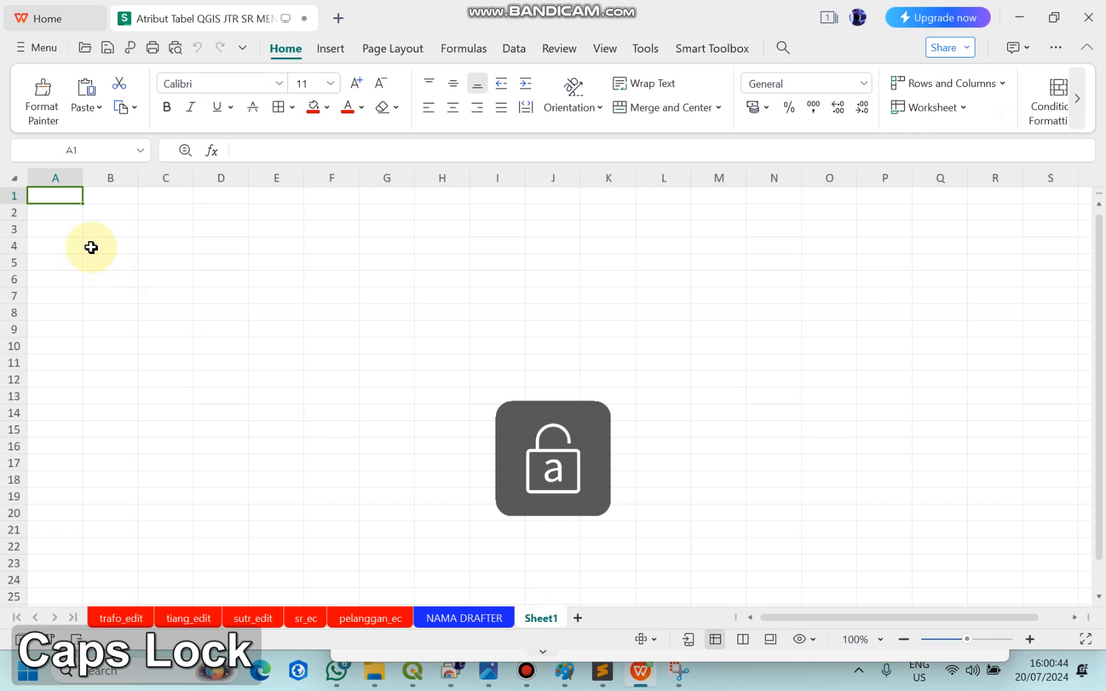
key(Caps_Lock)
text(PELANGGAN)
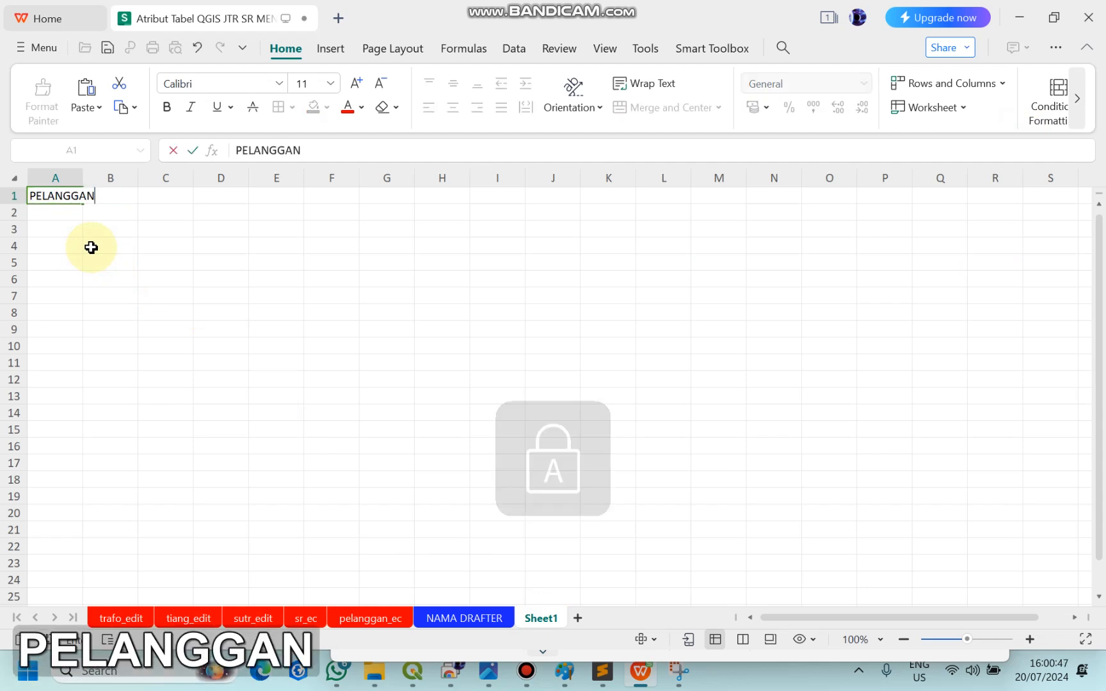
key(Return)
text(EXTISNG)
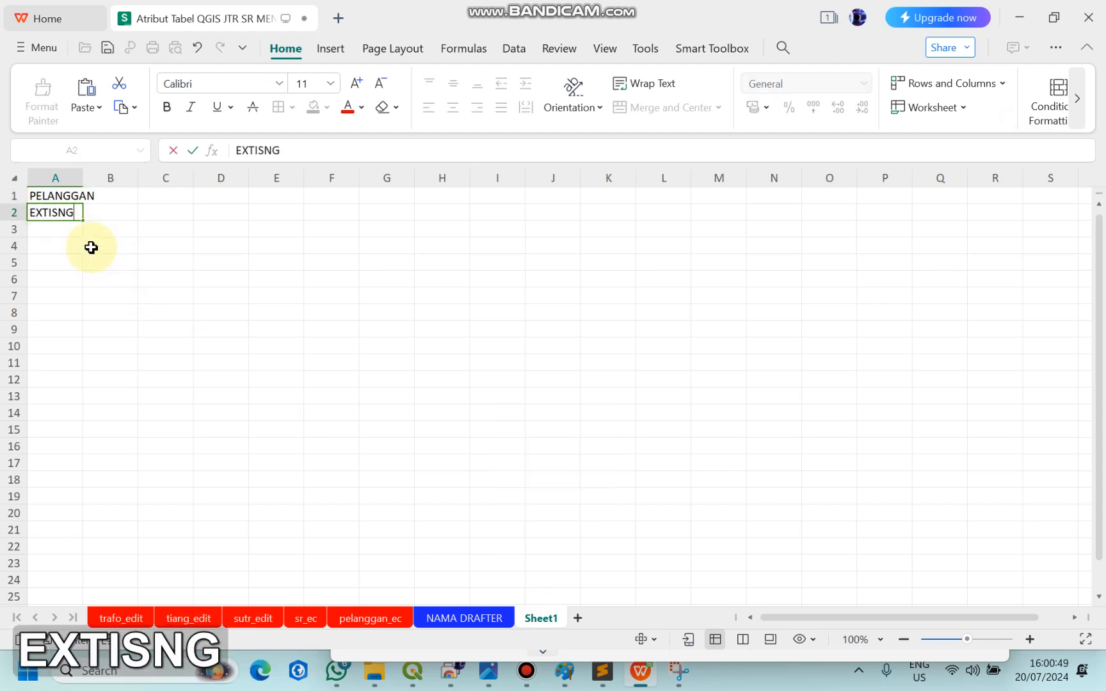
key(BackSpace)
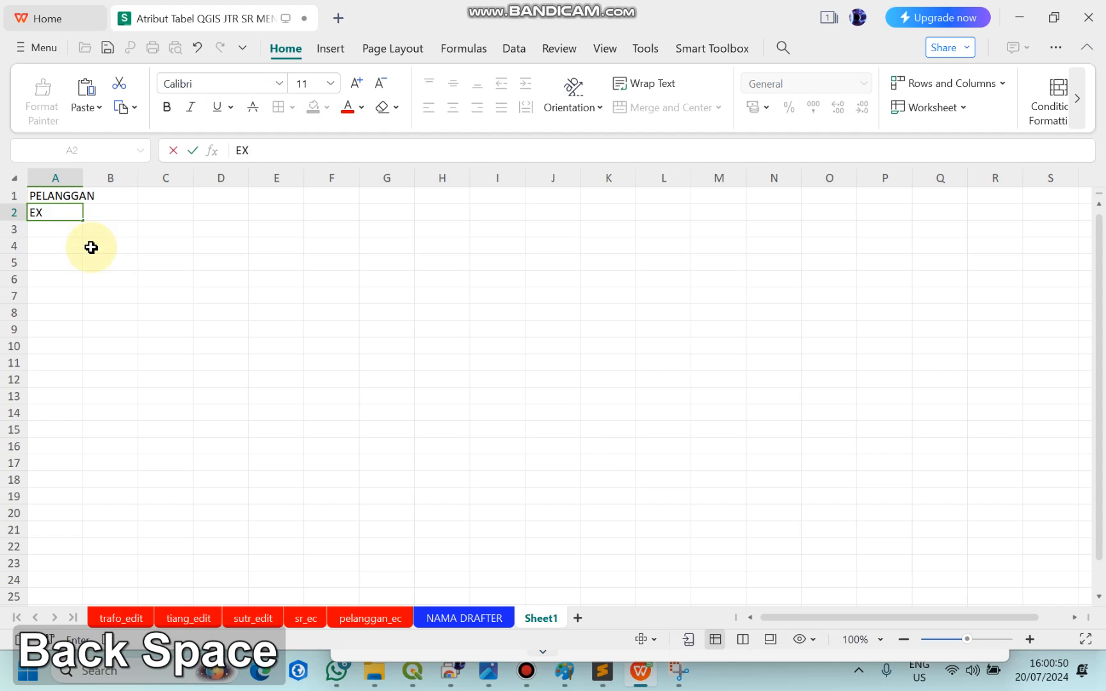
text(ISTING)
key(Up)
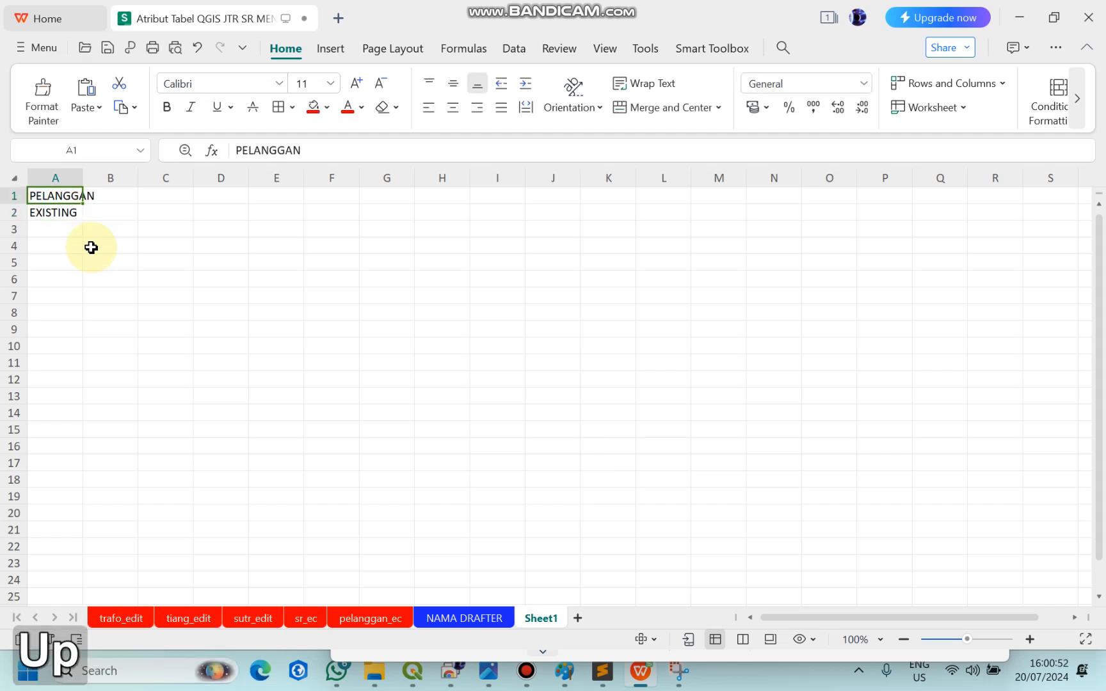
Step: Widen column A and enter the headers IDPEL, IDPEL_NEW, GARDU and GARDU_NEW in B1 to E1
drag(83, 177, 156, 177)
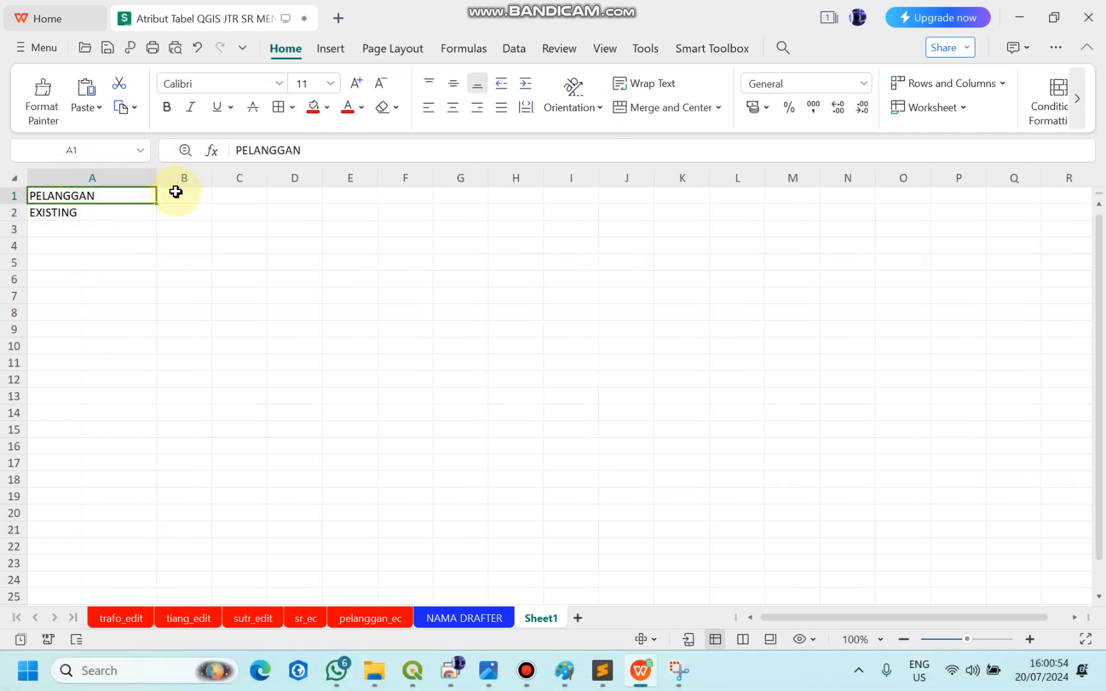
click(177, 192)
text(IDPEL)
key(Right)
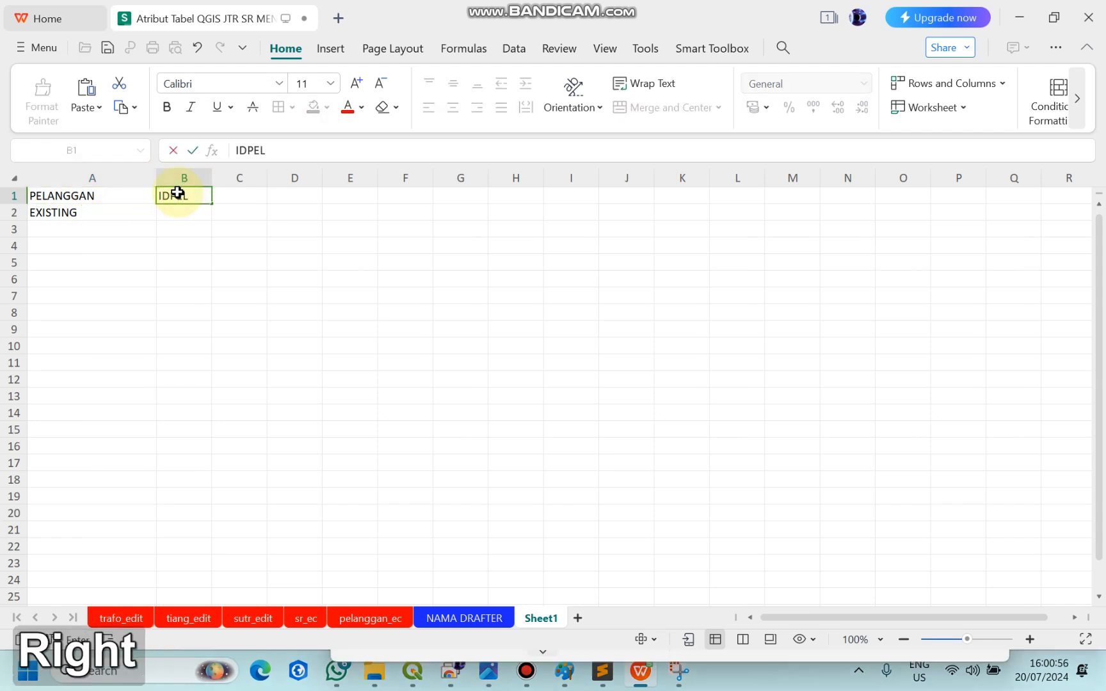
text(IDPEL_NEW)
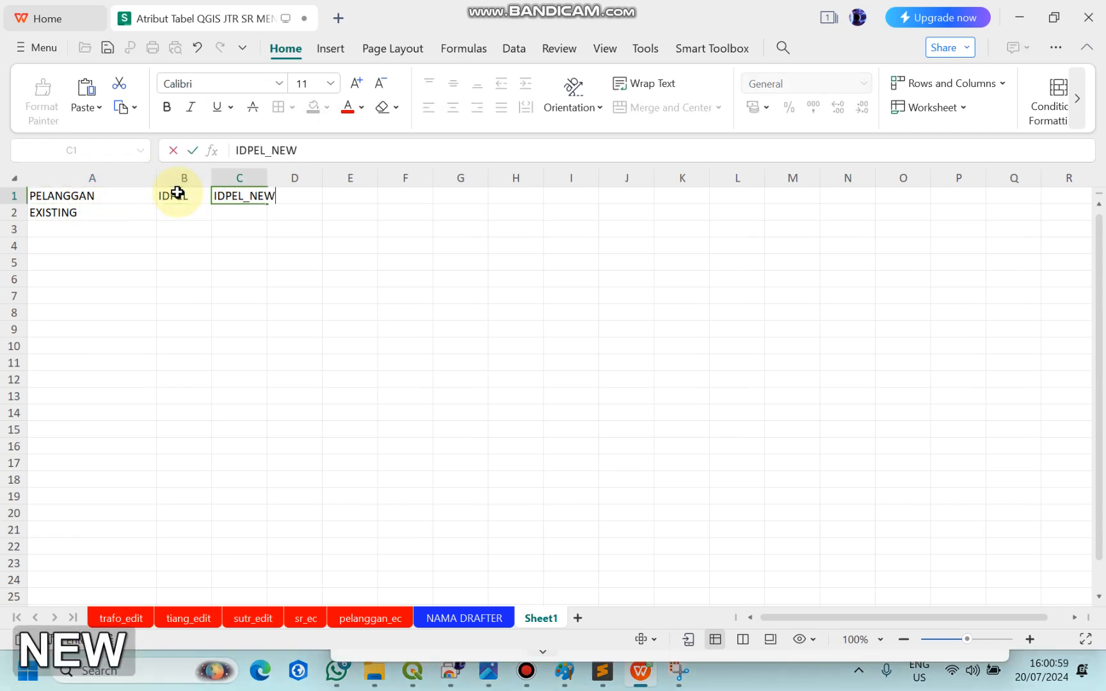
key(Return)
key(Up)
key(Right)
text(GARDU)
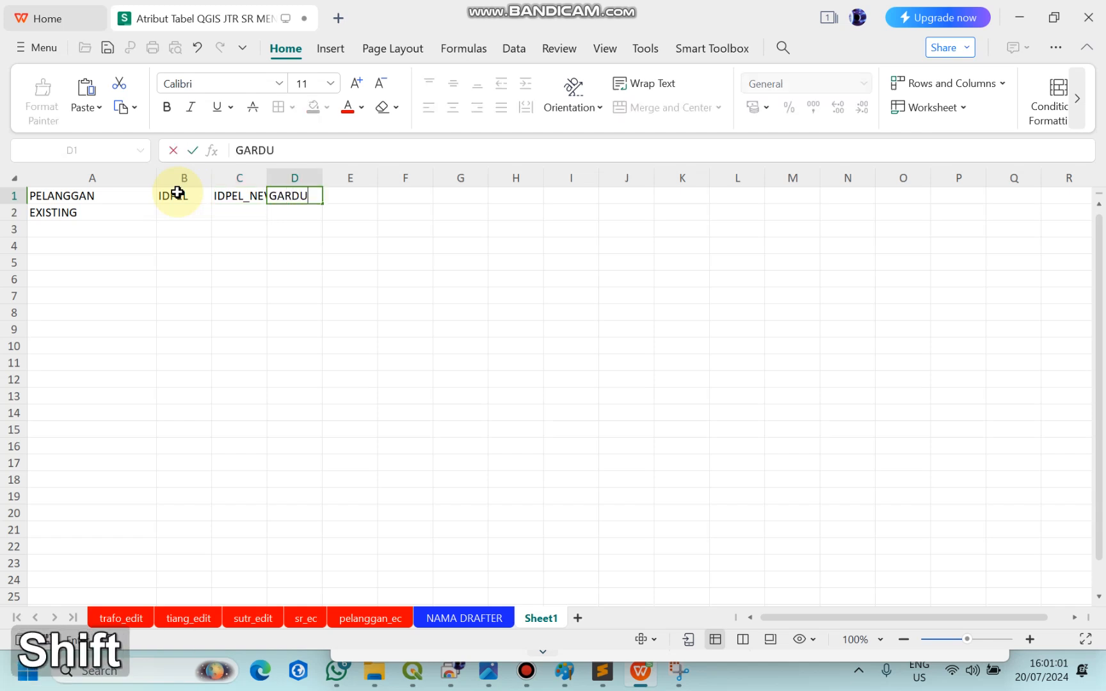
key(Right)
text(GARDU_NE)
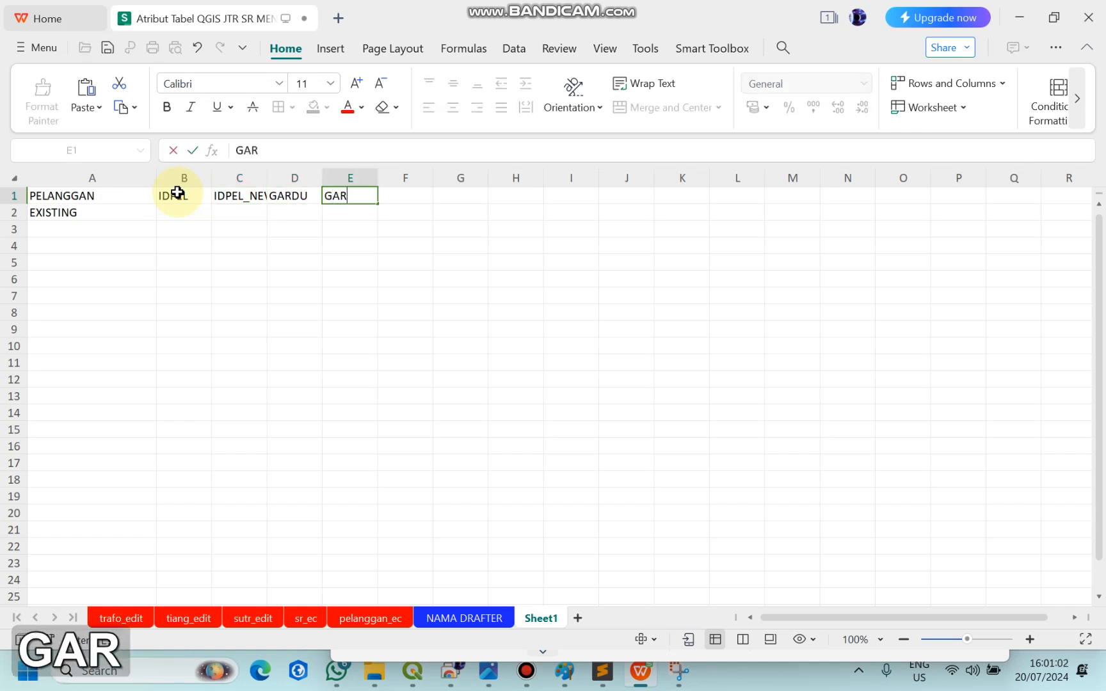
text(W)
key(Return)
key(Left)
key(Left)
key(Left)
key(Left)
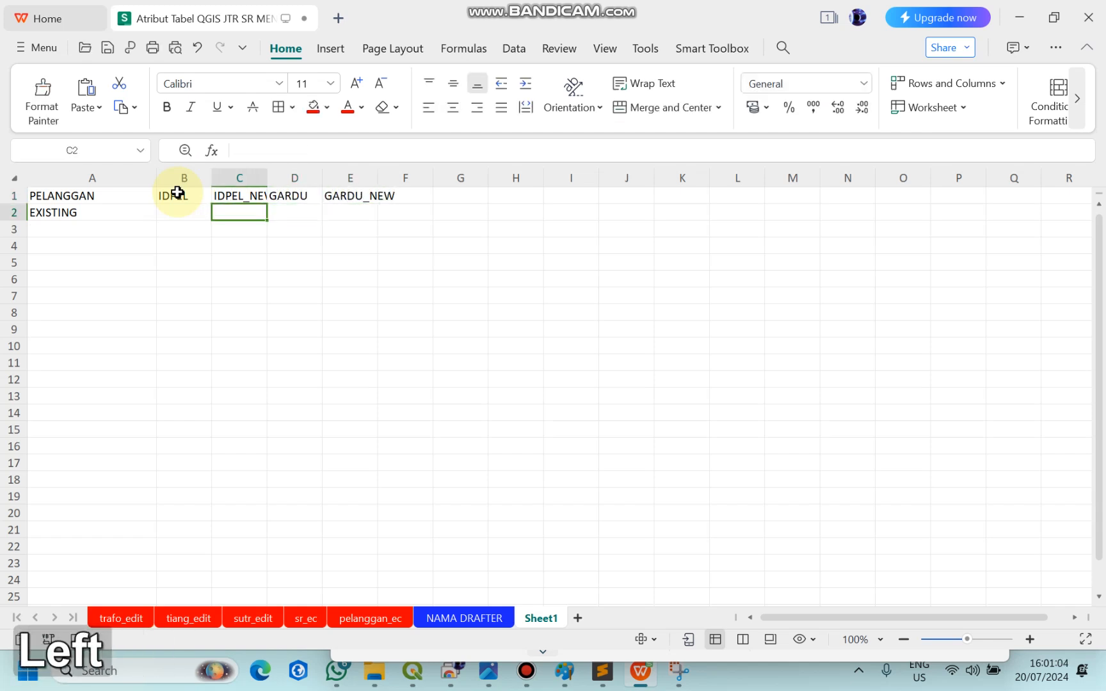
key(Down)
key(Down)
text(BARU)
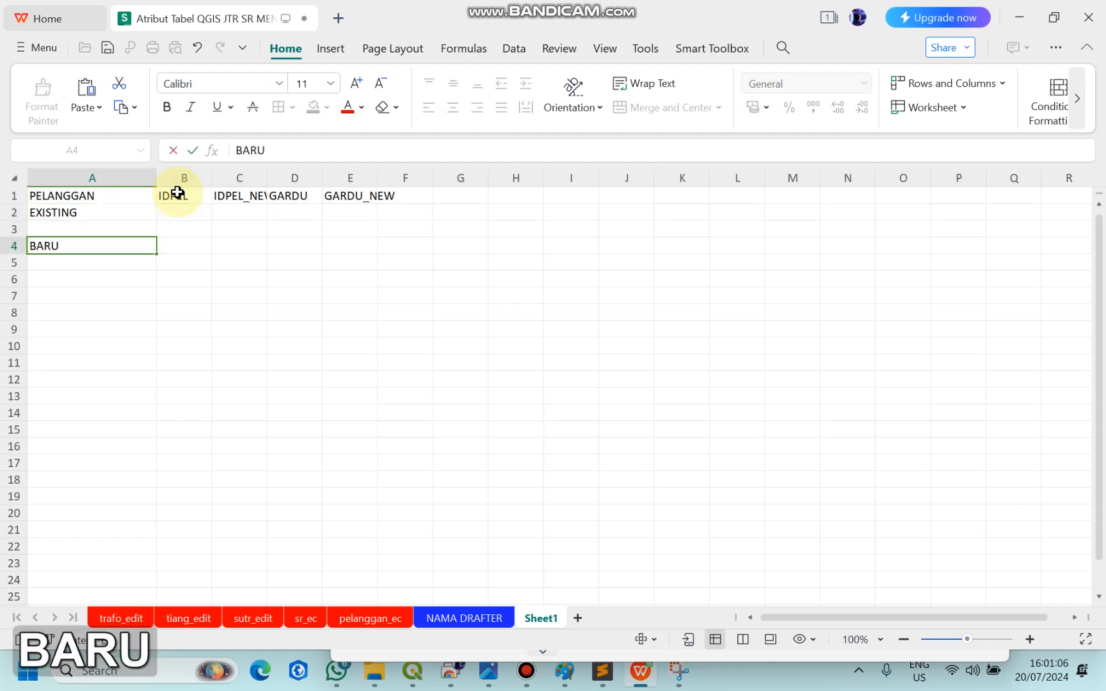
key(BackSpace)
key(BackSpace)
key(Return)
Step: Enter BARU in A3, directly below EXISTING
key(Up)
key(Up)
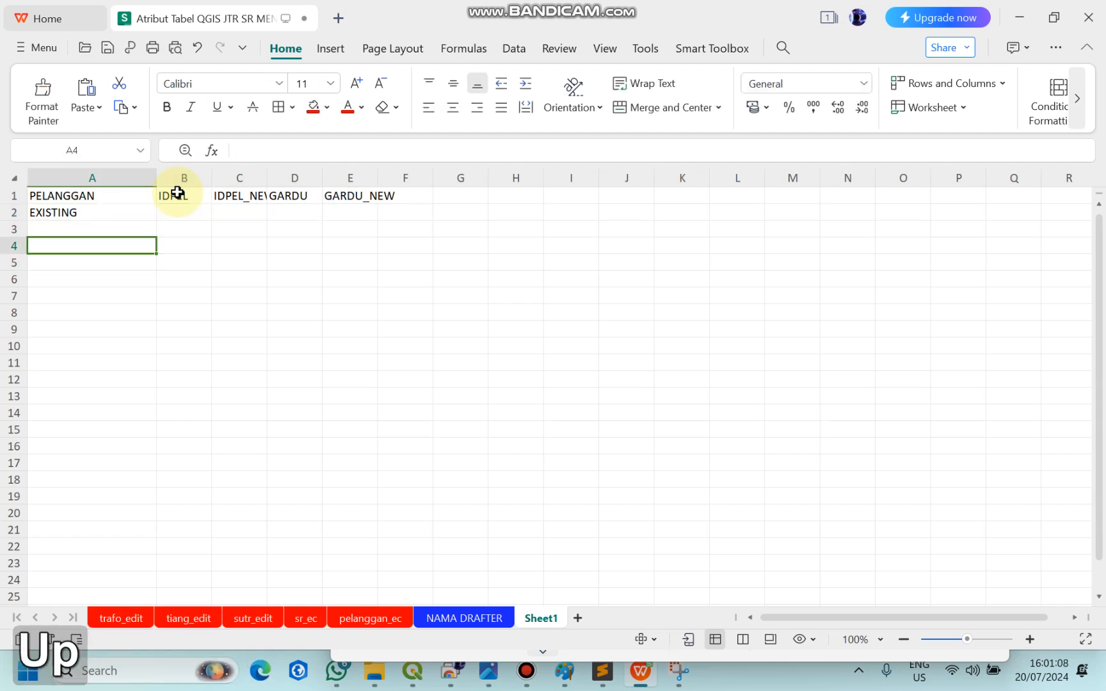
text(BARU)
key(Return)
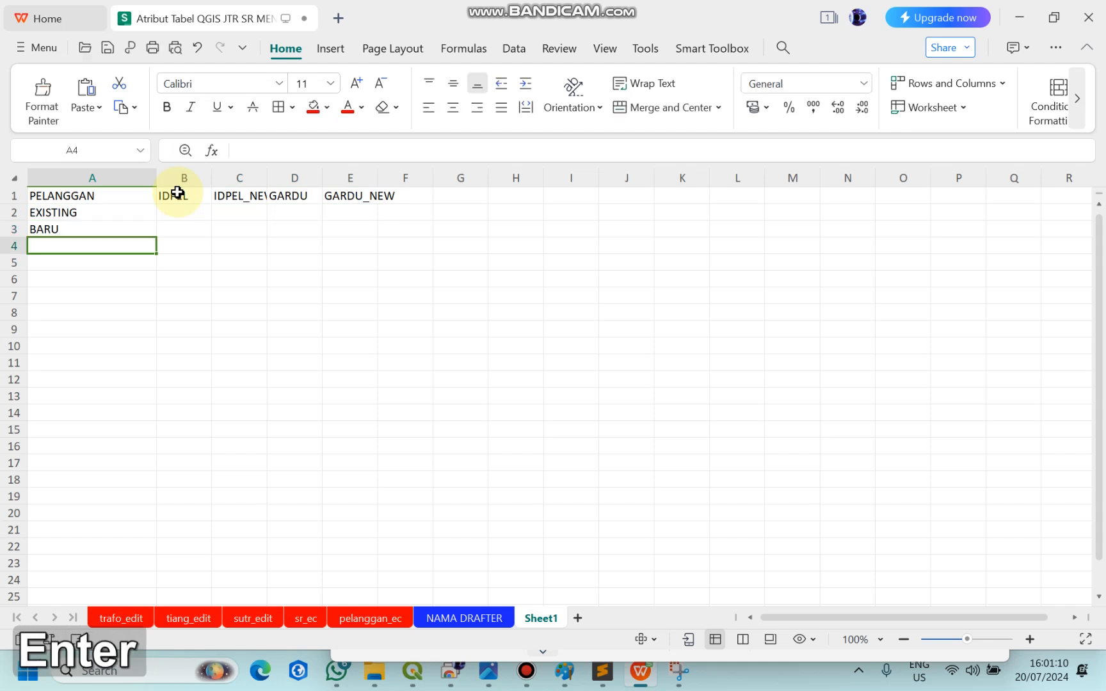
Step: Make the header cells A1 to E1 bold with a yellow fill
drag(135, 196, 341, 168)
click(167, 107)
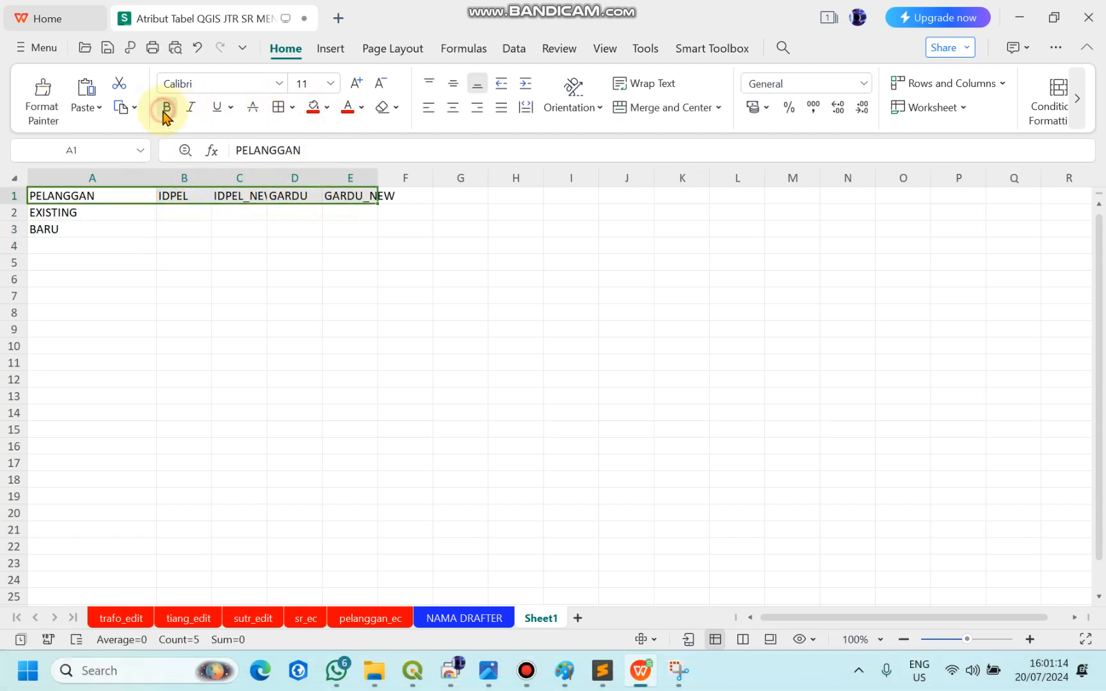
click(327, 107)
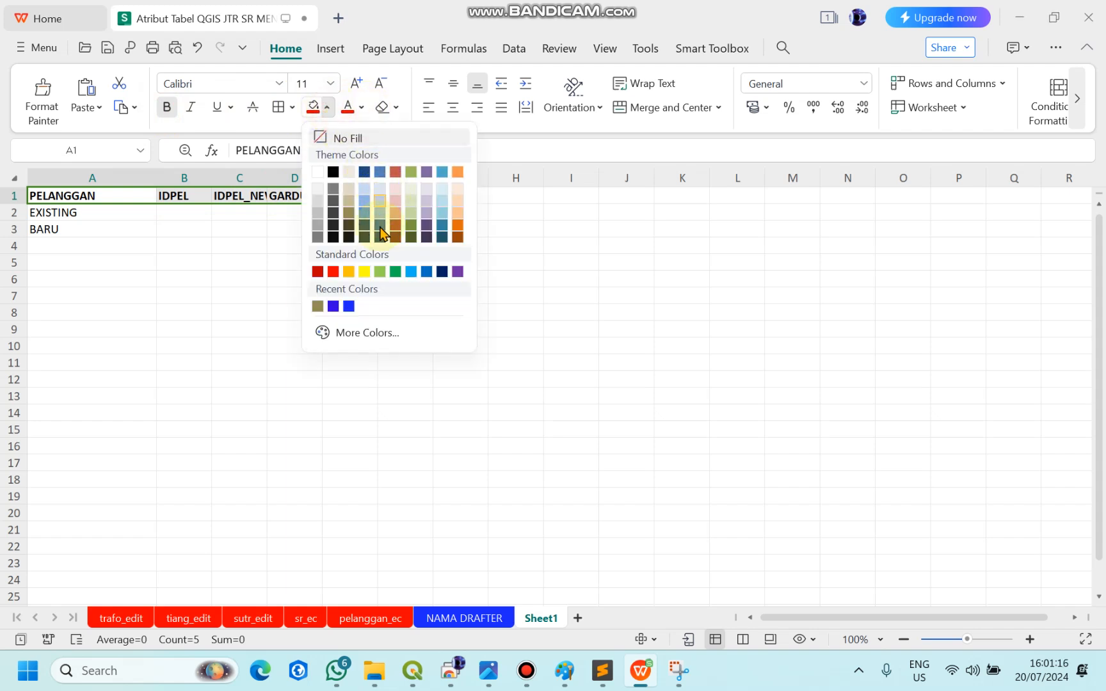
click(364, 272)
Step: Widen the GARDU_NEW, IDPEL_NEW and IDPEL columns to fit their contents
drag(378, 177, 397, 177)
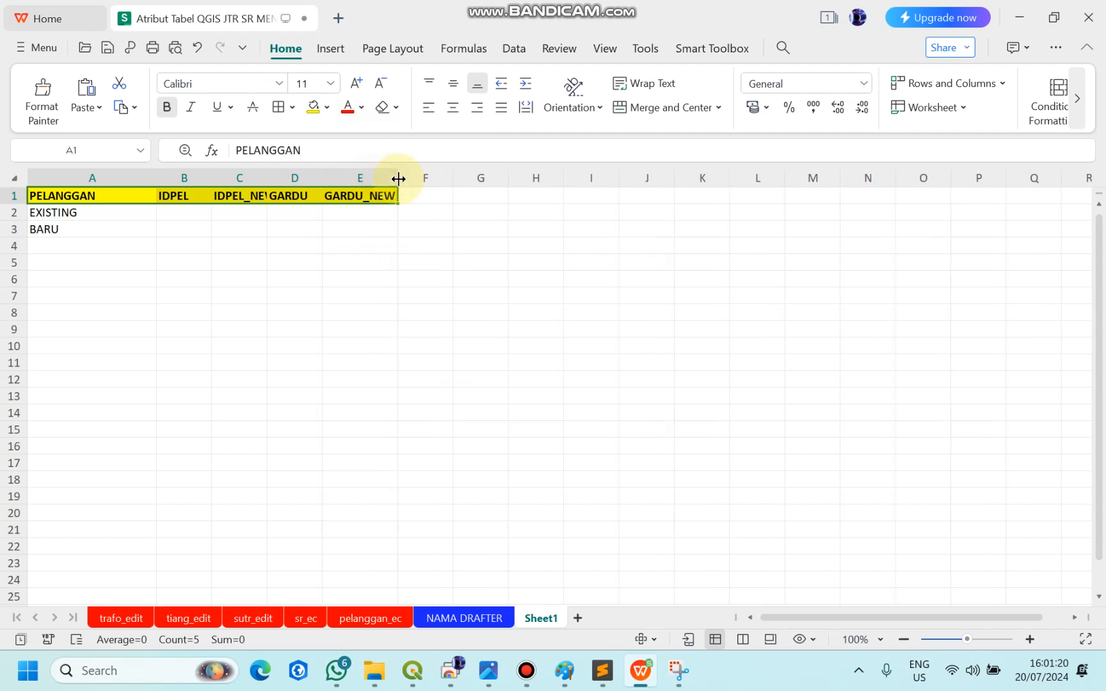
drag(267, 178, 339, 177)
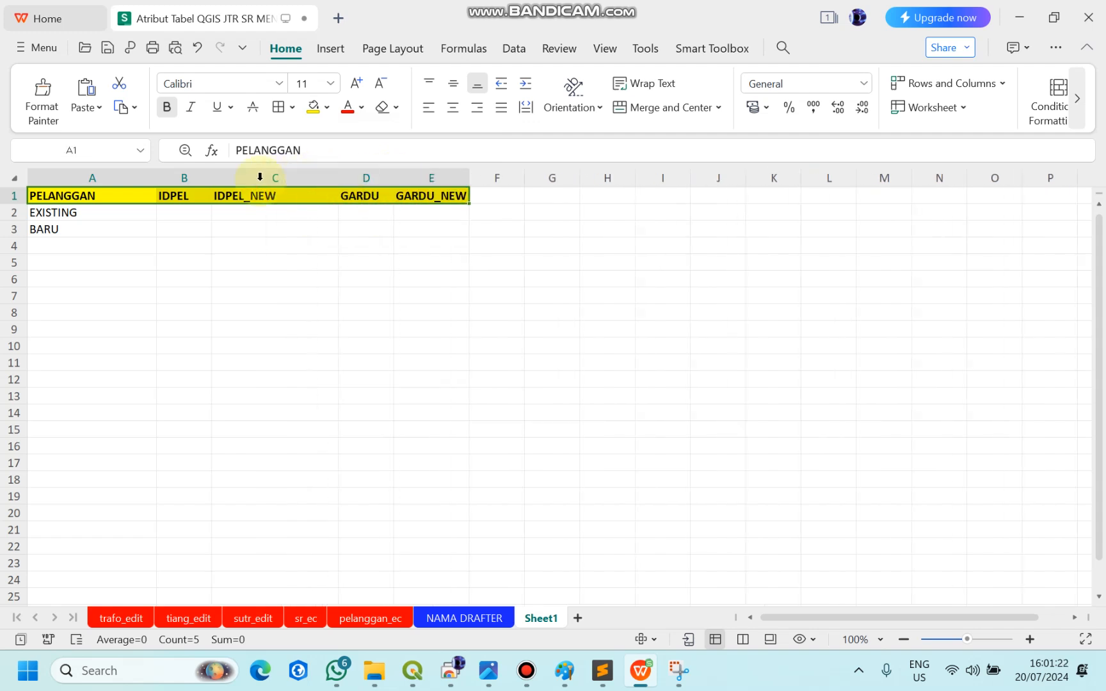
drag(214, 181, 287, 180)
Step: Enter a sample 12-digit customer ID in the IDPEL cell of the EXISTING row and copy it
click(236, 213)
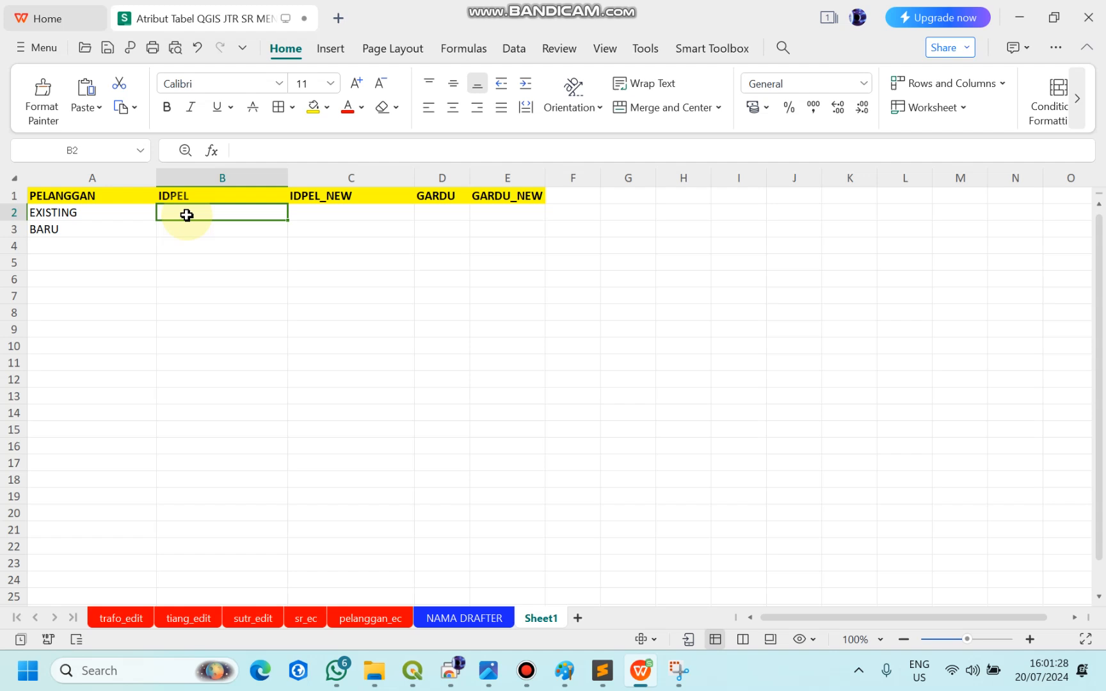
text(161)
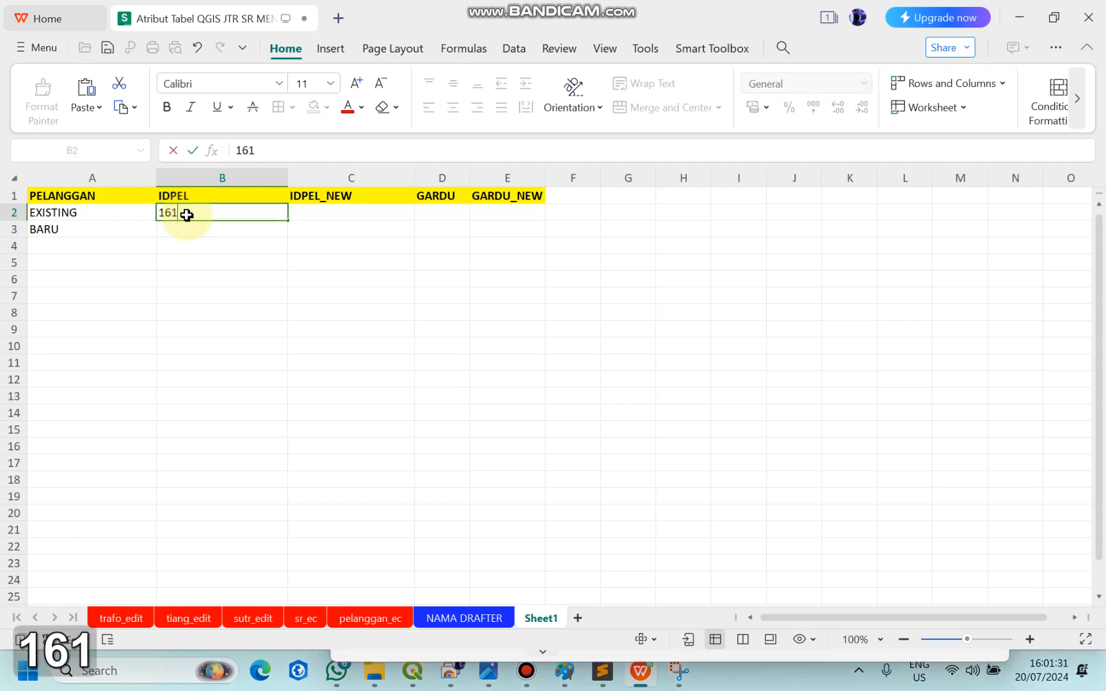
key(BackSpace)
text(20)
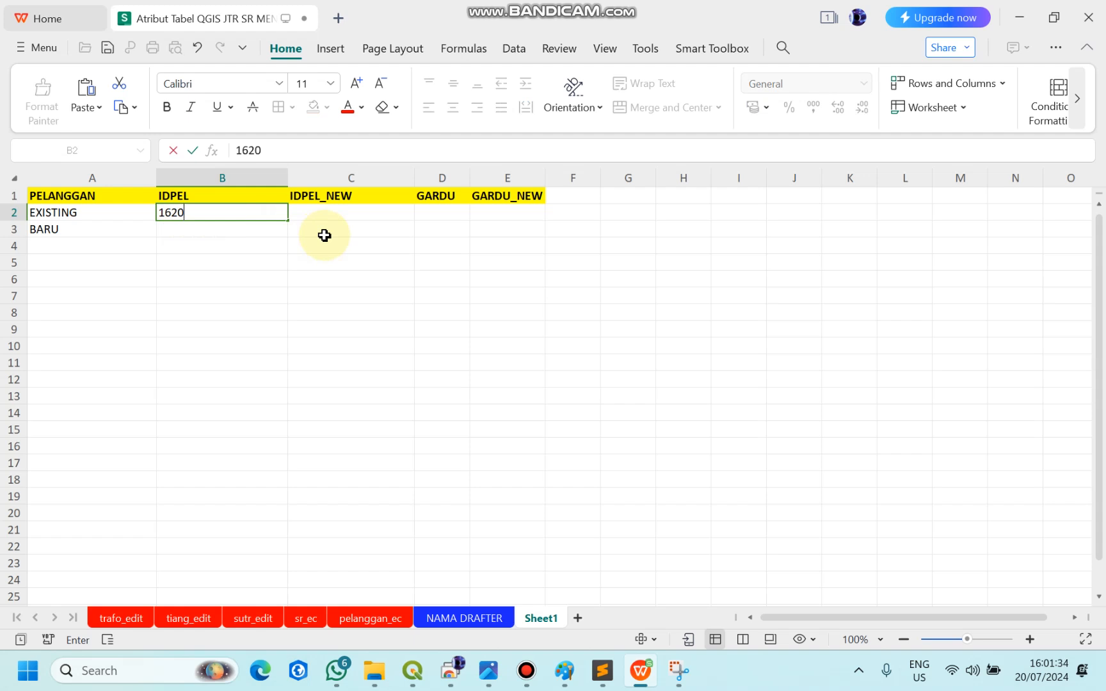
text(0)
key(BackSpace)
key(BackSpace)
key(BackSpace)
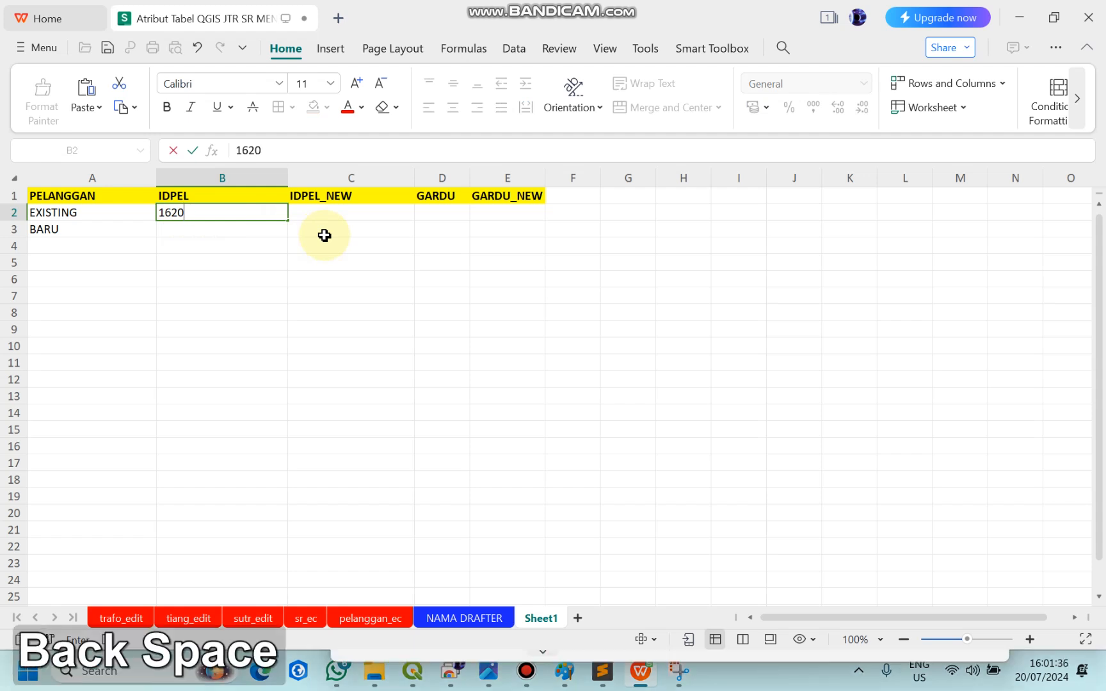
text(120)
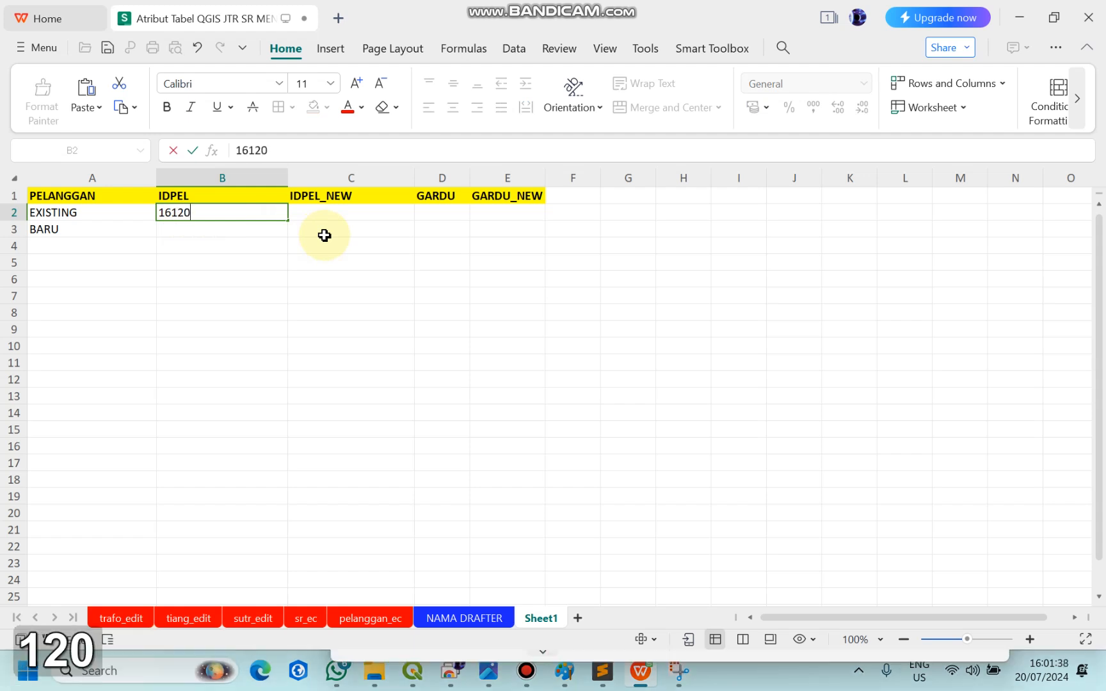
text(1234567)
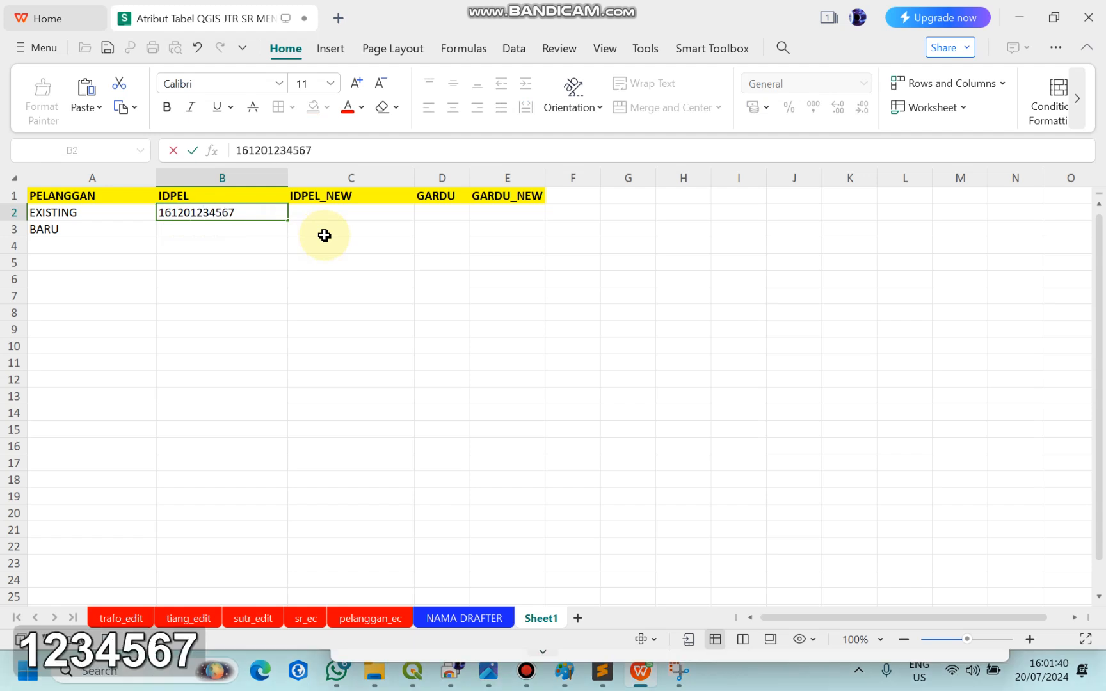
drag(328, 151, 229, 154)
key(ctrl+c)
key(Return)
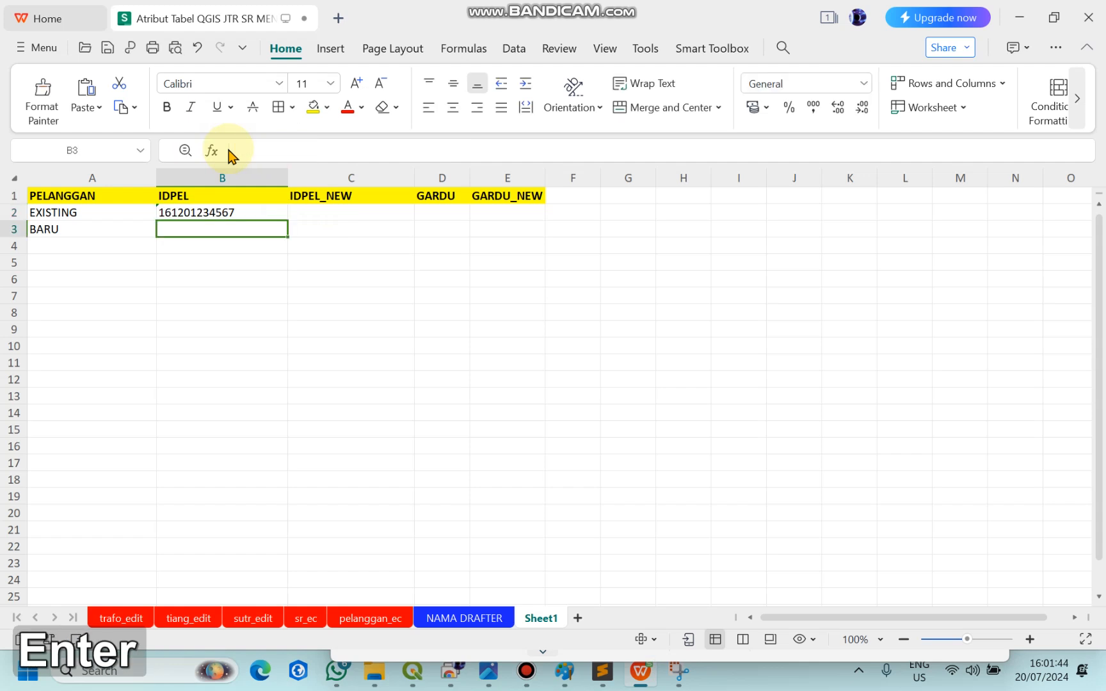
key(Up)
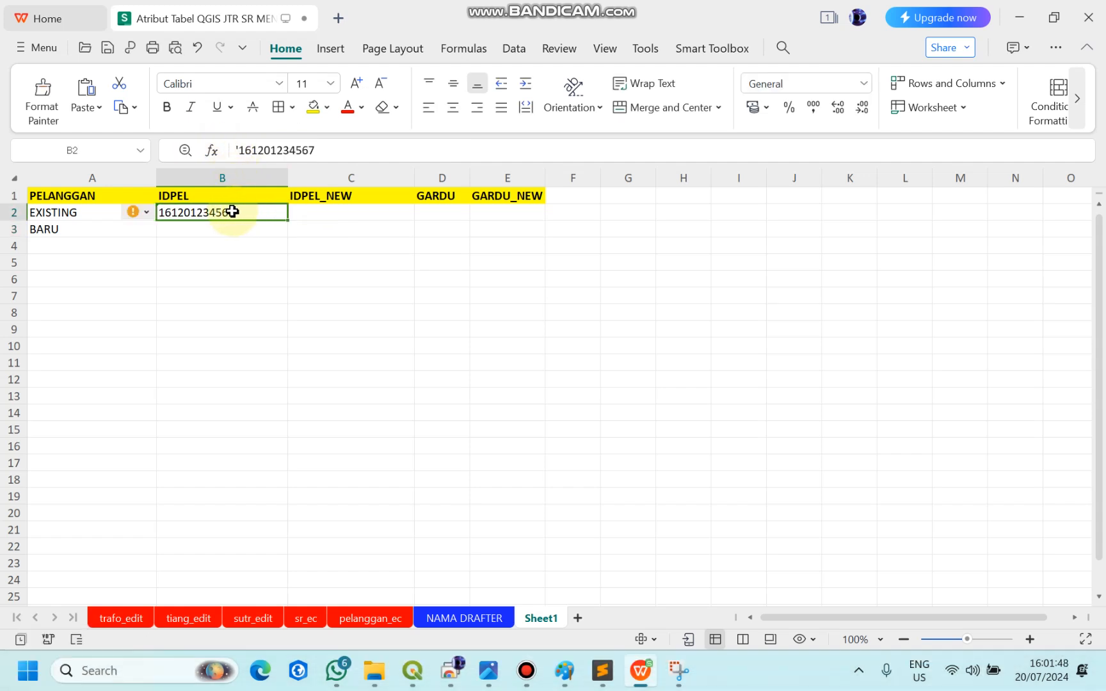
Step: Enter MT0020 in the GARDU cell of the EXISTING row
click(318, 212)
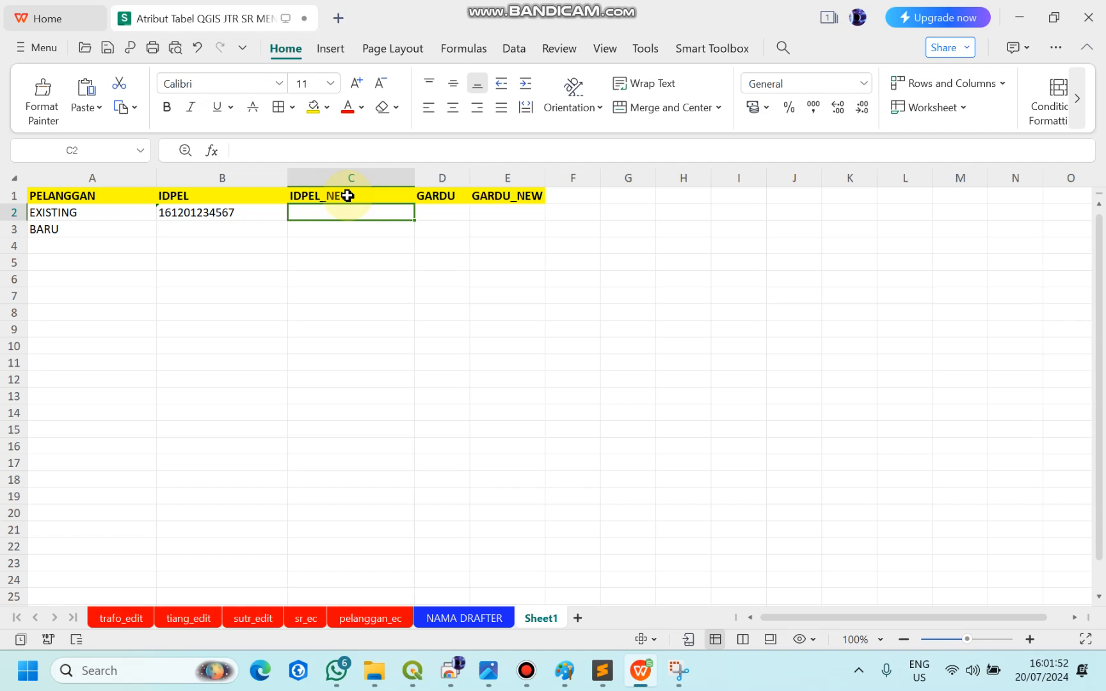
click(447, 206)
text(MT0)
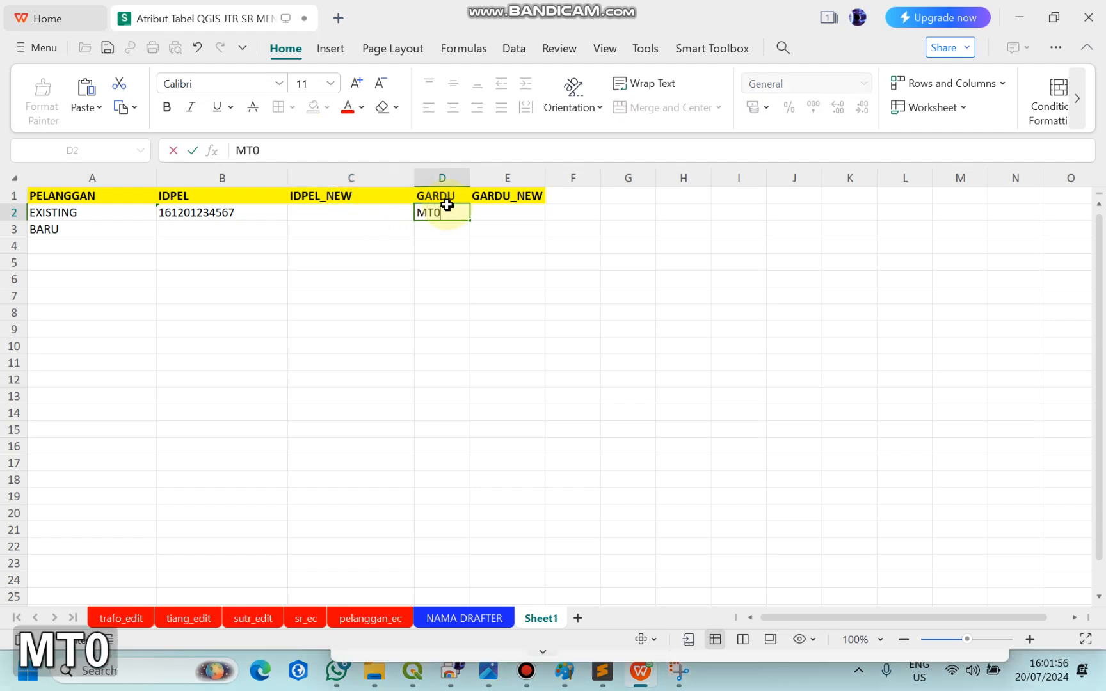
text(020)
key(Return)
Step: Enter MT0020 in the GARDU_NEW cell of the EXISTING row as well
key(Up)
key(Right)
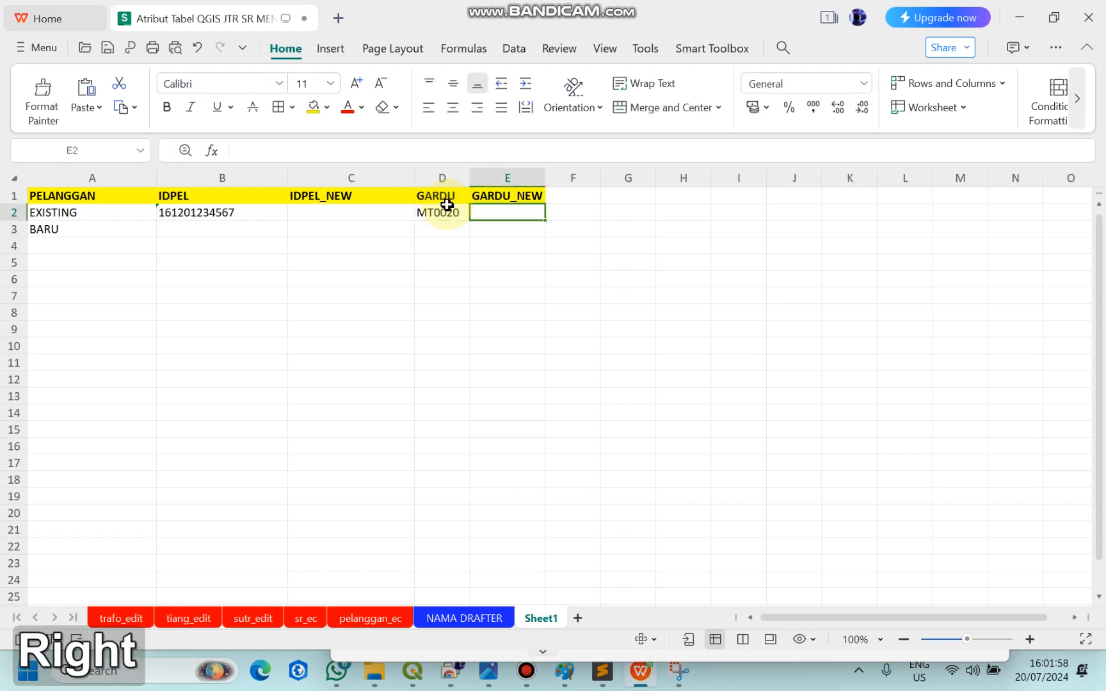
text(MT002)
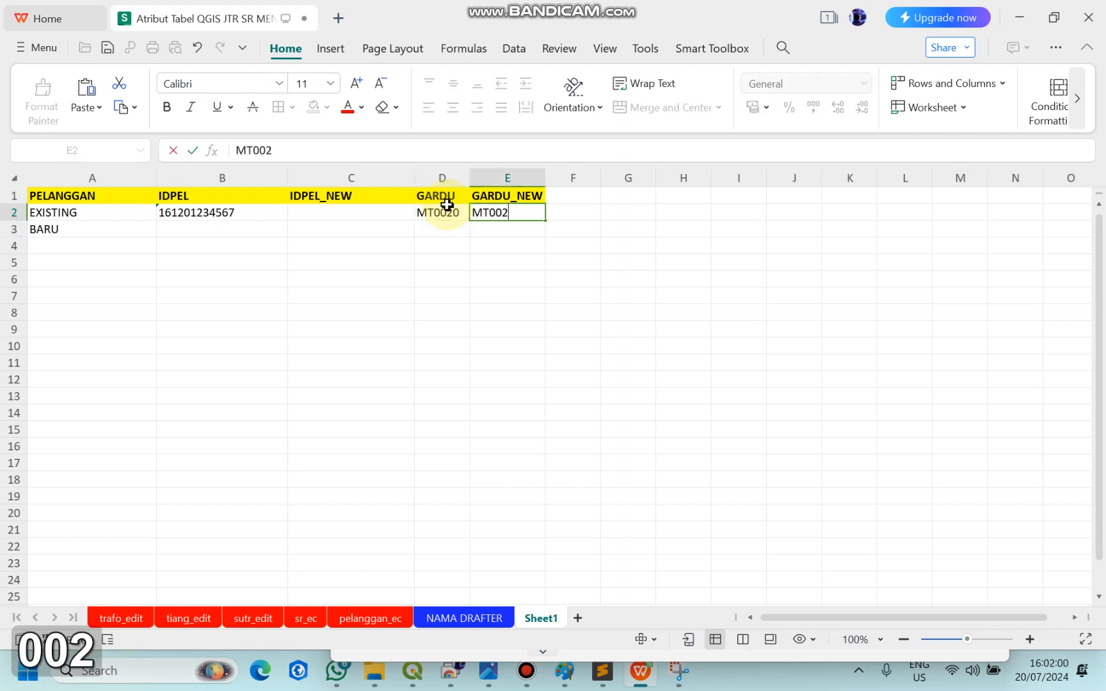
key(Return)
key(Up)
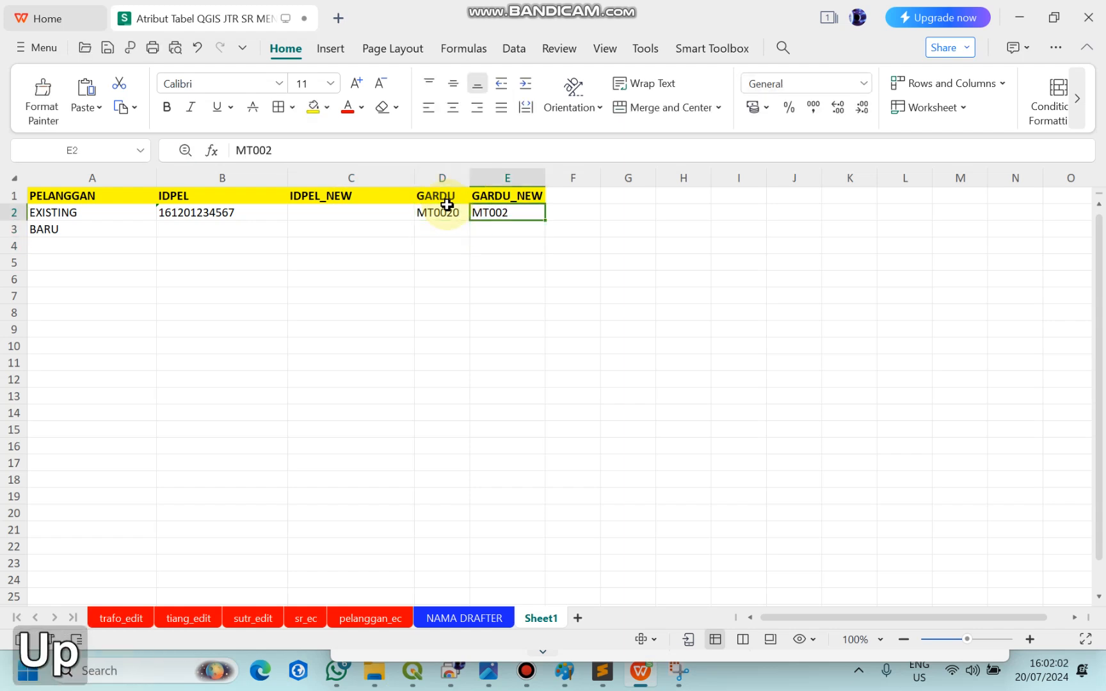
click(378, 154)
text(0)
key(Return)
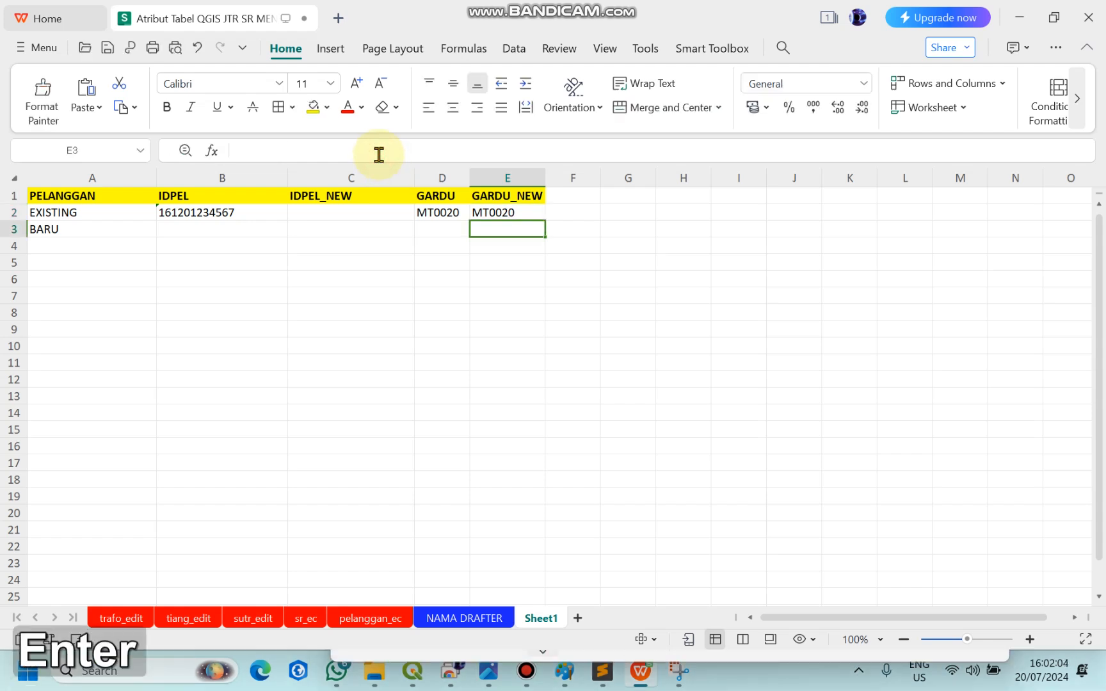
Step: Go through the EXISTING row cell by cell, from PELANGGAN to GARDU_NEW
click(47, 210)
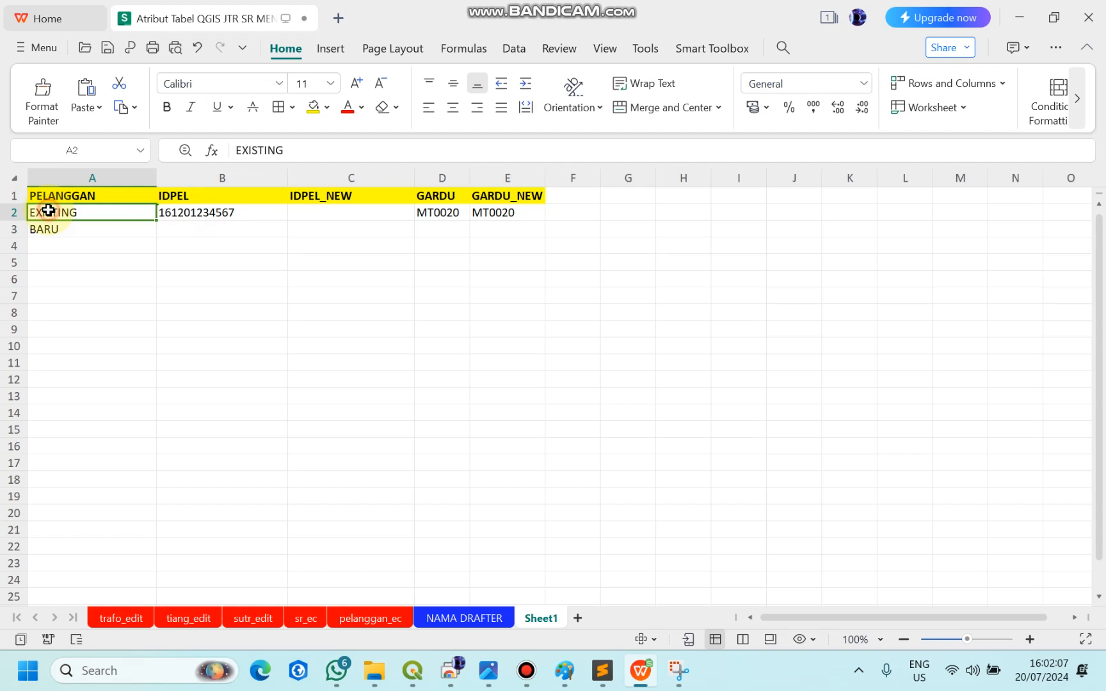
click(218, 210)
click(345, 209)
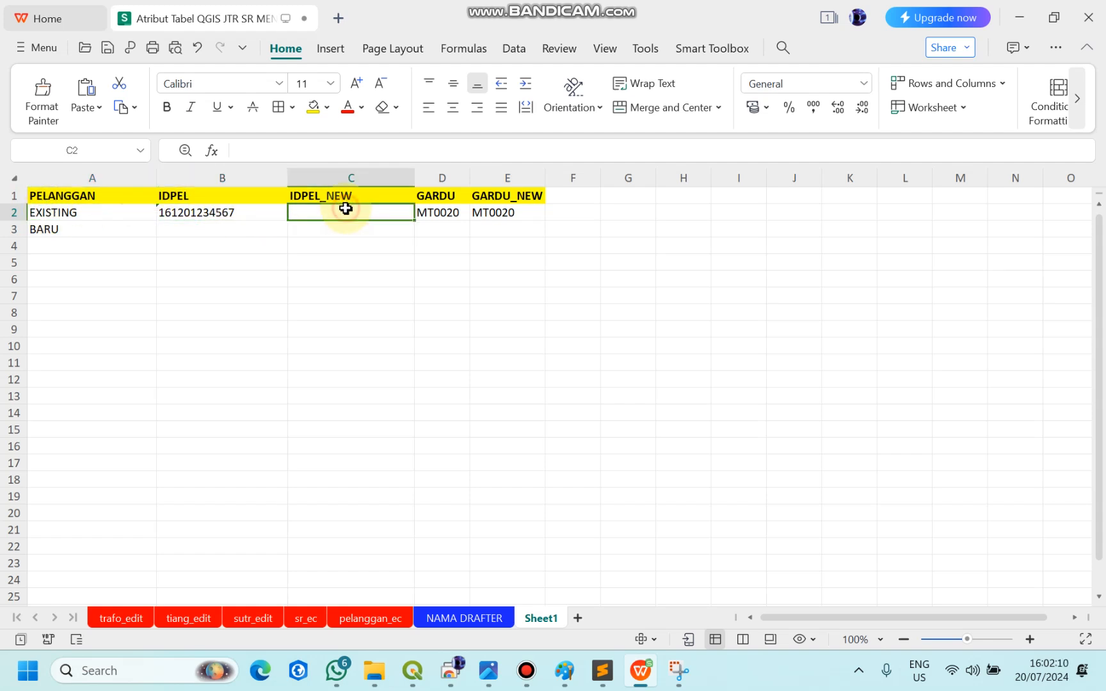
click(437, 209)
click(486, 211)
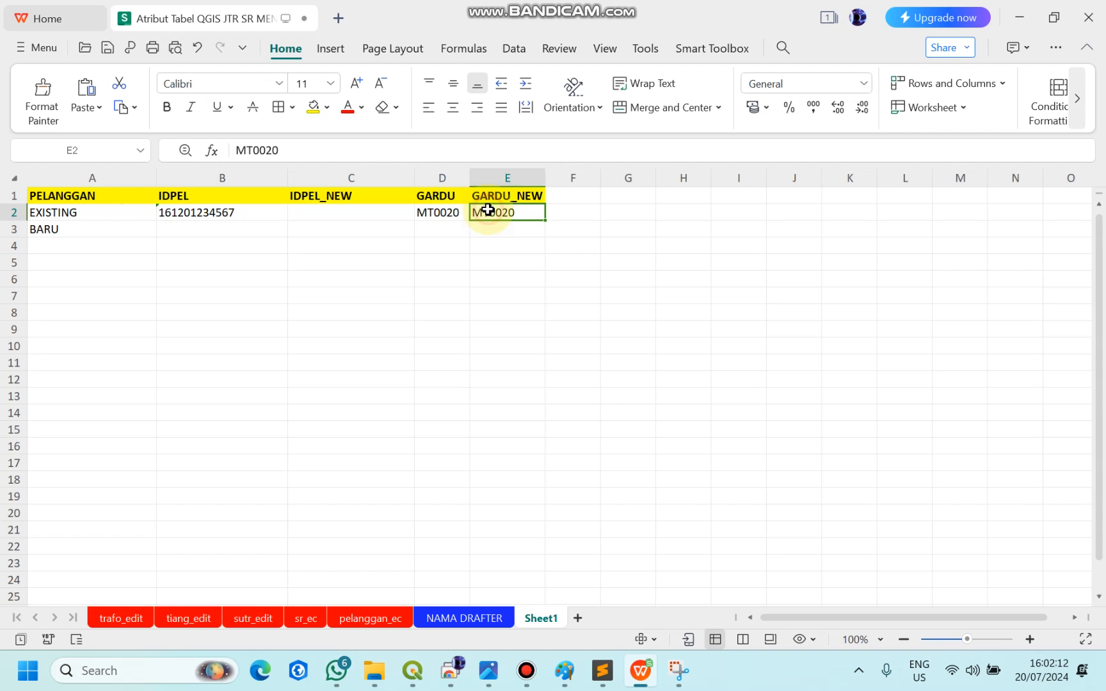
Step: Paste the copied sample customer ID as text into the IDPEL cell of the BARU row
click(174, 227)
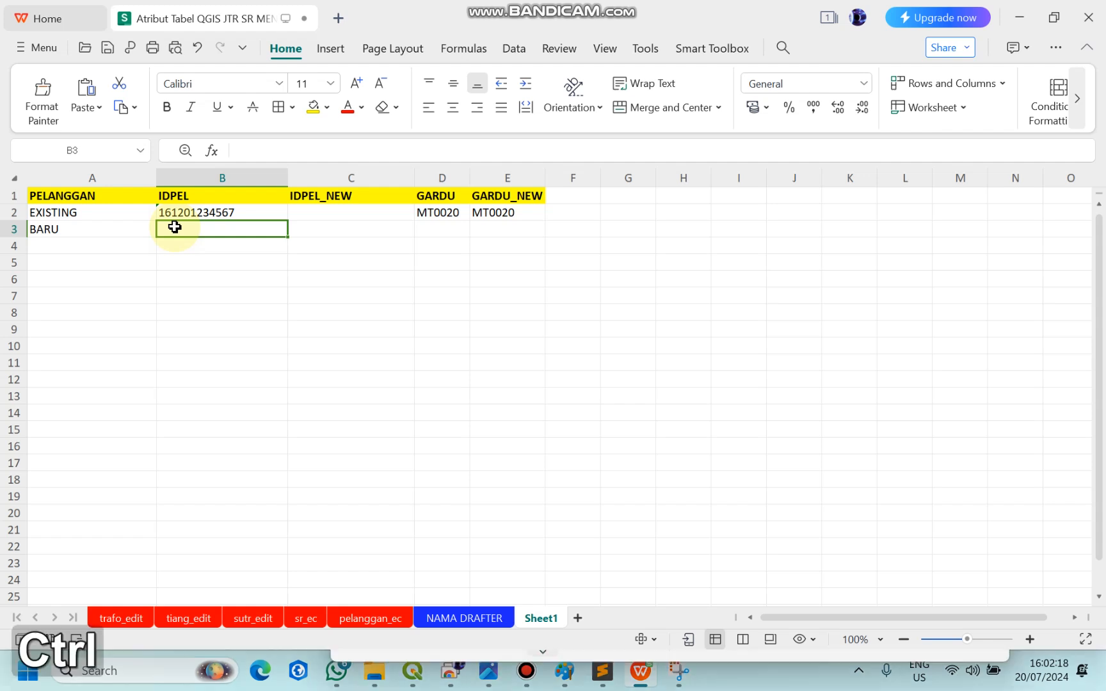
key(ctrl+v)
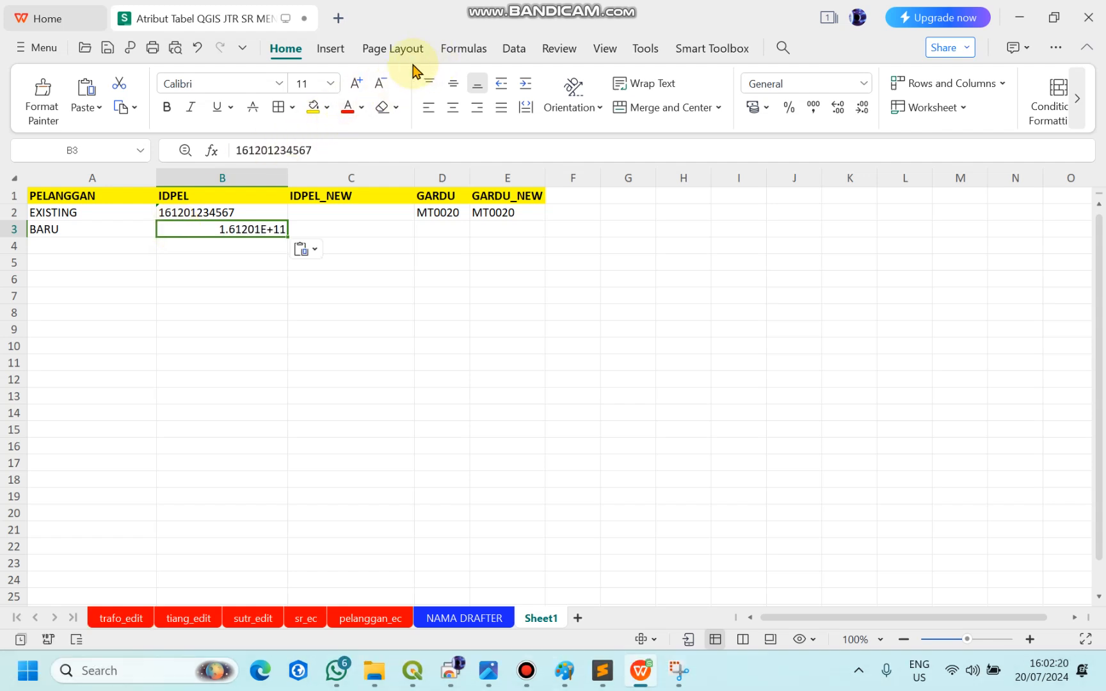
click(326, 150)
drag(327, 149, 136, 139)
key(ctrl+v)
key(Return)
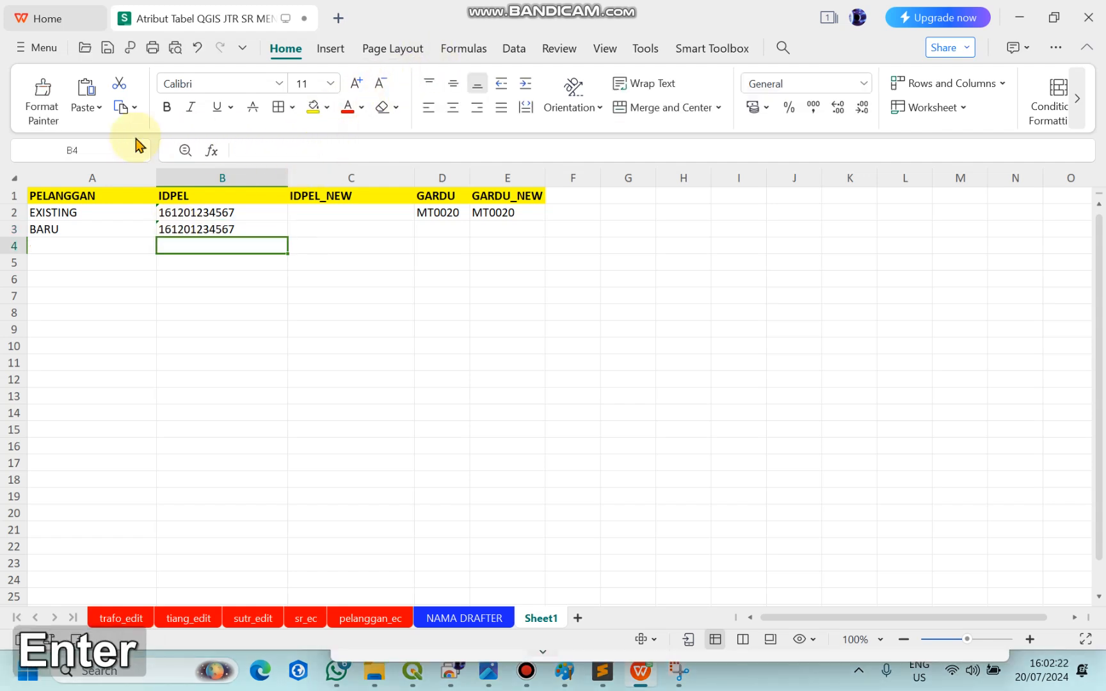
Step: Paste the same customer ID as text into the BARU row's IDPEL_NEW cell and make the BARU label bold
key(Up)
key(Right)
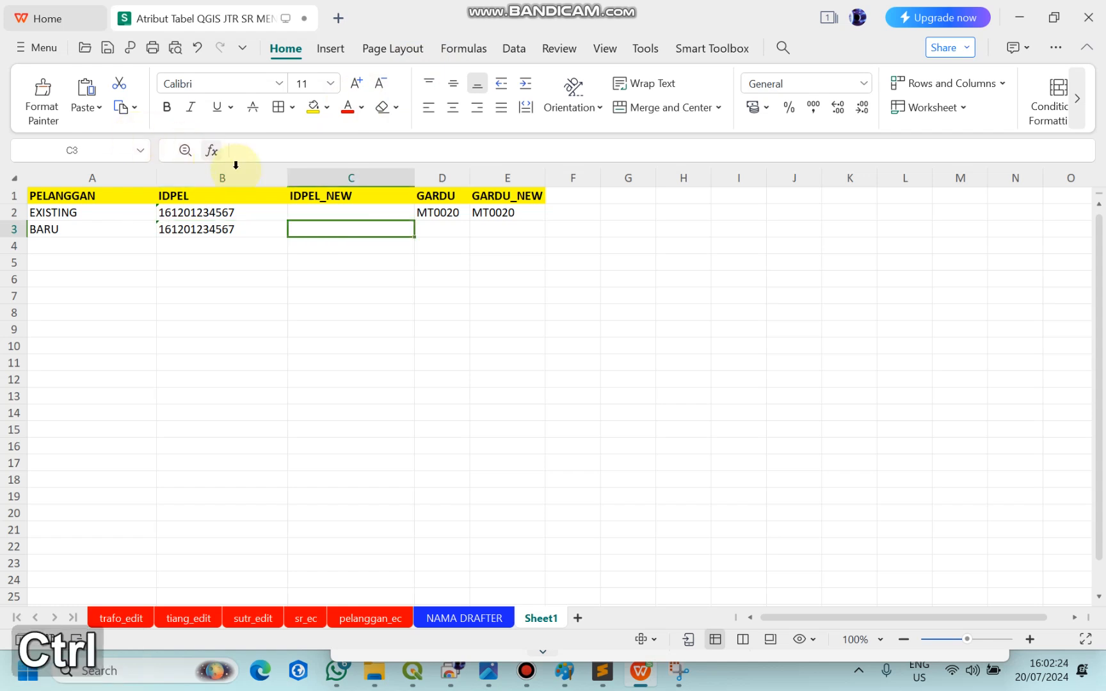
click(272, 150)
key(ctrl+v)
key(Return)
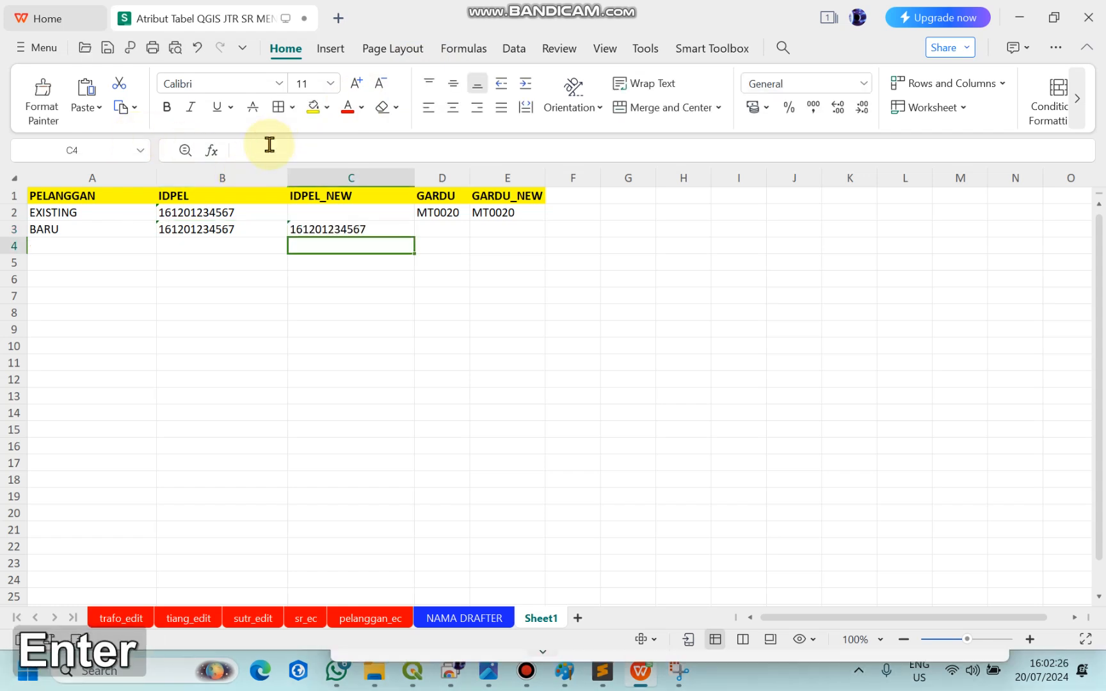
key(Up)
click(67, 235)
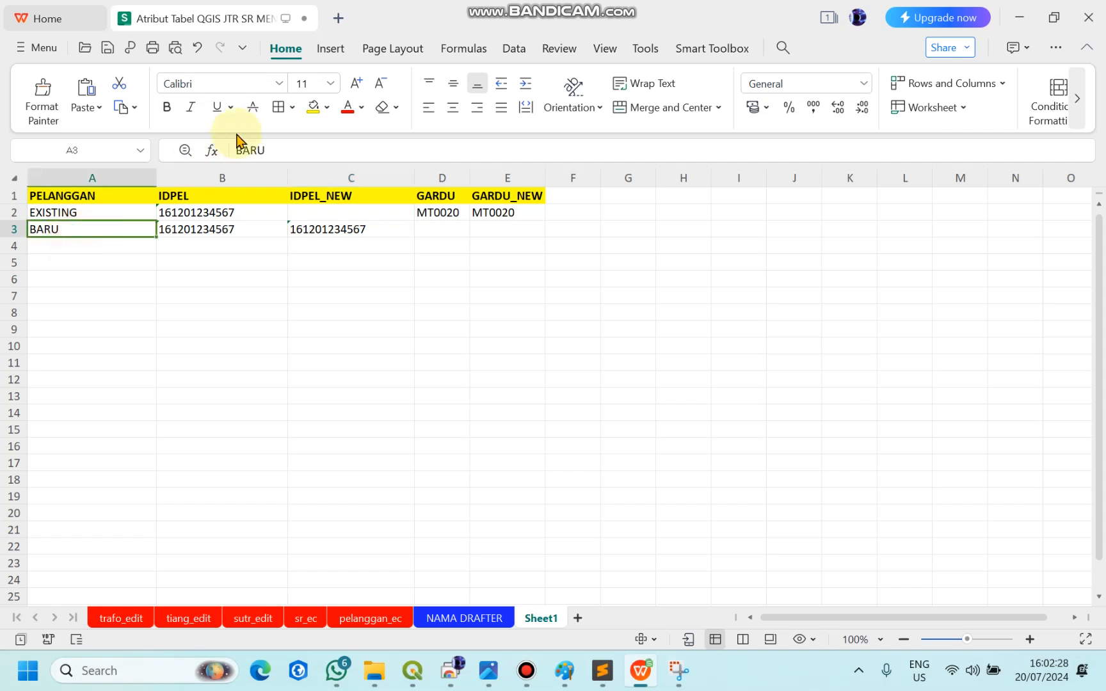
click(167, 107)
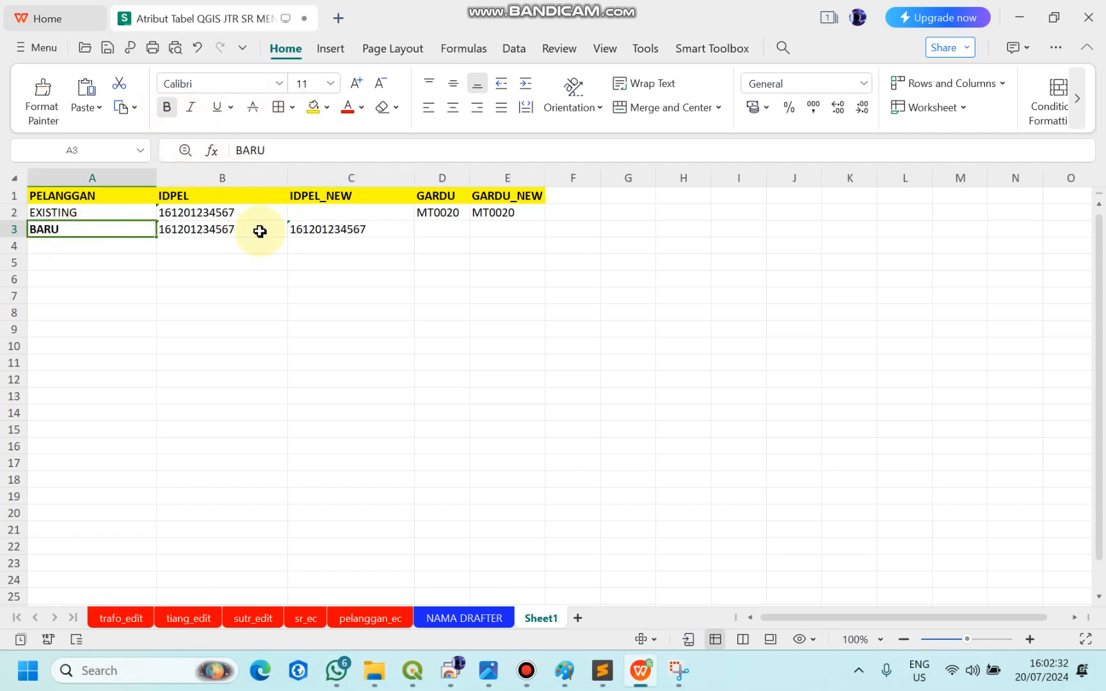
Step: Compare how the IDPEL and IDPEL_NEW cells are filled in the EXISTING and BARU rows
click(325, 214)
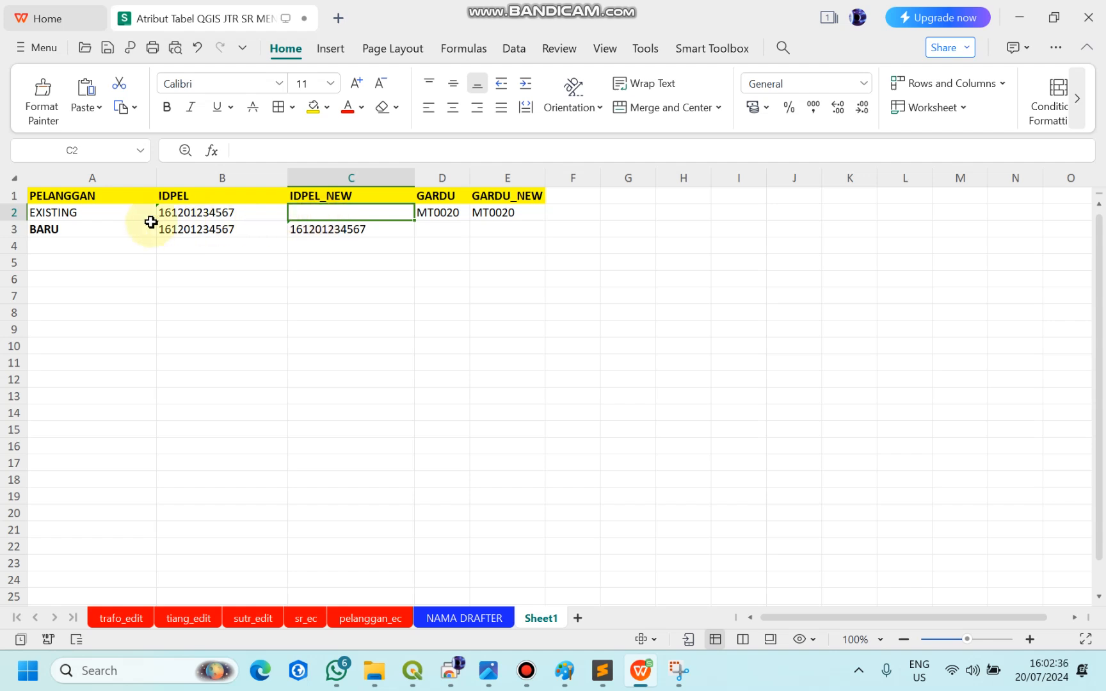
click(183, 212)
drag(184, 212, 474, 214)
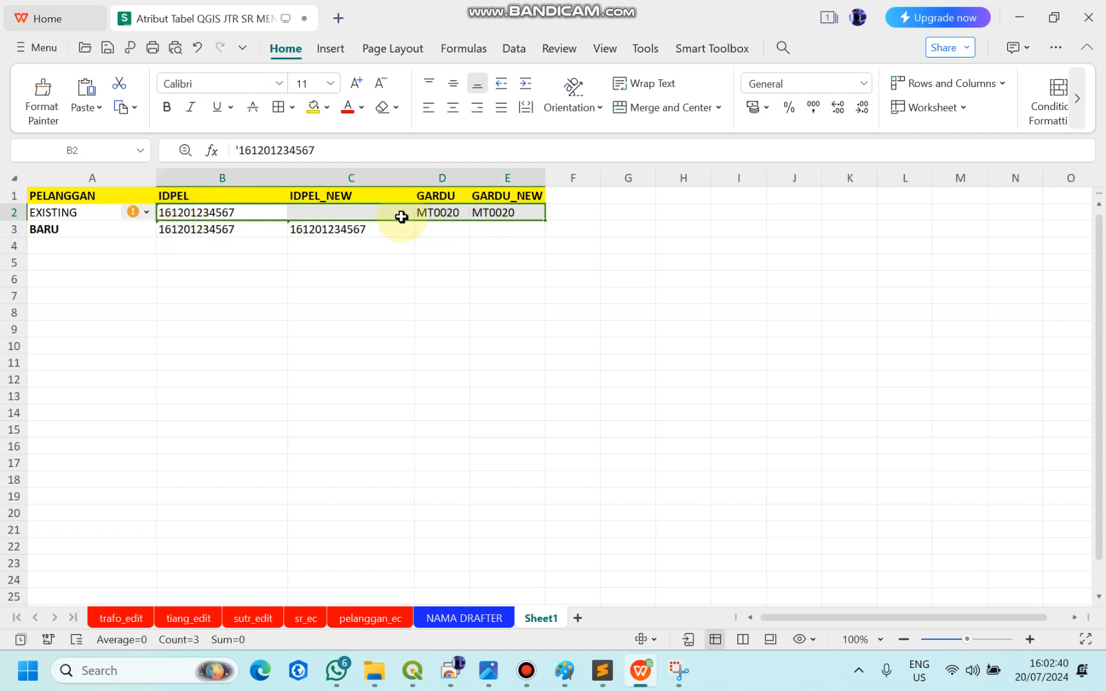
click(341, 215)
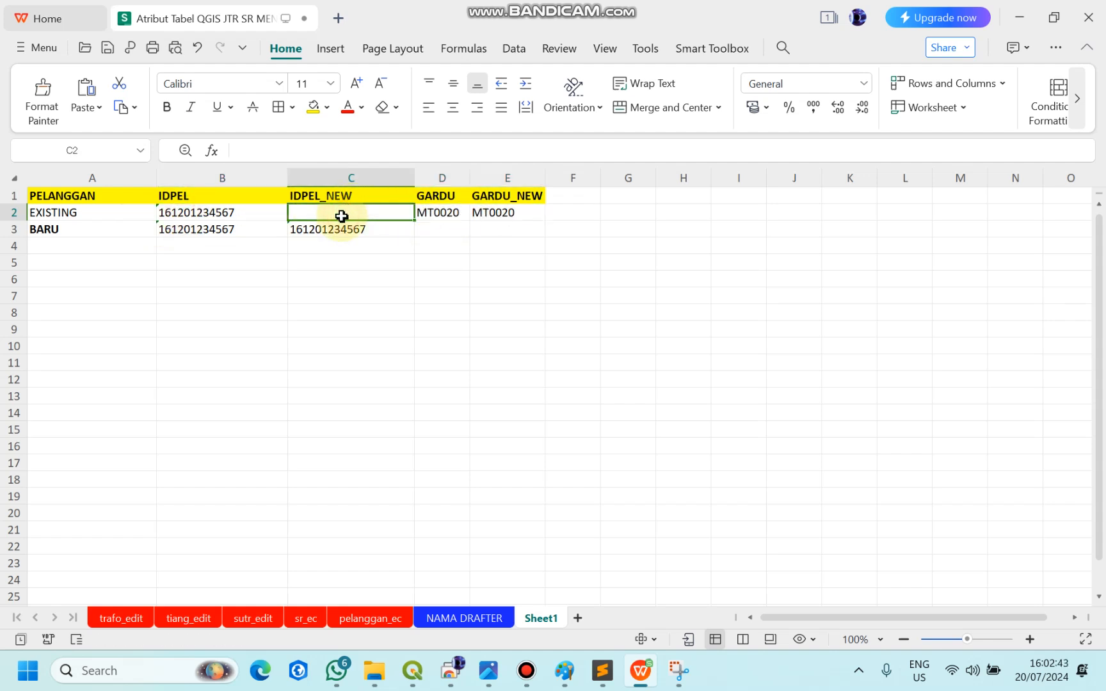
click(446, 213)
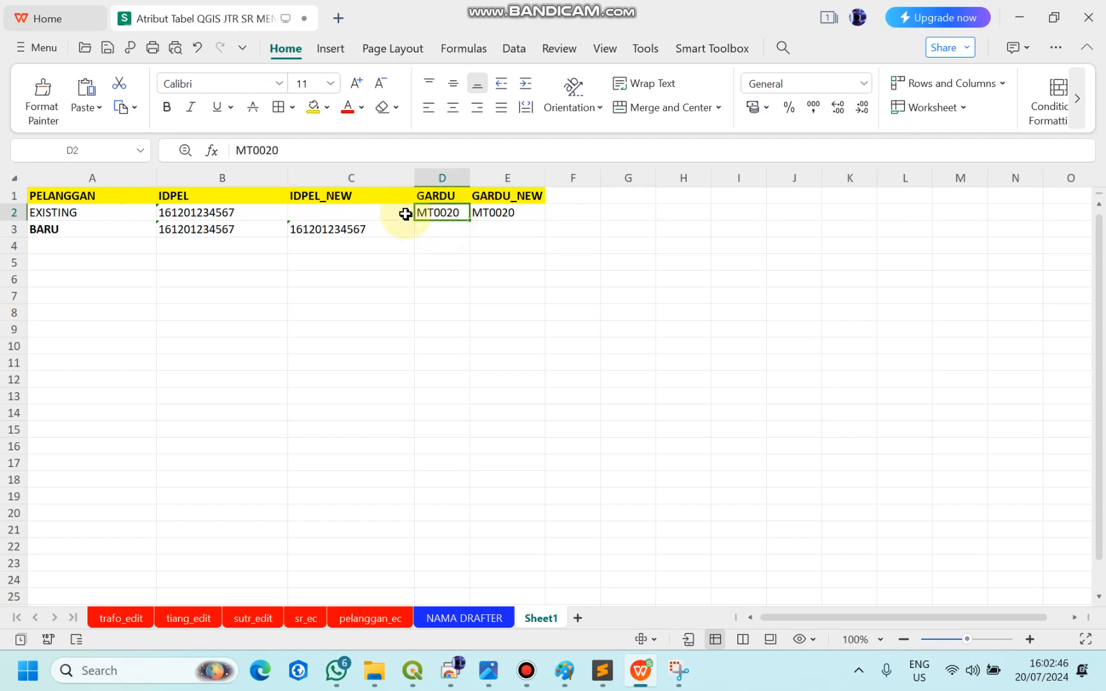
click(229, 229)
key(Right)
key(Left)
key(Right)
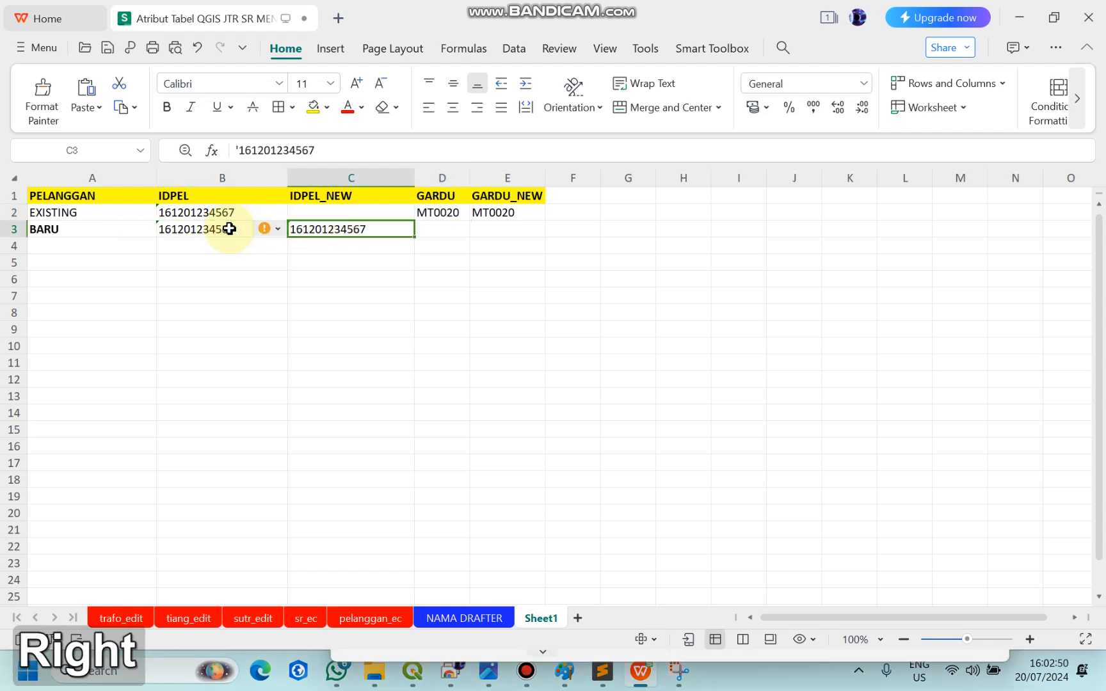
key(Left)
Step: Enter MT0020 in the GARDU_NEW cell of the BARU row, leaving its GARDU cell empty
key(Right)
key(Right)
key(Right)
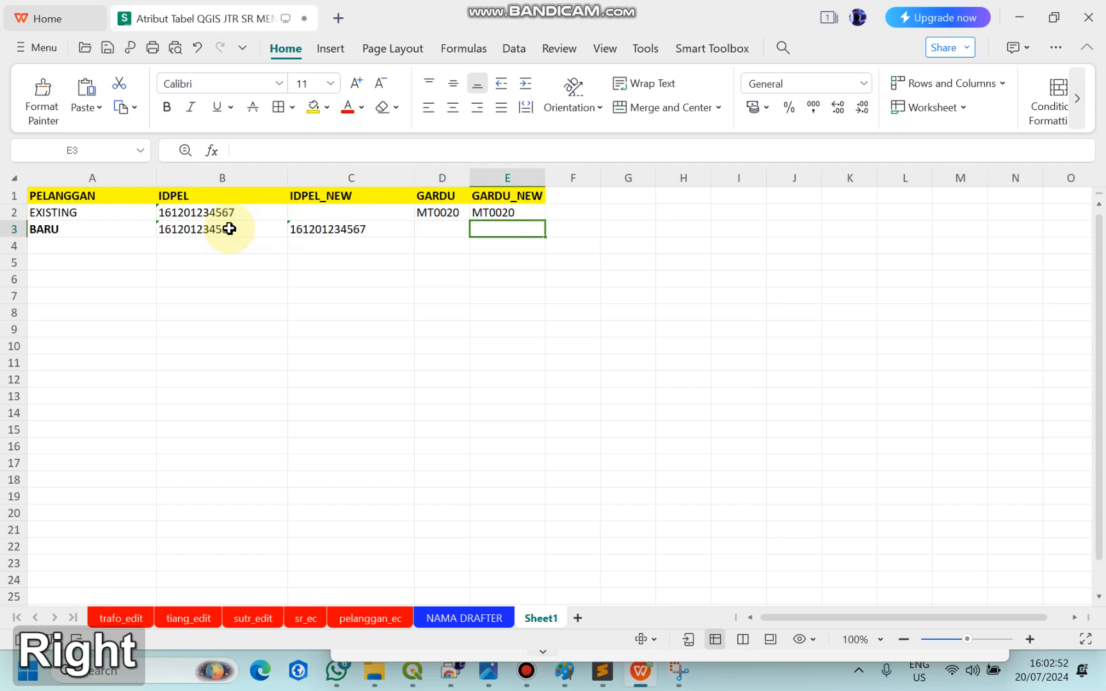
text(MT0020)
key(Return)
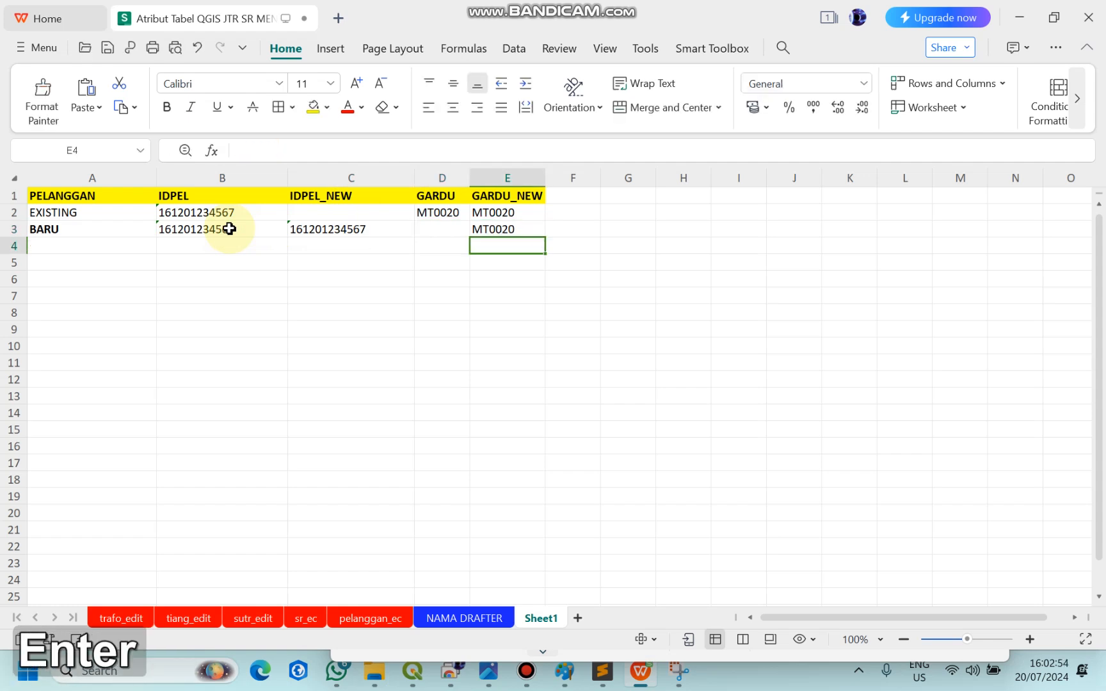
key(Up)
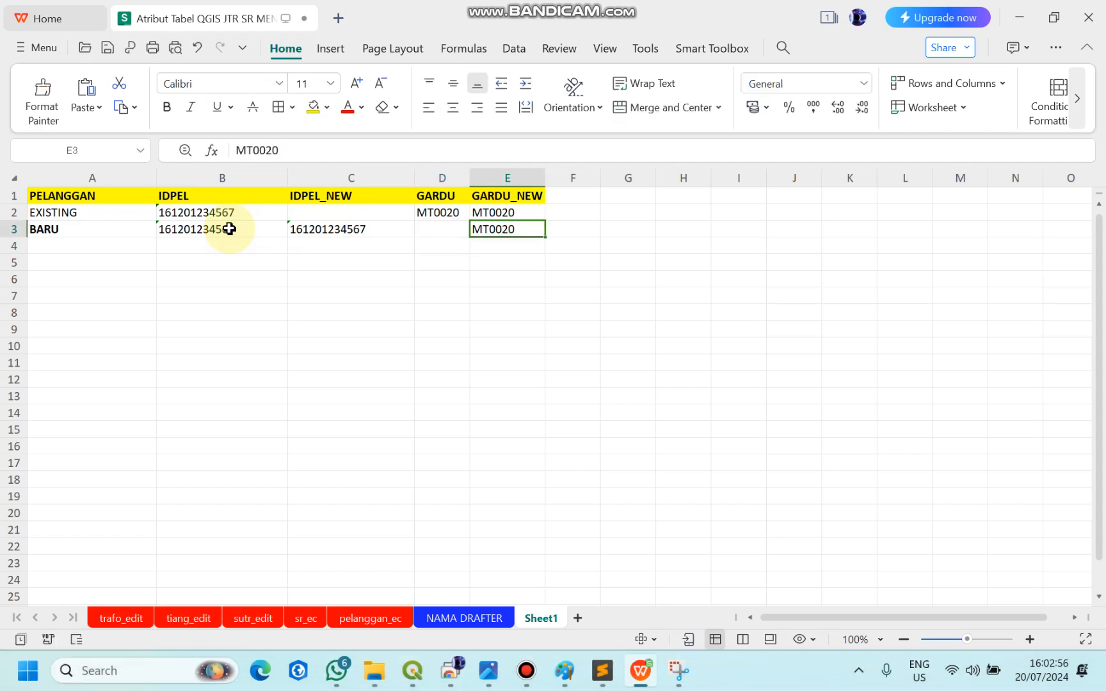
Step: Review the BARU row's ID and GARDU cells against the matching cells of the EXISTING row
click(193, 234)
key(Right)
key(Right)
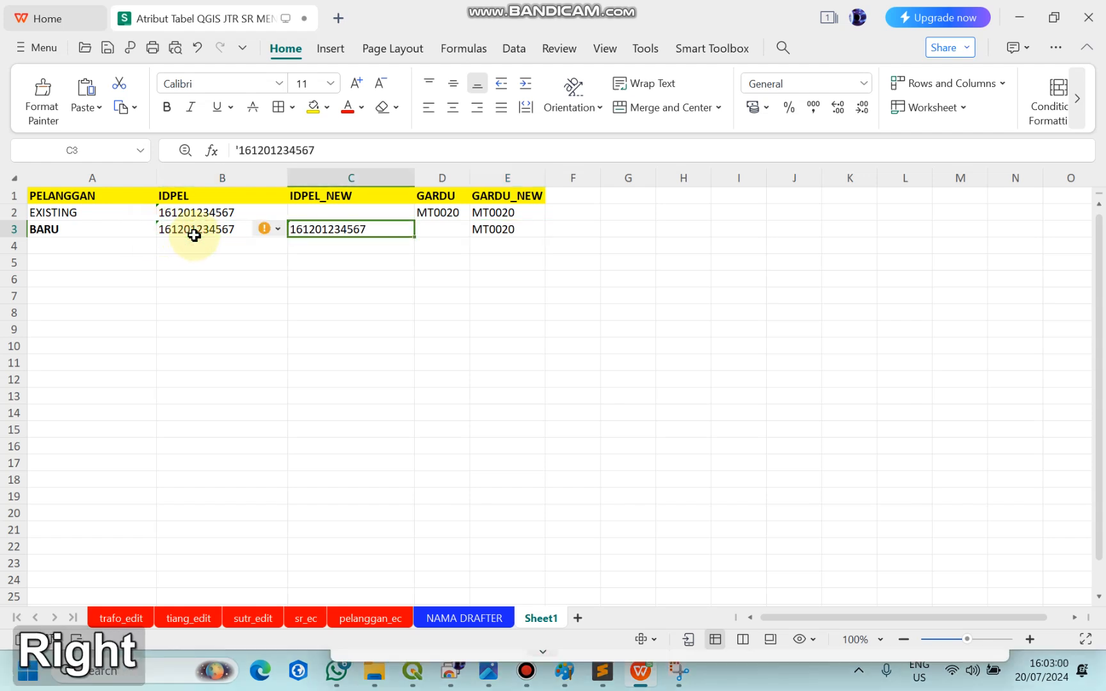
key(Right)
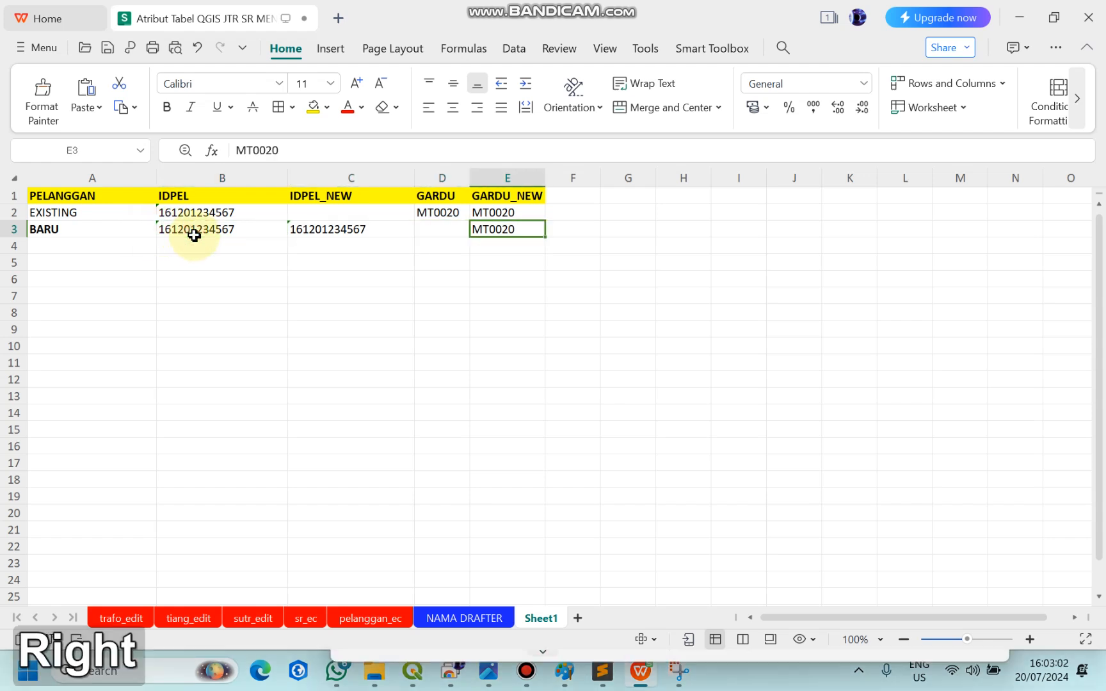
key(Up)
key(Left)
key(Right)
key(Down)
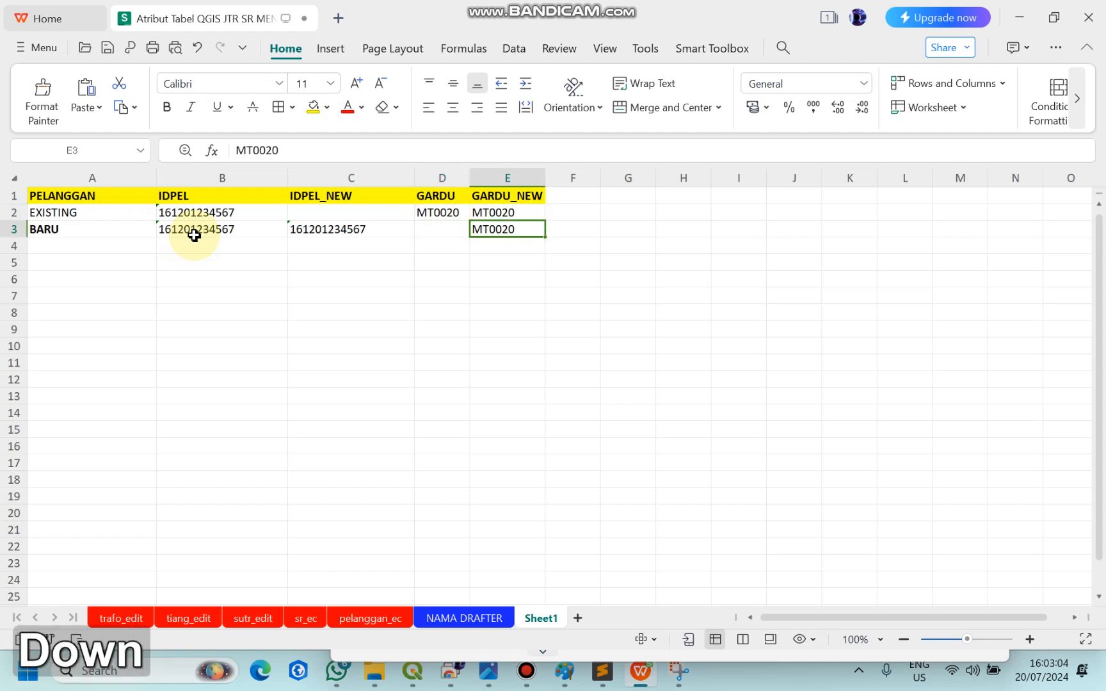
key(Up)
key(Left)
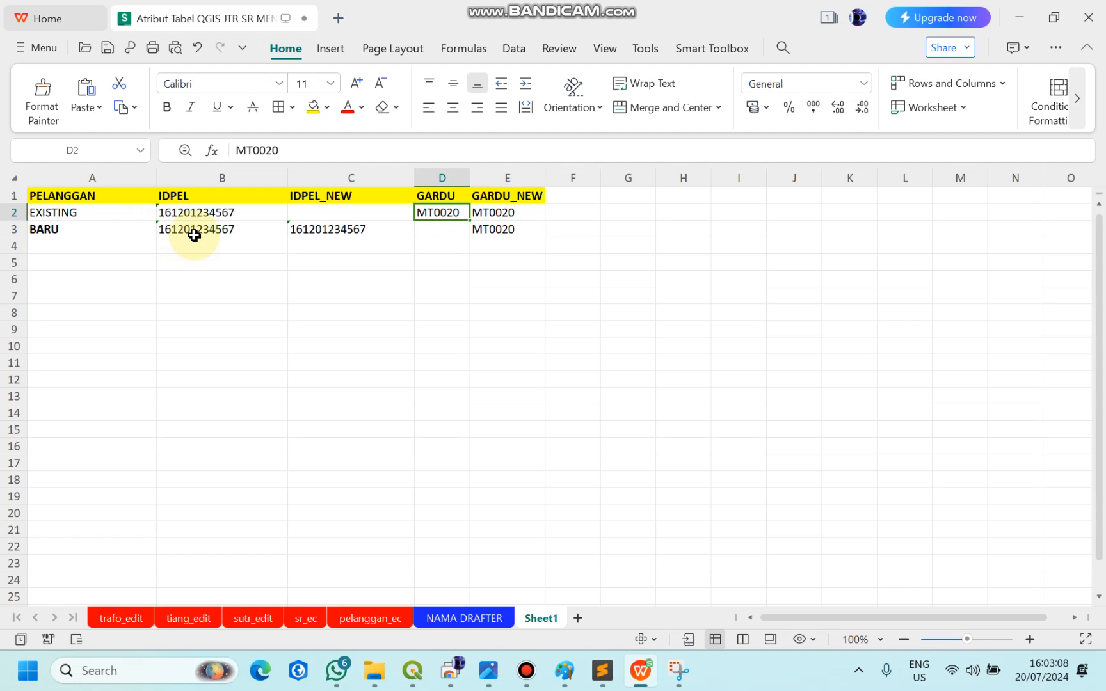
key(Left)
key(Left)
key(Left)
key(Right)
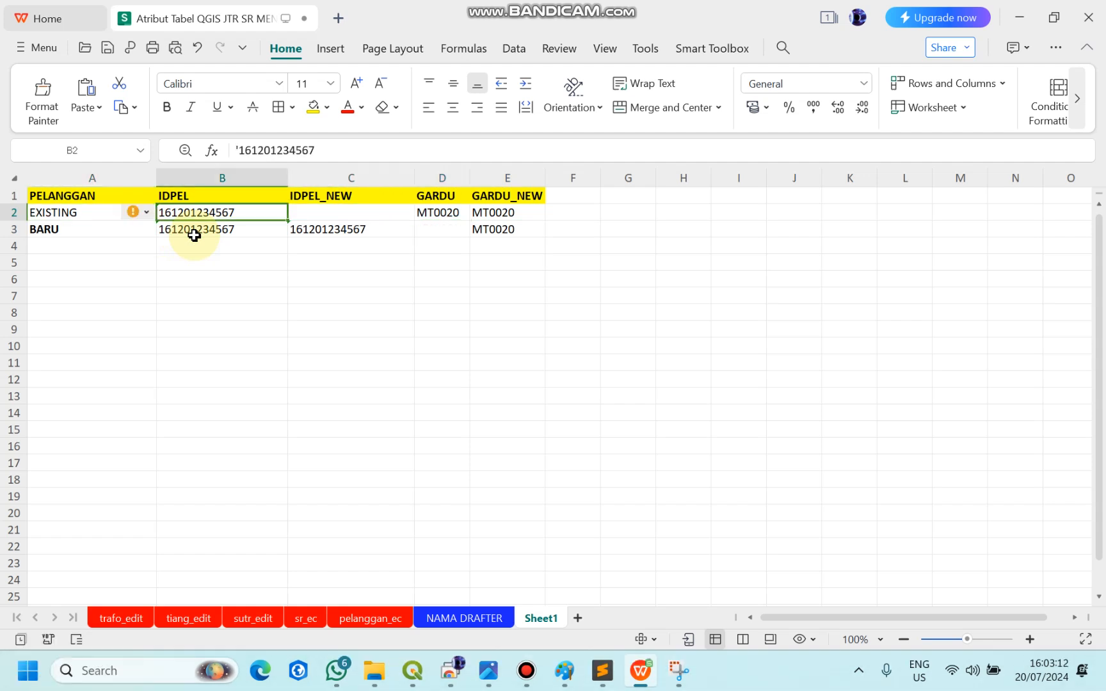
key(Right)
key(Right)
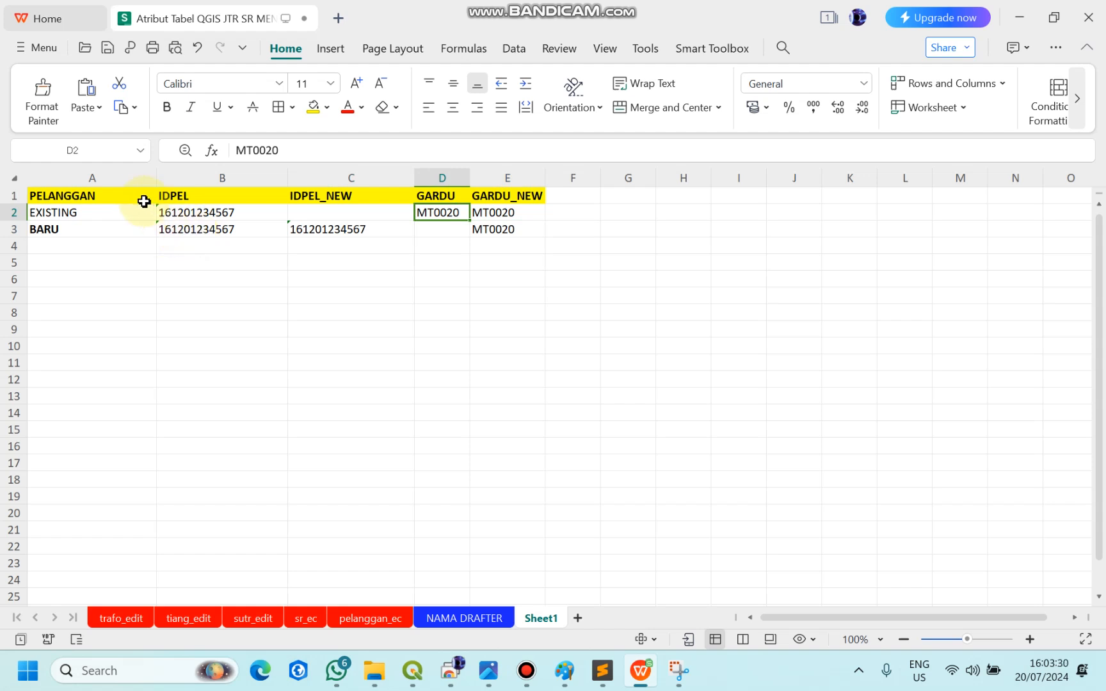
Step: Apply borders to all cells of the example table A1 to E3 and save the workbook
drag(122, 193, 480, 228)
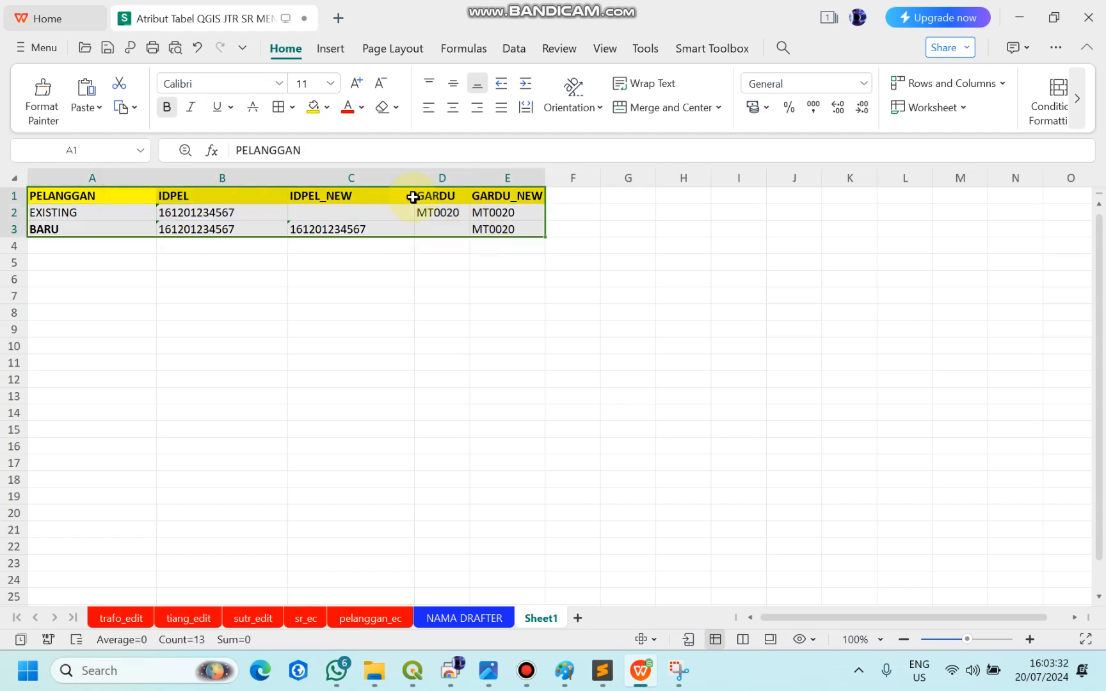
click(278, 107)
click(206, 196)
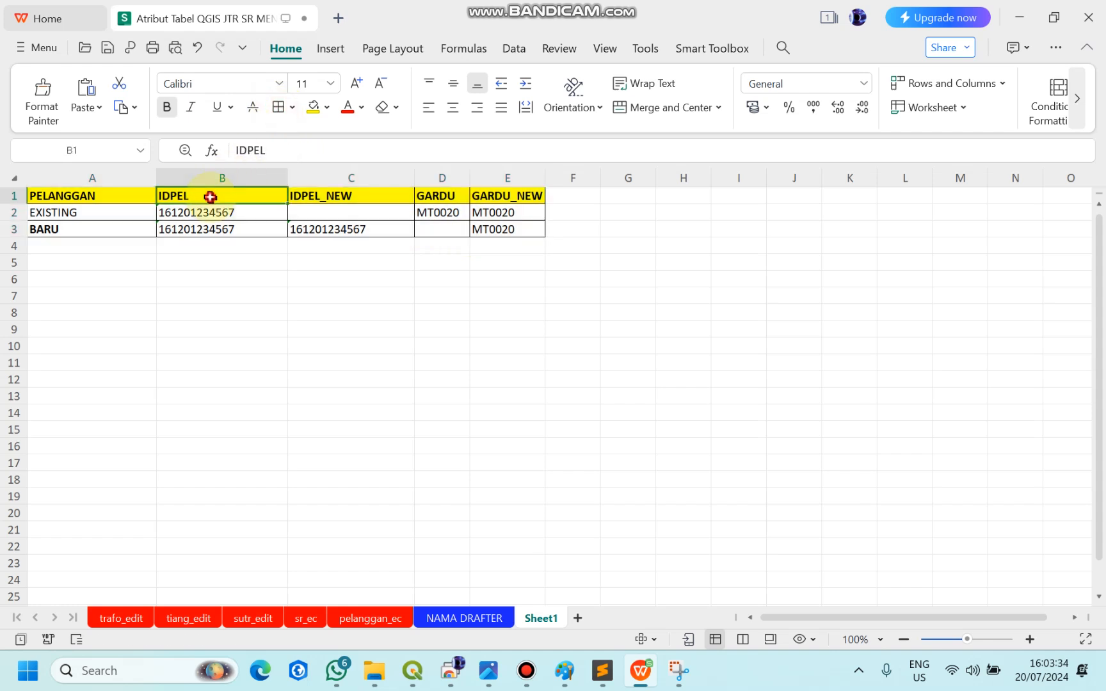
click(274, 298)
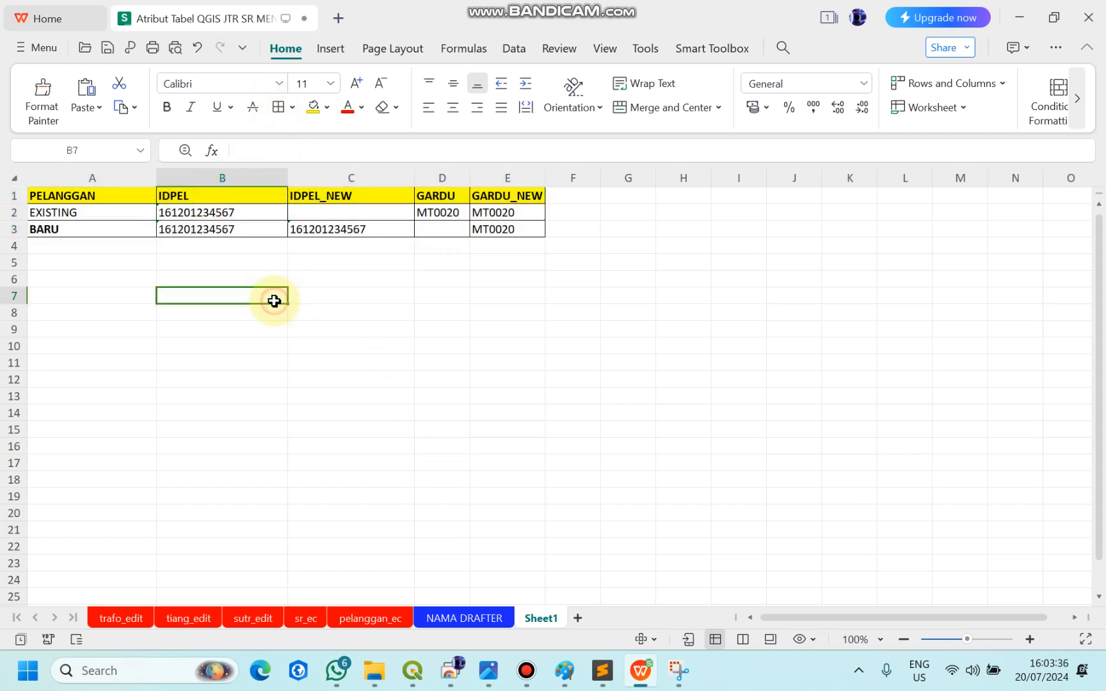
click(106, 49)
Step: Review the EXISTING row's cells across the IDPEL, IDPEL_NEW, GARDU and GARDU_NEW columns
click(130, 213)
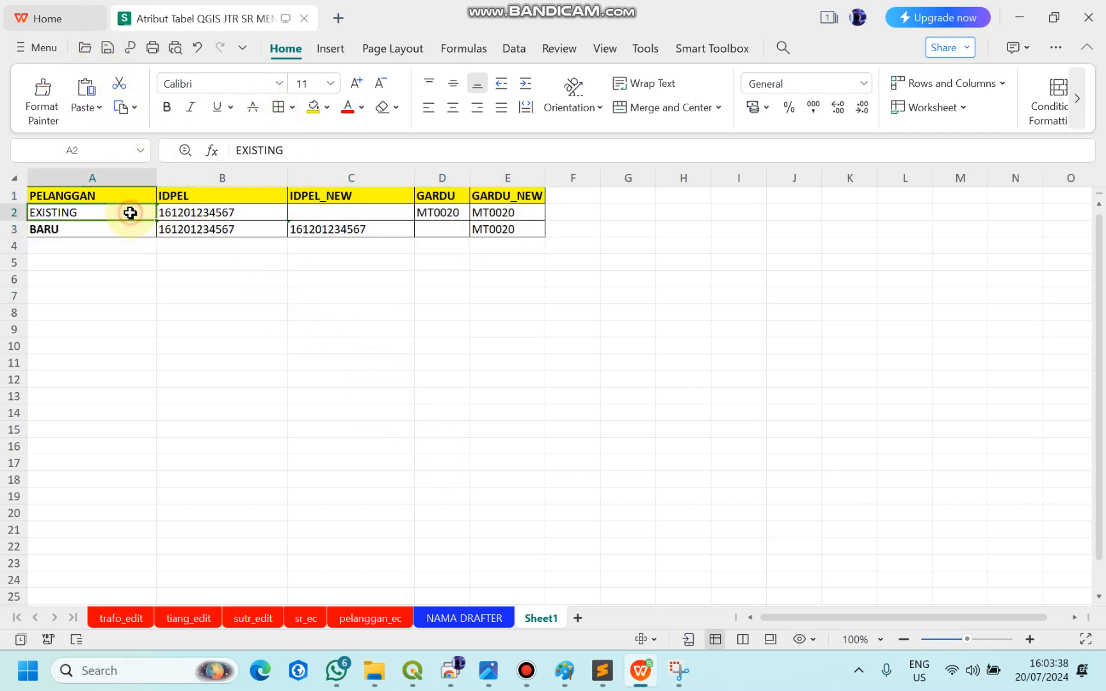
key(Right)
key(Right)
key(Right)
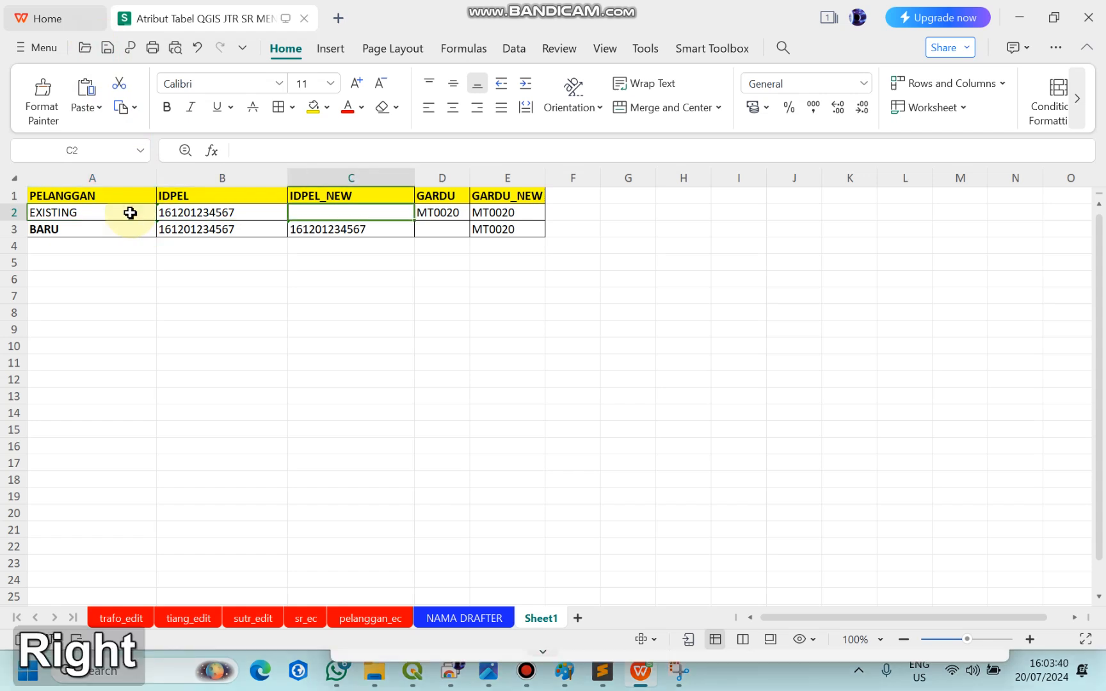
key(Right)
key(Left)
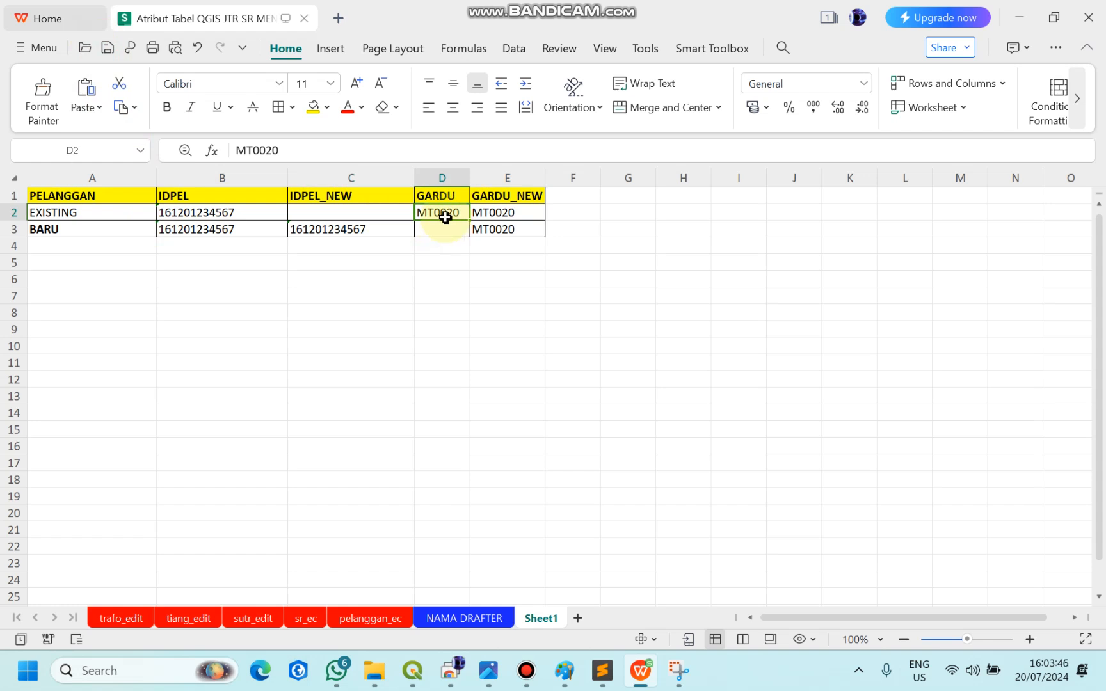
key(Right)
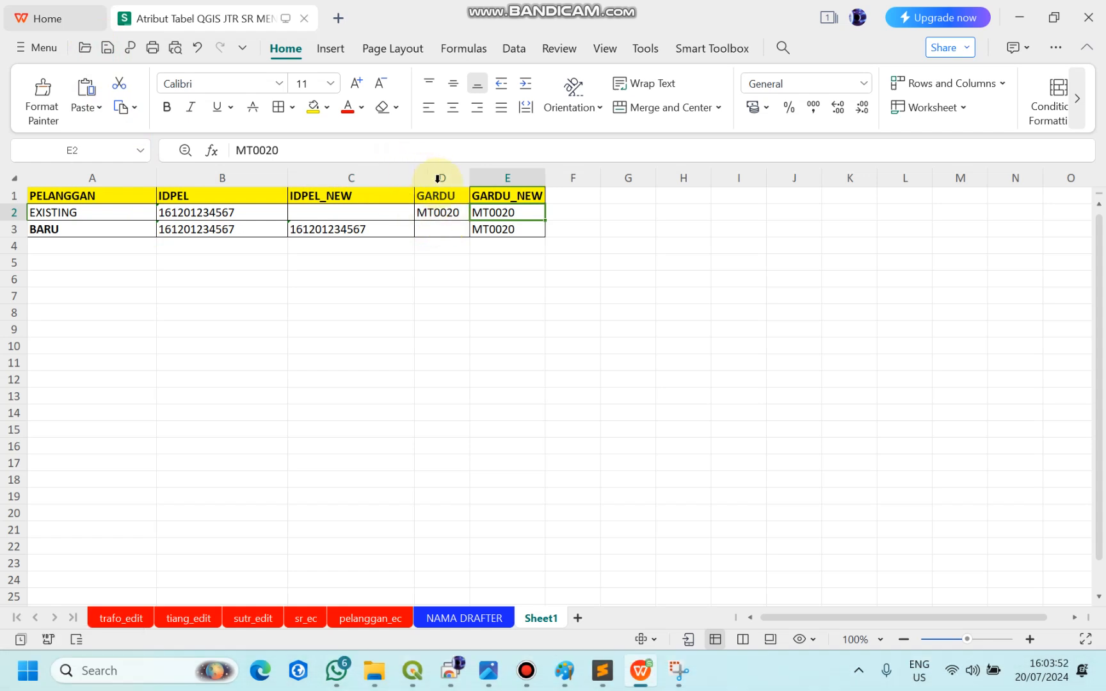
Step: Change the GARDU cell of the EXISTING row to MT0010
key(Caps_Lock)
key(Caps_Lock)
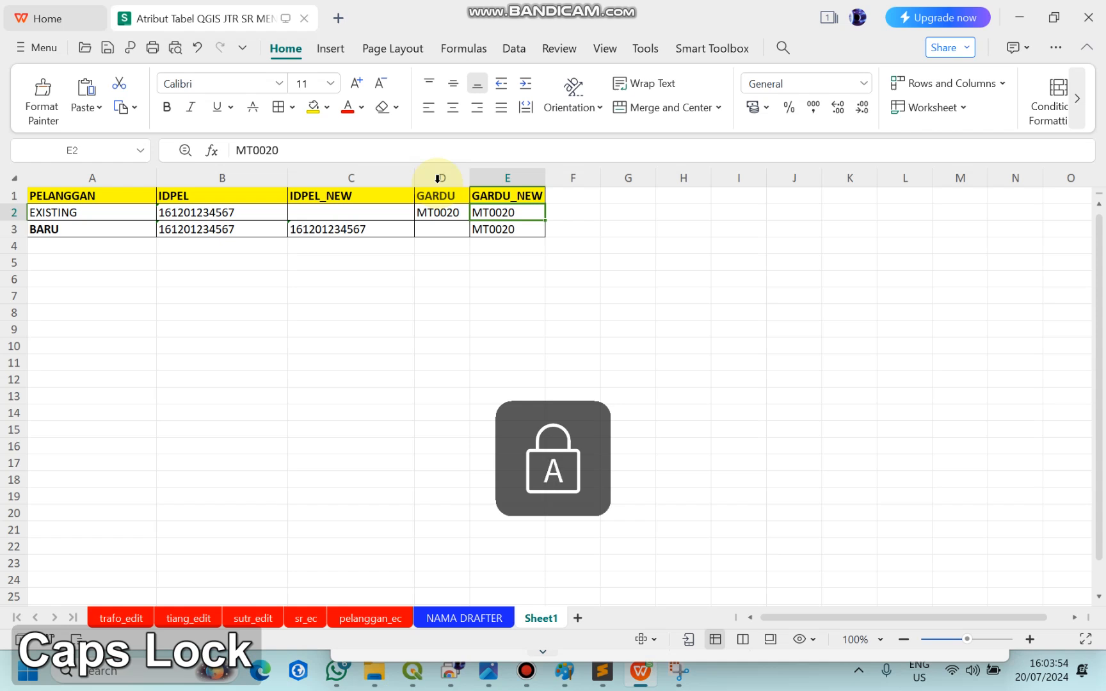
key(Left)
text(MT0010)
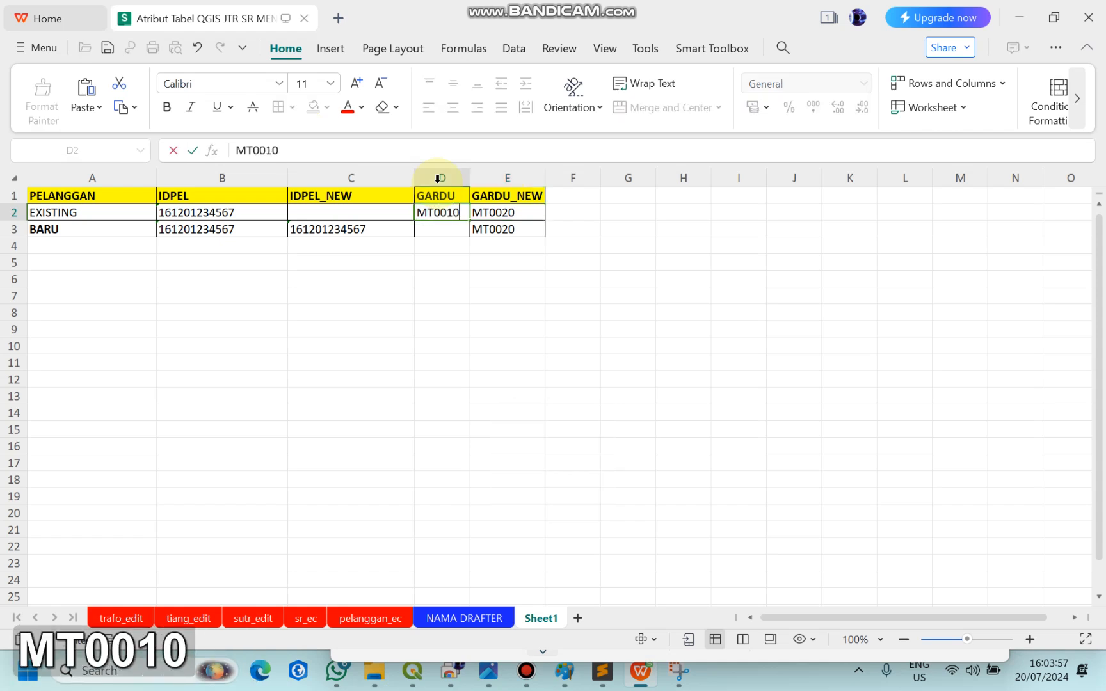
key(Return)
key(Up)
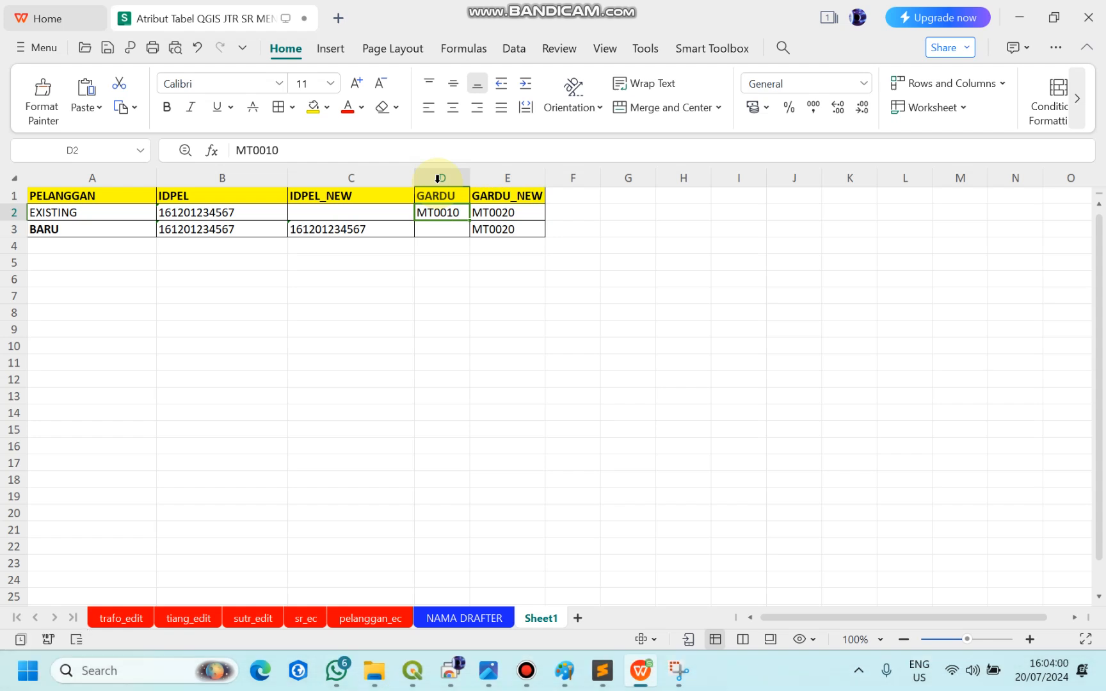
Step: Check the EXISTING row's IDPEL and GARDU_NEW cells against its changed GARDU value
key(Right)
click(262, 214)
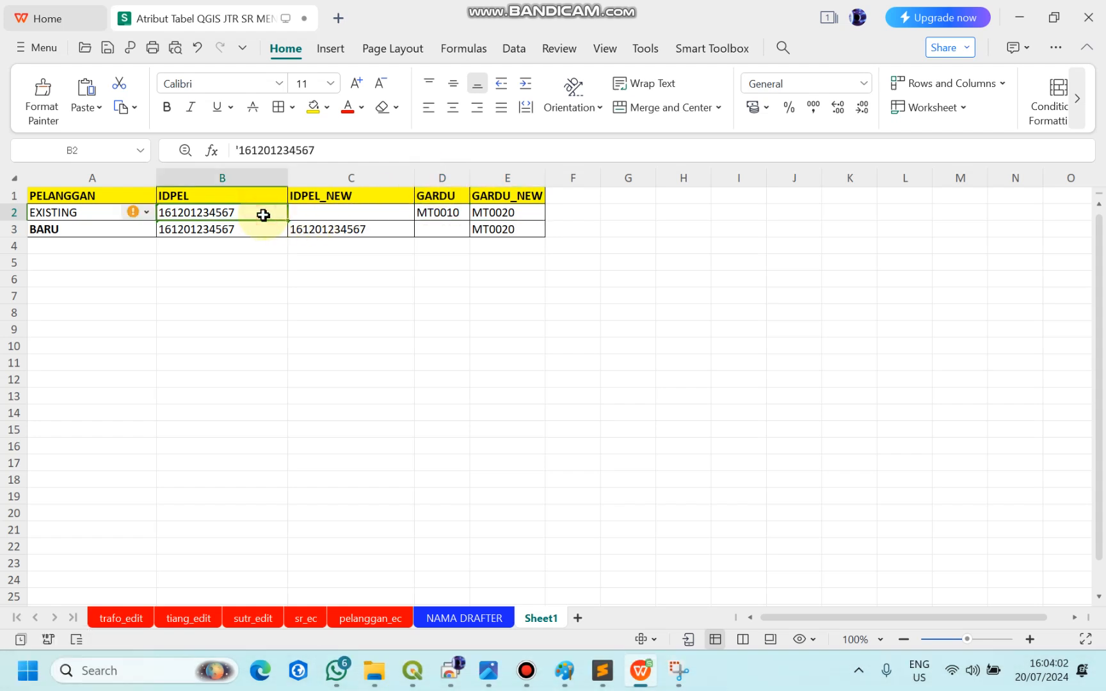
click(490, 211)
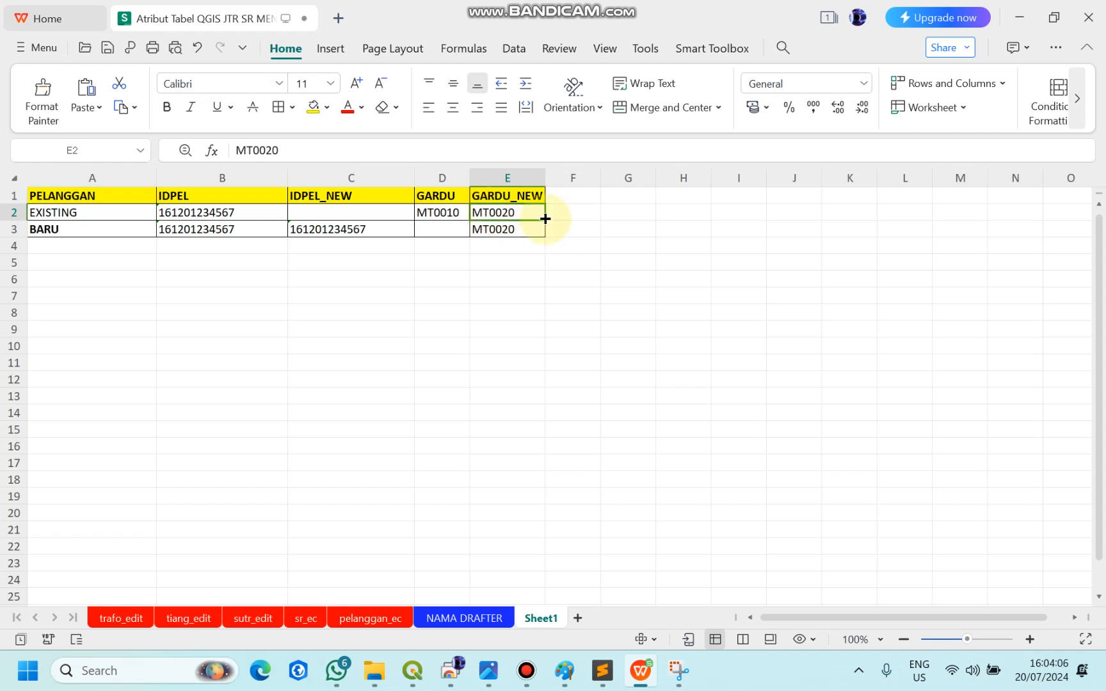
Step: Examine how the BARU row's IDPEL, IDPEL_NEW, GARDU and GARDU_NEW cells are filled
key(Down)
key(Left)
key(Left)
key(Left)
key(Left)
key(Right)
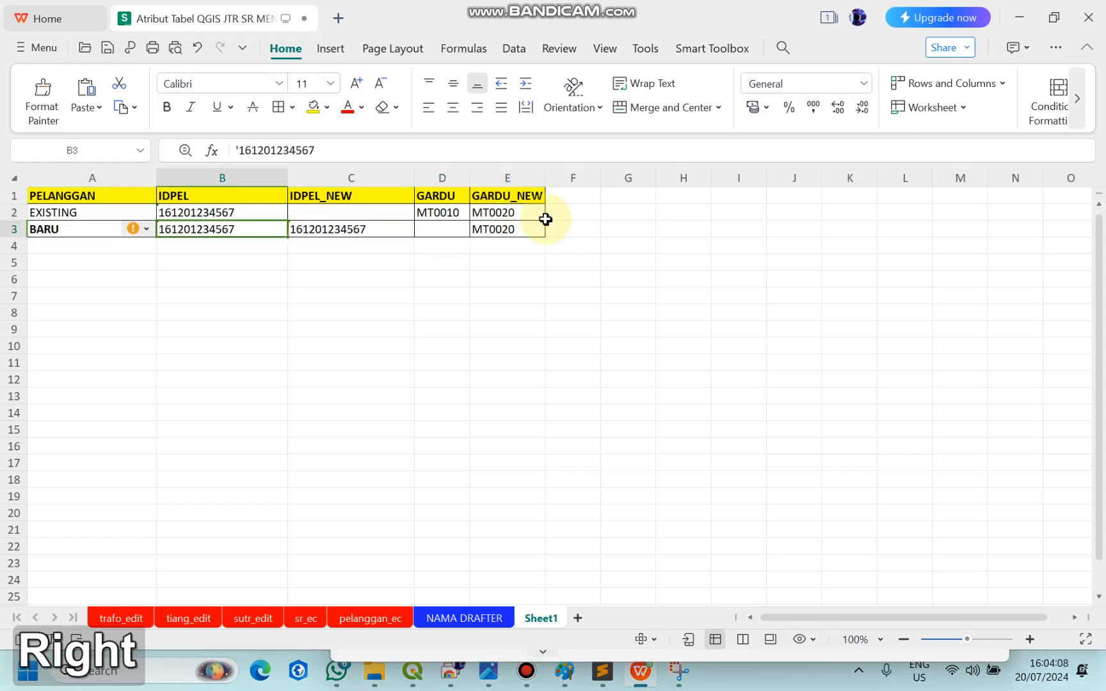
key(Right)
key(Left)
key(Right)
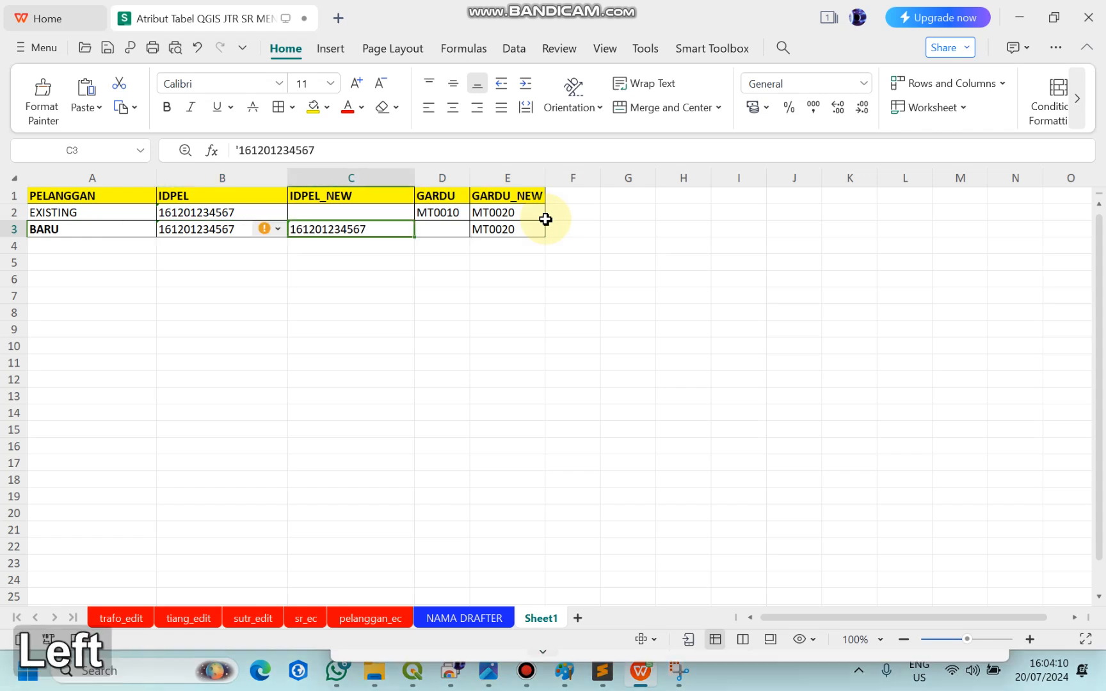
key(Left)
key(Right)
key(Right)
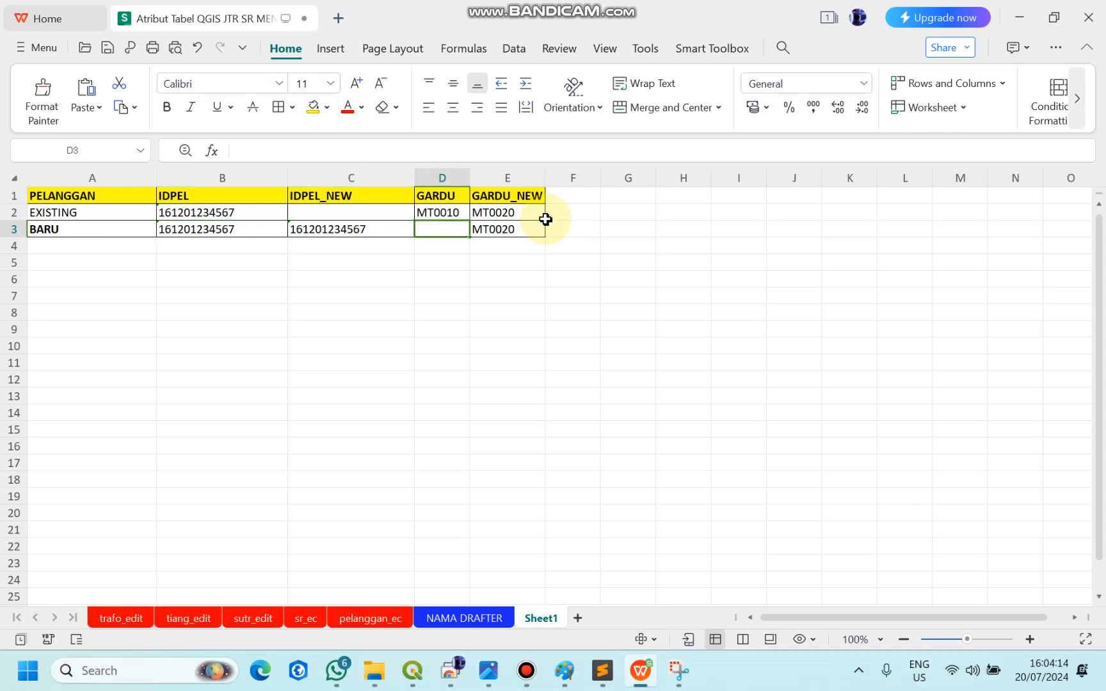
key(Right)
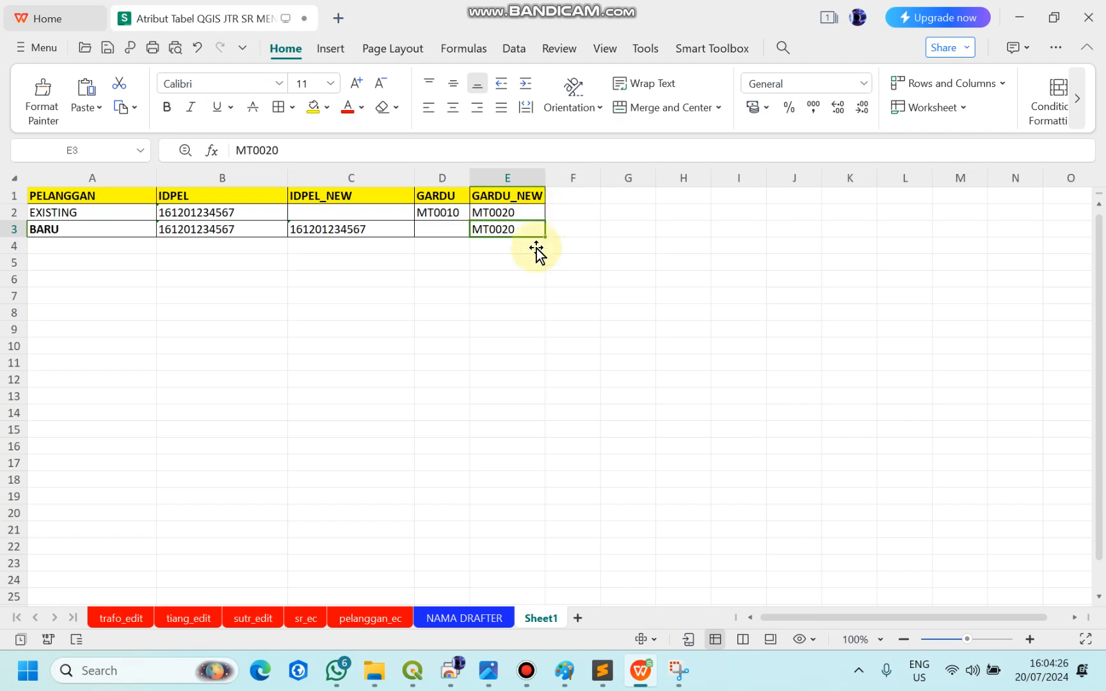
Step: Go through the ISI DATA values on the sr_ec sheet from the unitup row to the deret_sr row
click(294, 620)
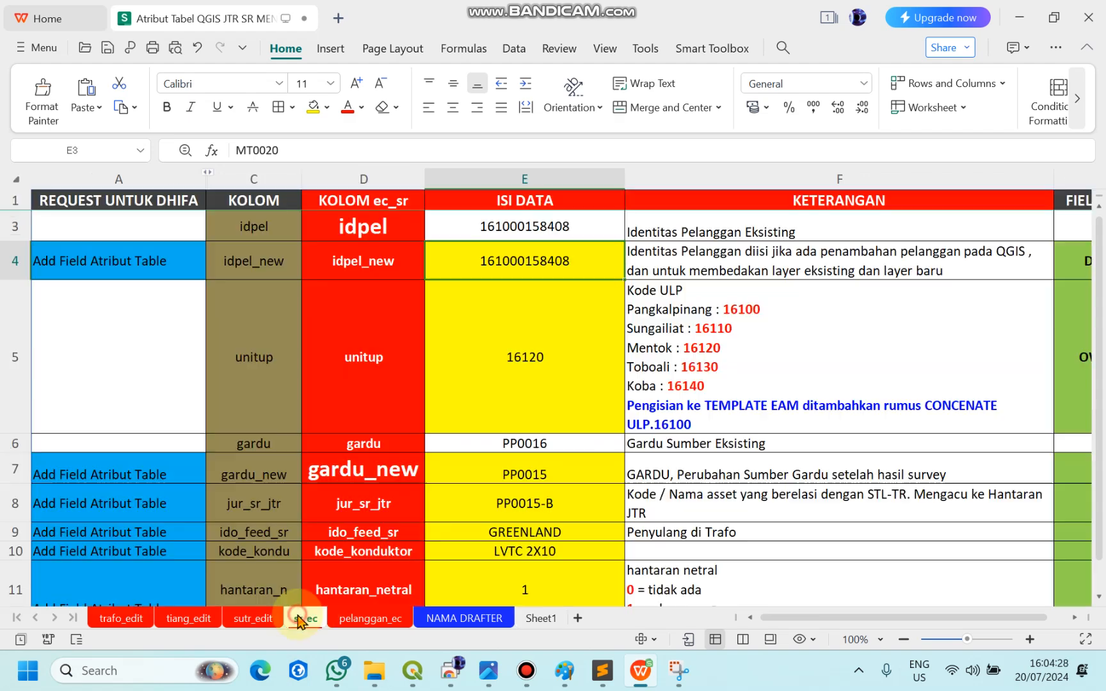
click(515, 333)
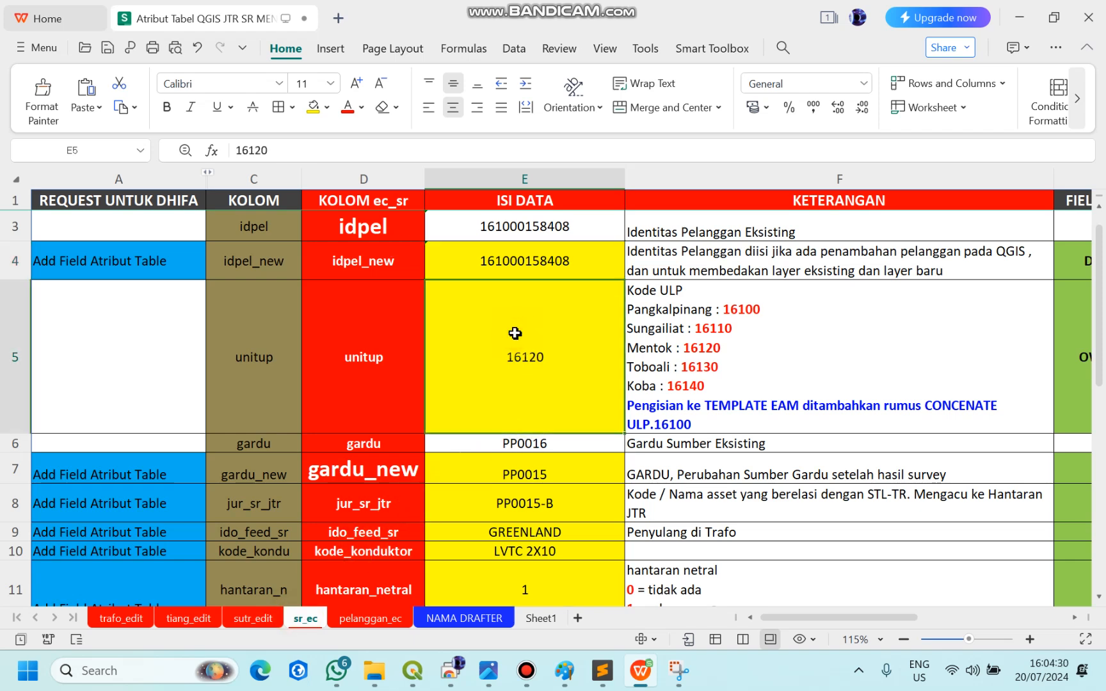
key(Down)
key(Down)
key(Down)
key(Down)
key(Down)
key(Down)
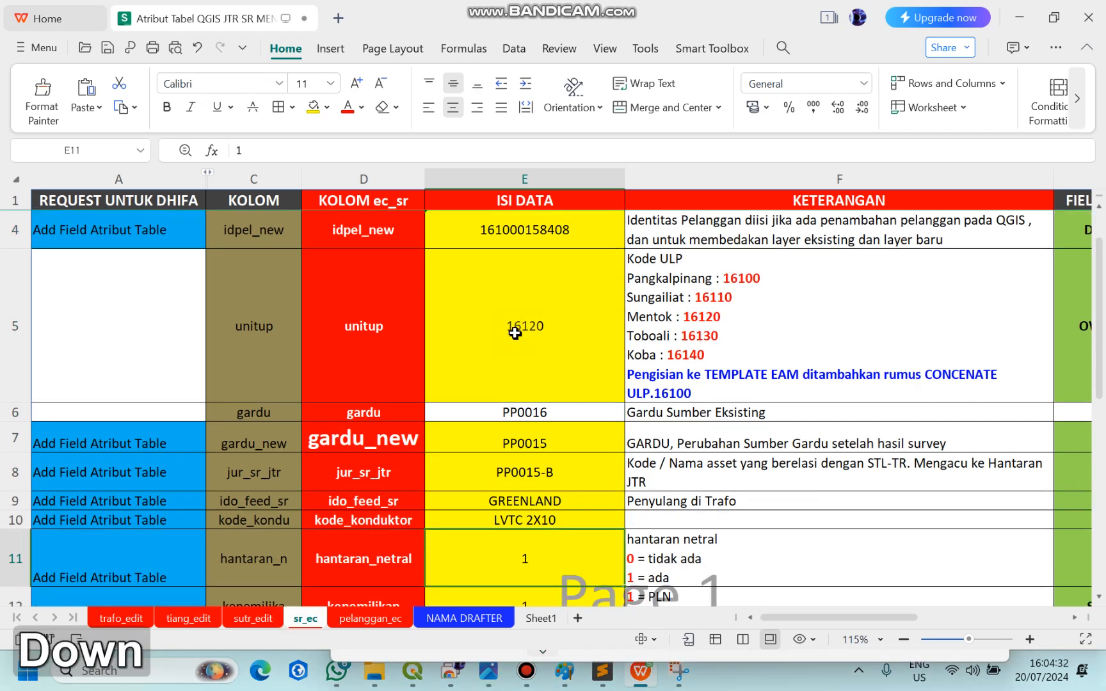
key(Down)
key(Down)
key(Down)
key(Down)
key(Down)
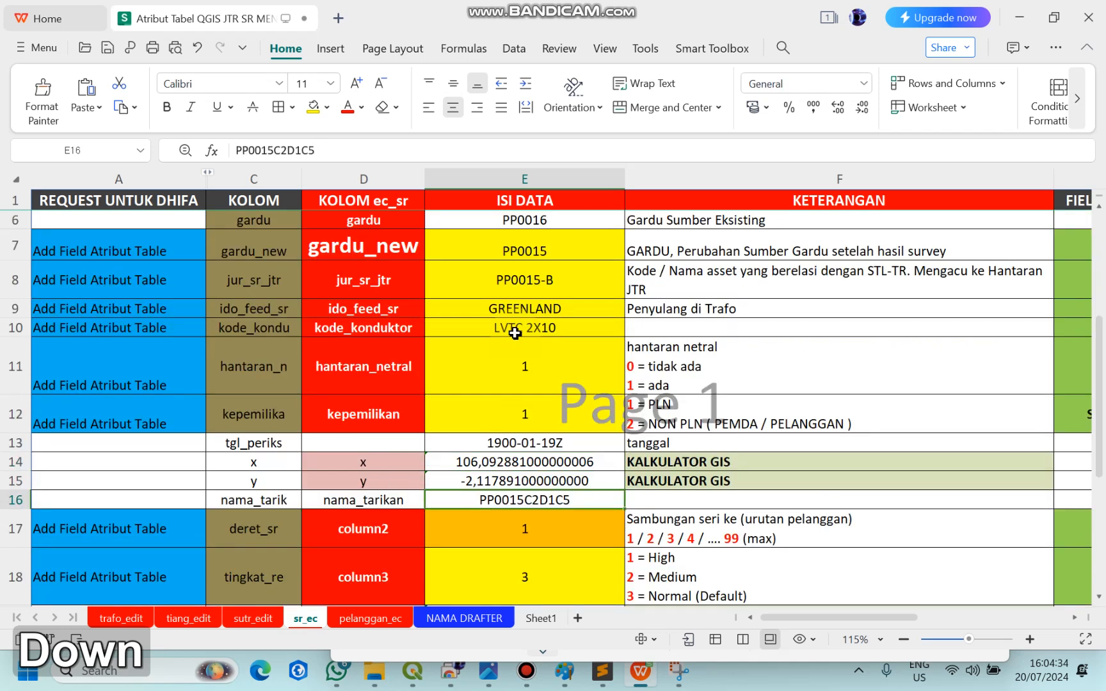
key(Down)
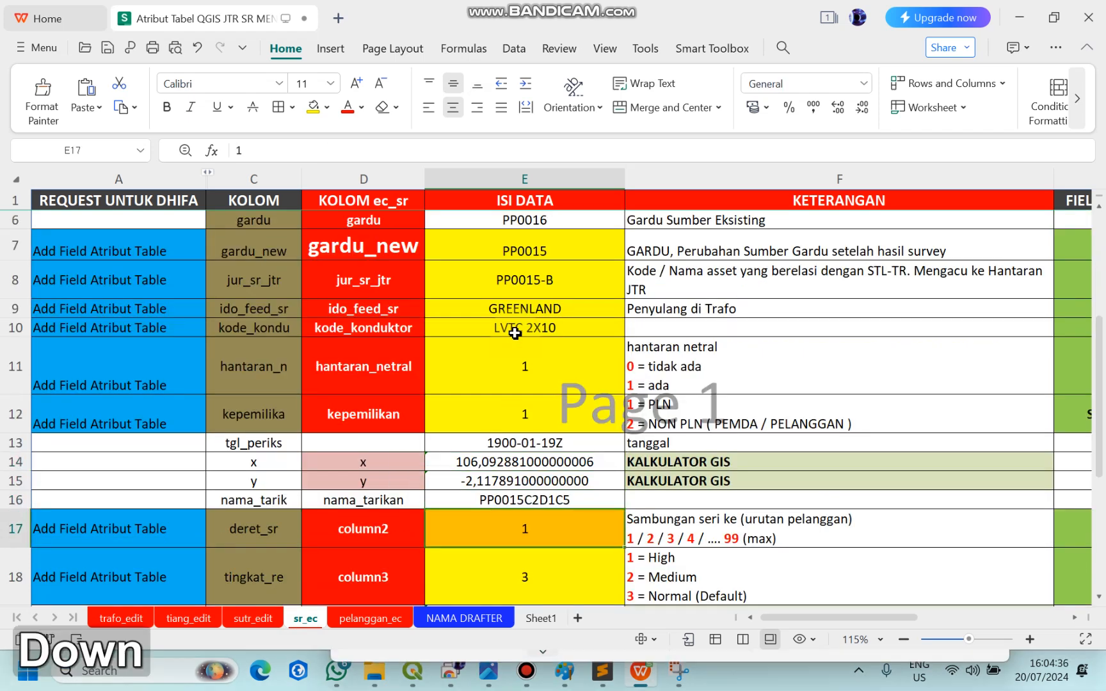
click(526, 669)
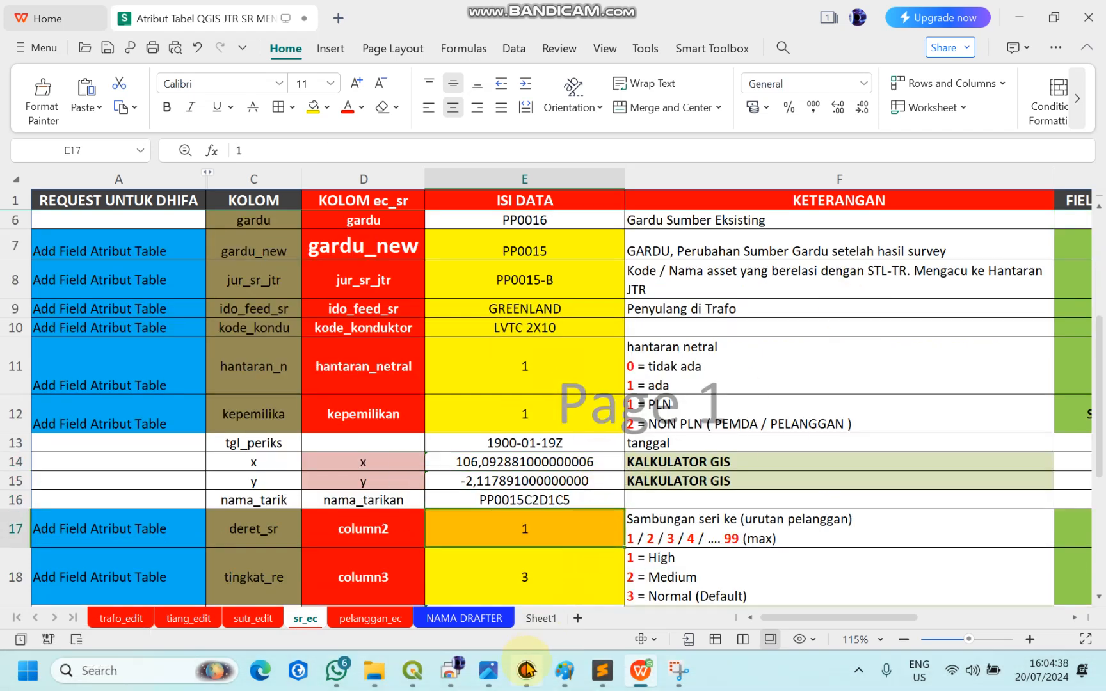
click(1013, 183)
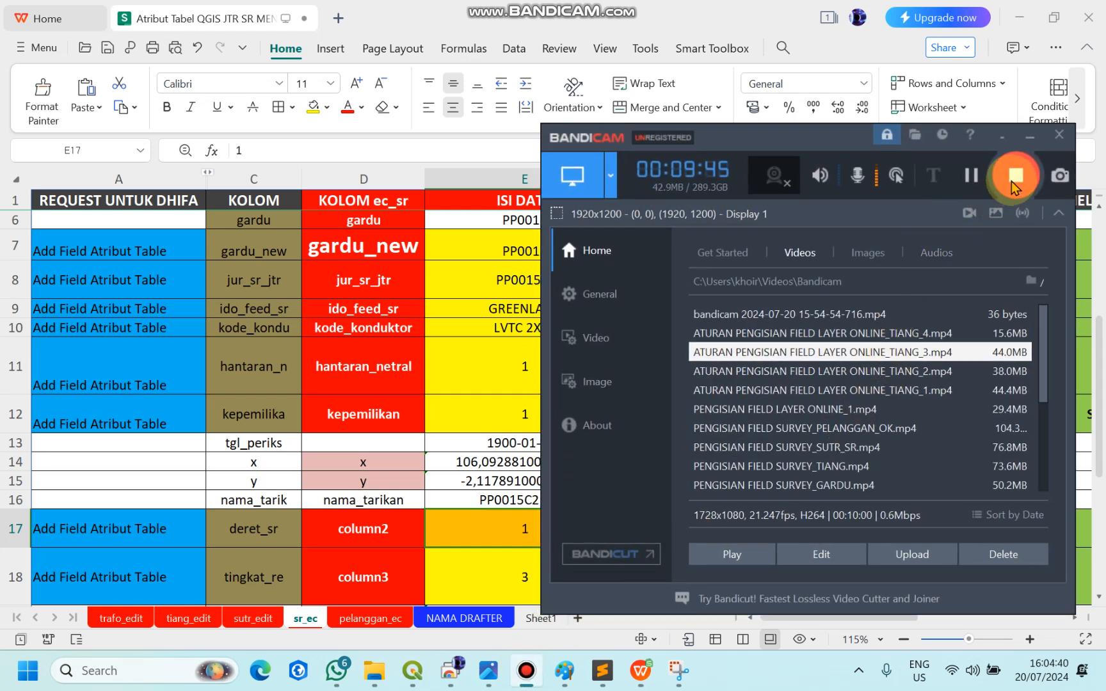